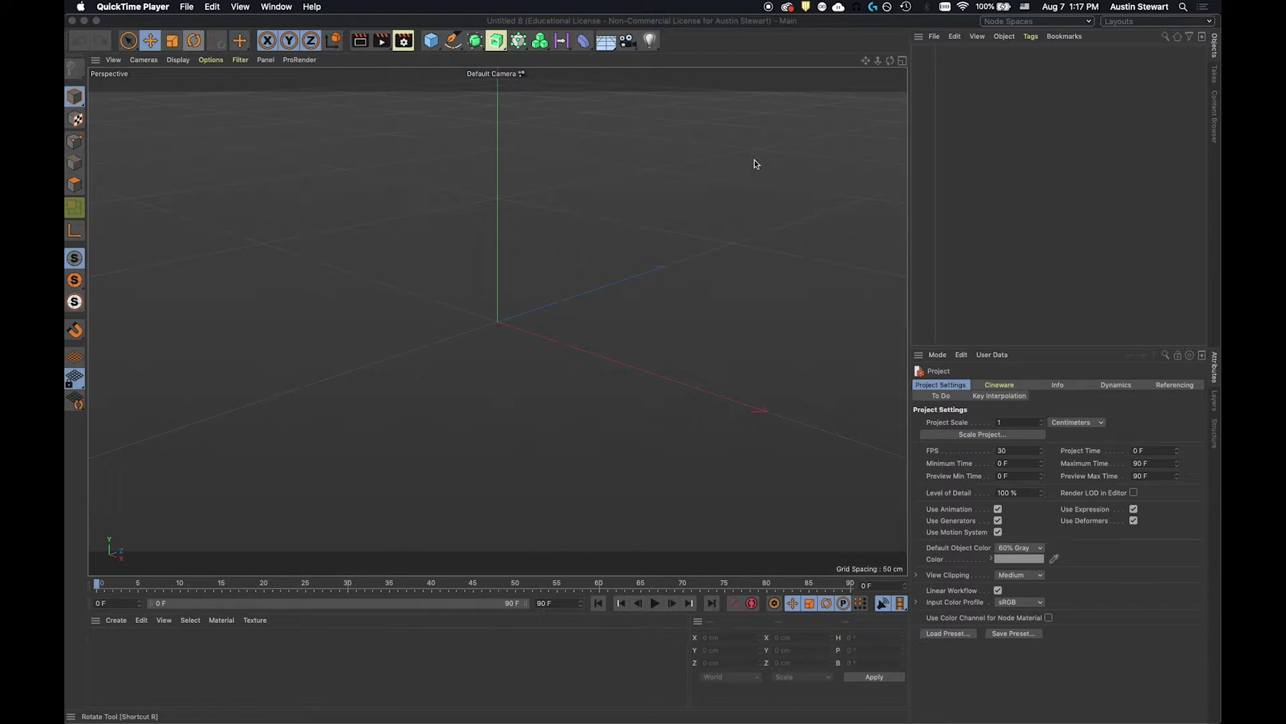
Switch the viewport to the four-view layout: Perspective, Top, Right and Front.
click(903, 62)
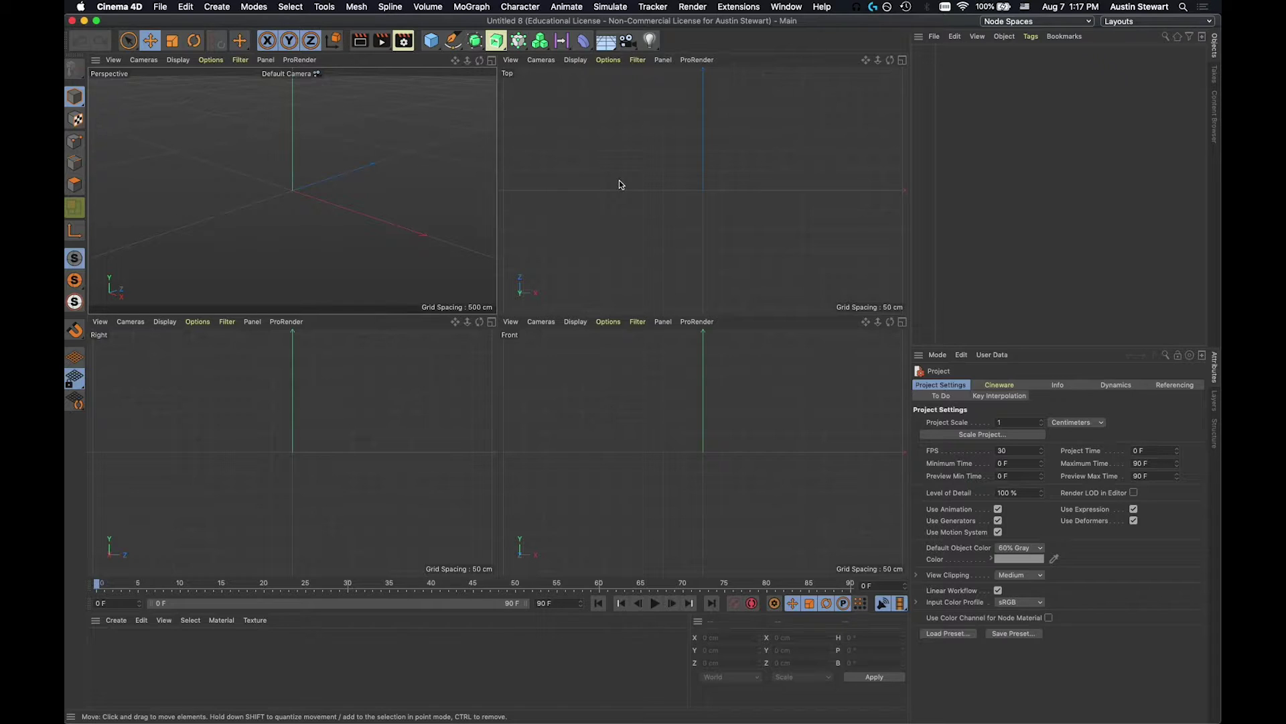
Maximize the Top view, return to four views, then make Perspective fill the viewport.
click(901, 61)
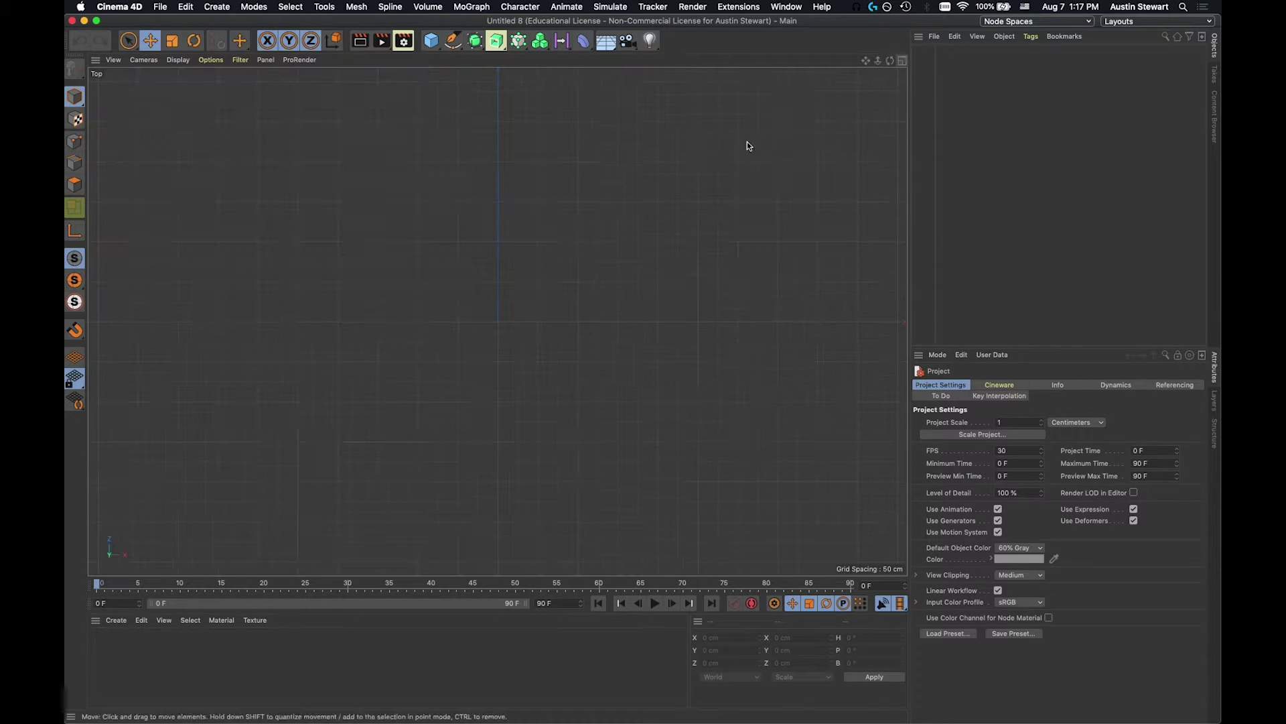
click(903, 61)
click(491, 61)
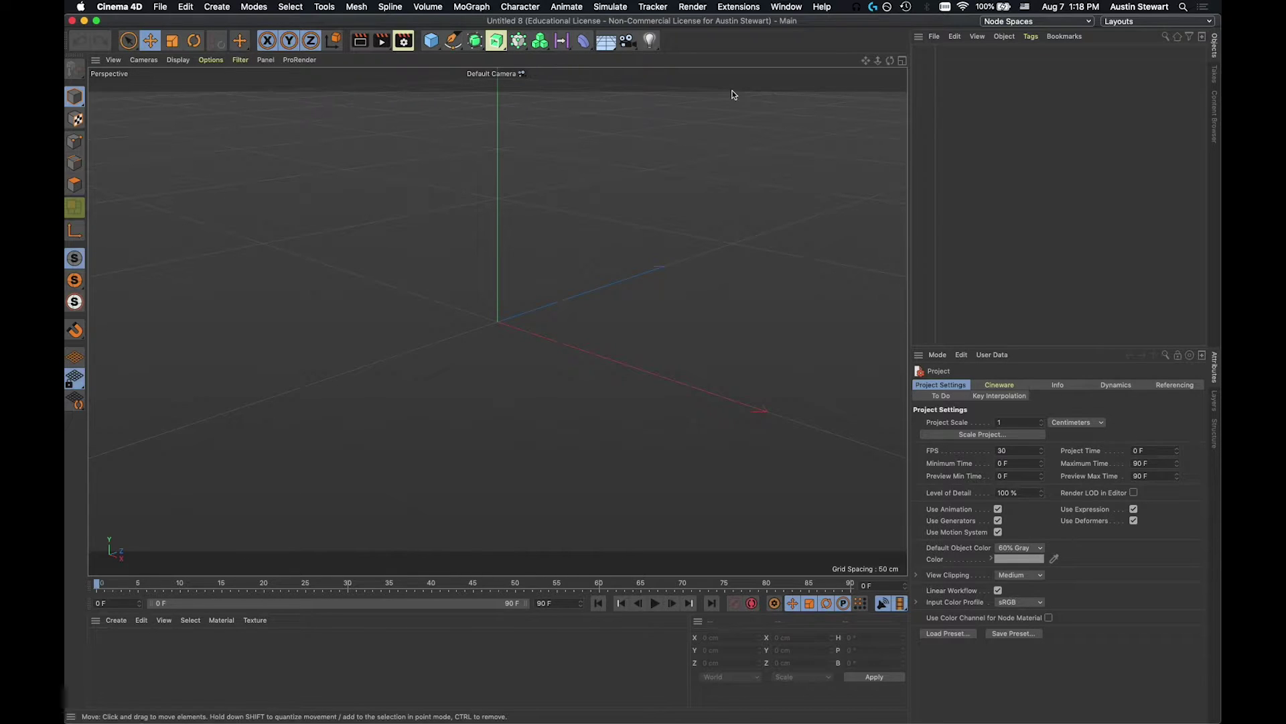
Return to the four-view layout and maximize the Front view.
click(903, 60)
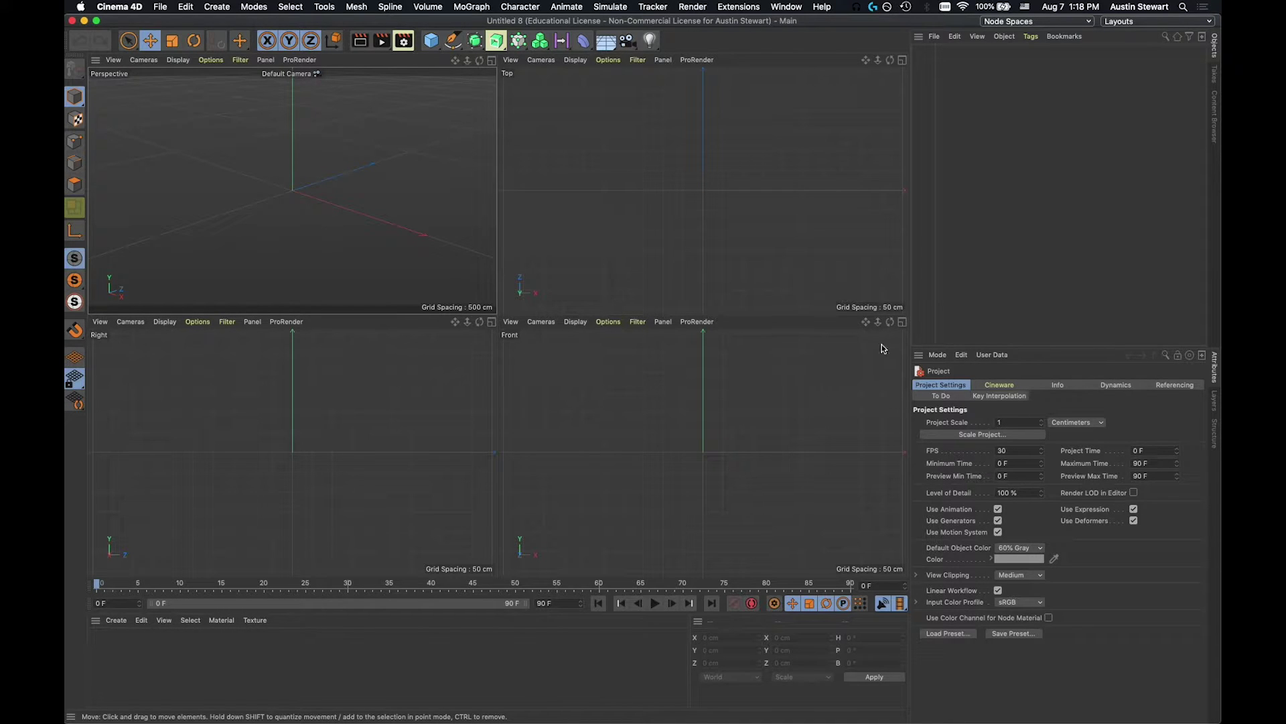
click(902, 323)
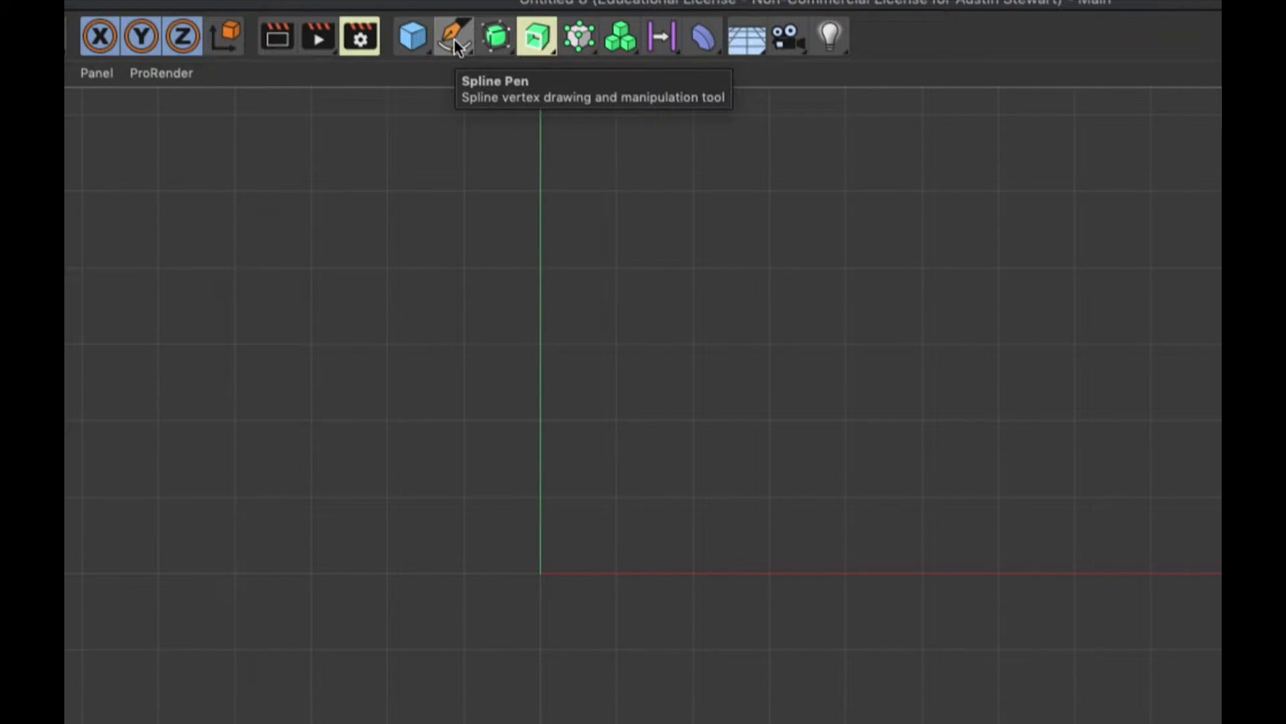
Open the spline palette from the Spline Pen toolbar icon.
click(454, 47)
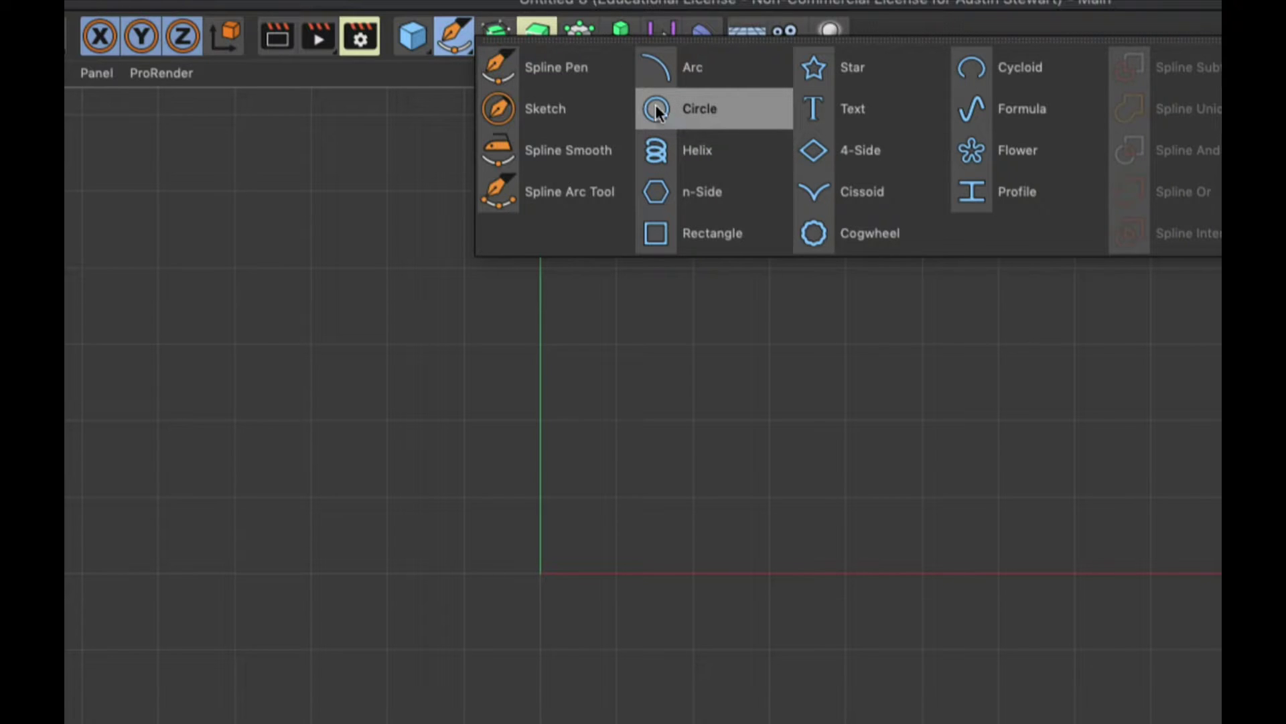
Pick the Spline Pen and start the tentacle with a point at the origin, undoing two stray points.
click(568, 71)
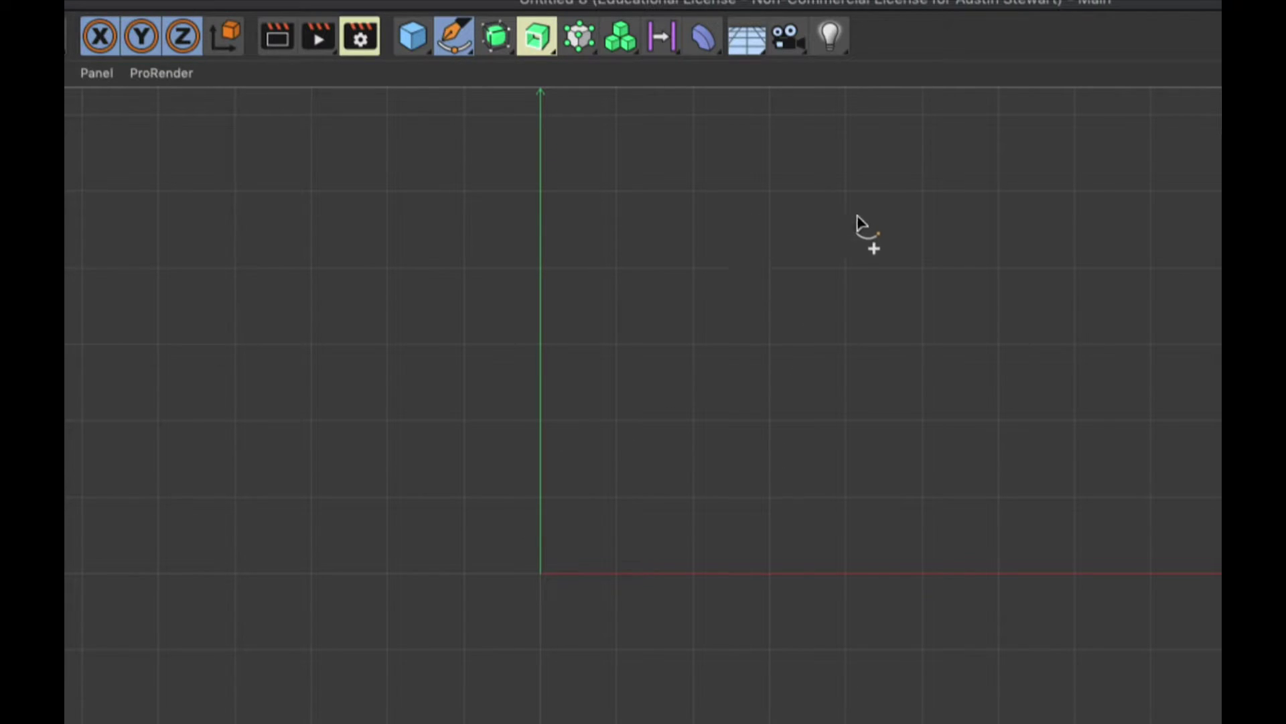
click(541, 574)
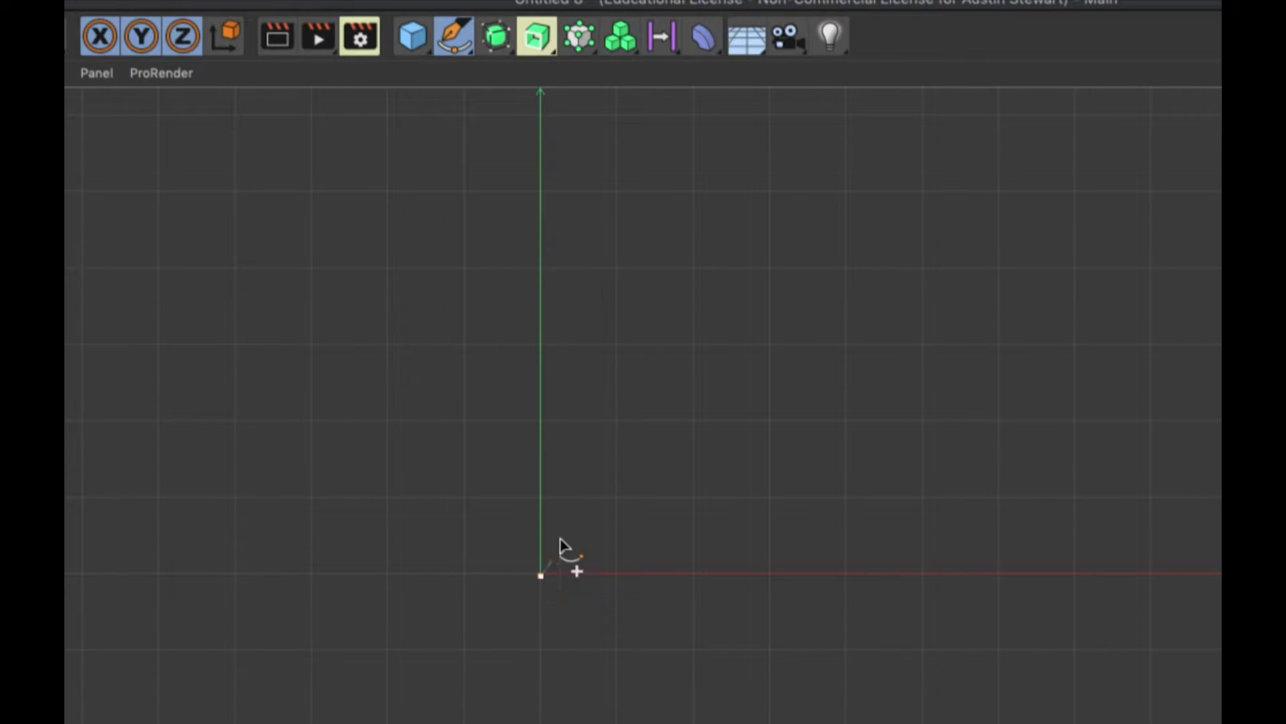
click(595, 372)
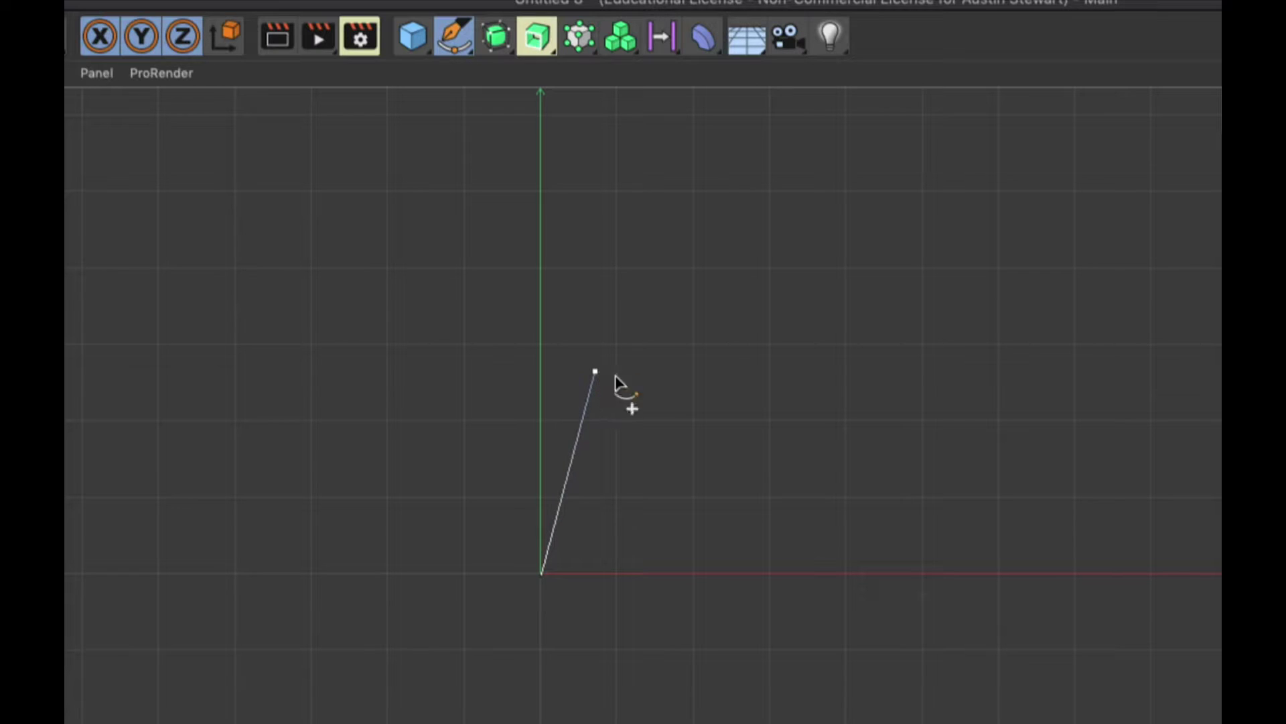
click(751, 396)
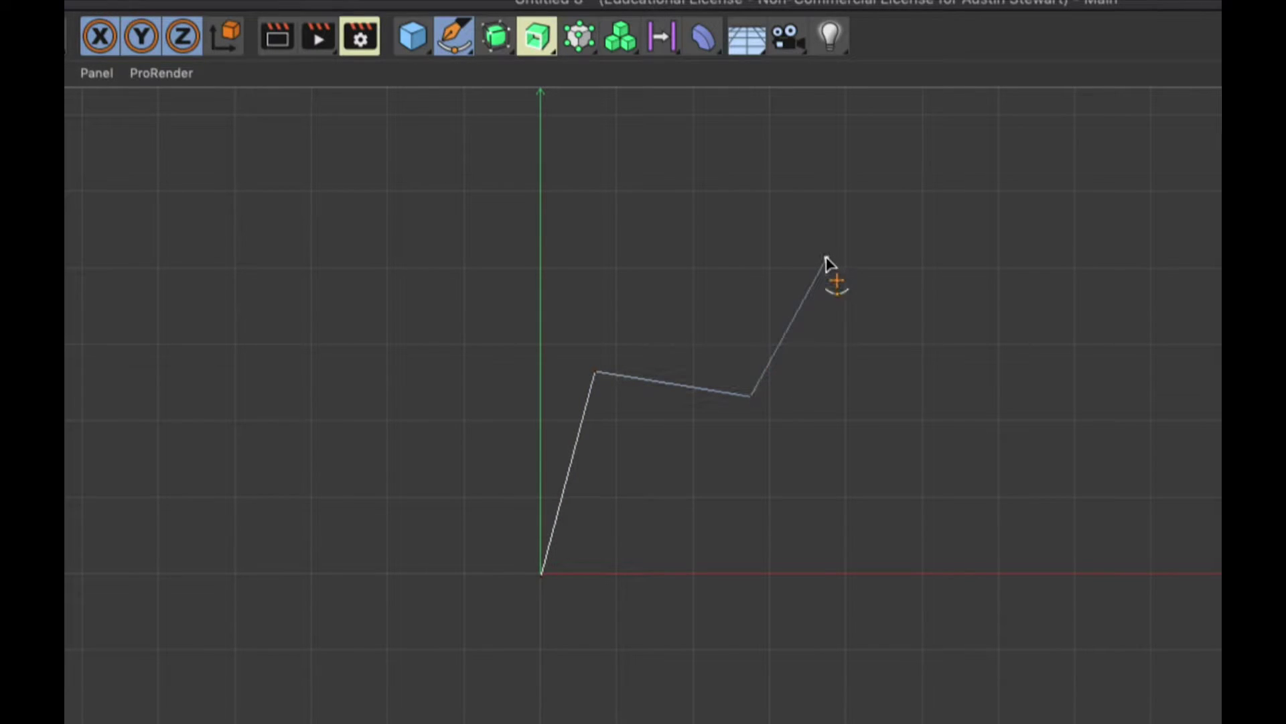
key(ctrl+z)
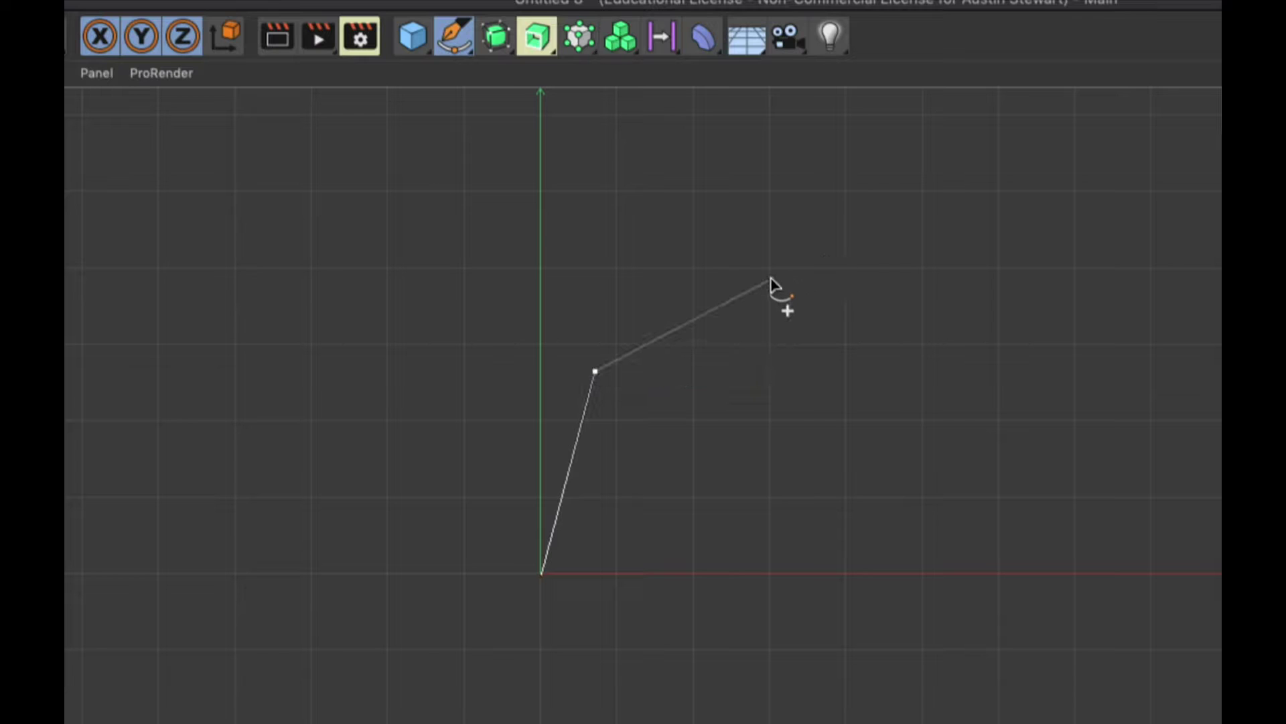
key(ctrl+z)
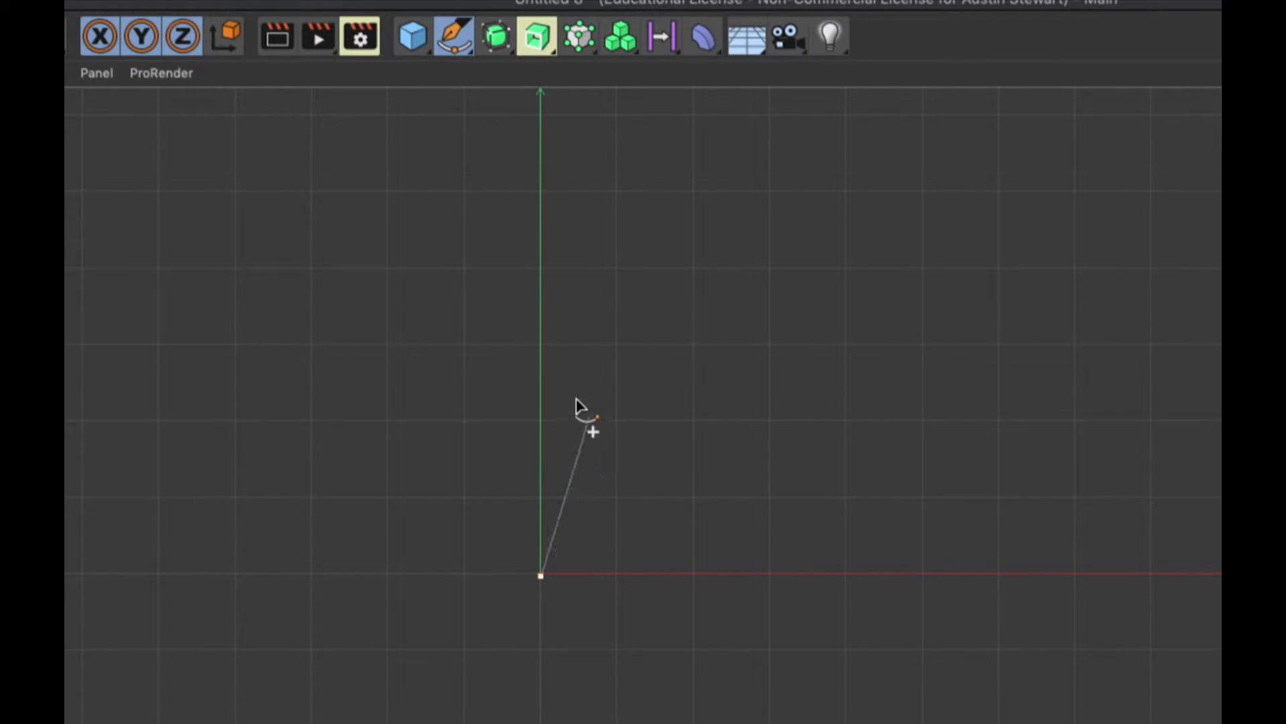
Drag Bezier points up, right and over the top, curling the tip into a hook.
click(587, 380)
drag(591, 379, 618, 345)
drag(813, 369, 850, 323)
drag(762, 172, 735, 160)
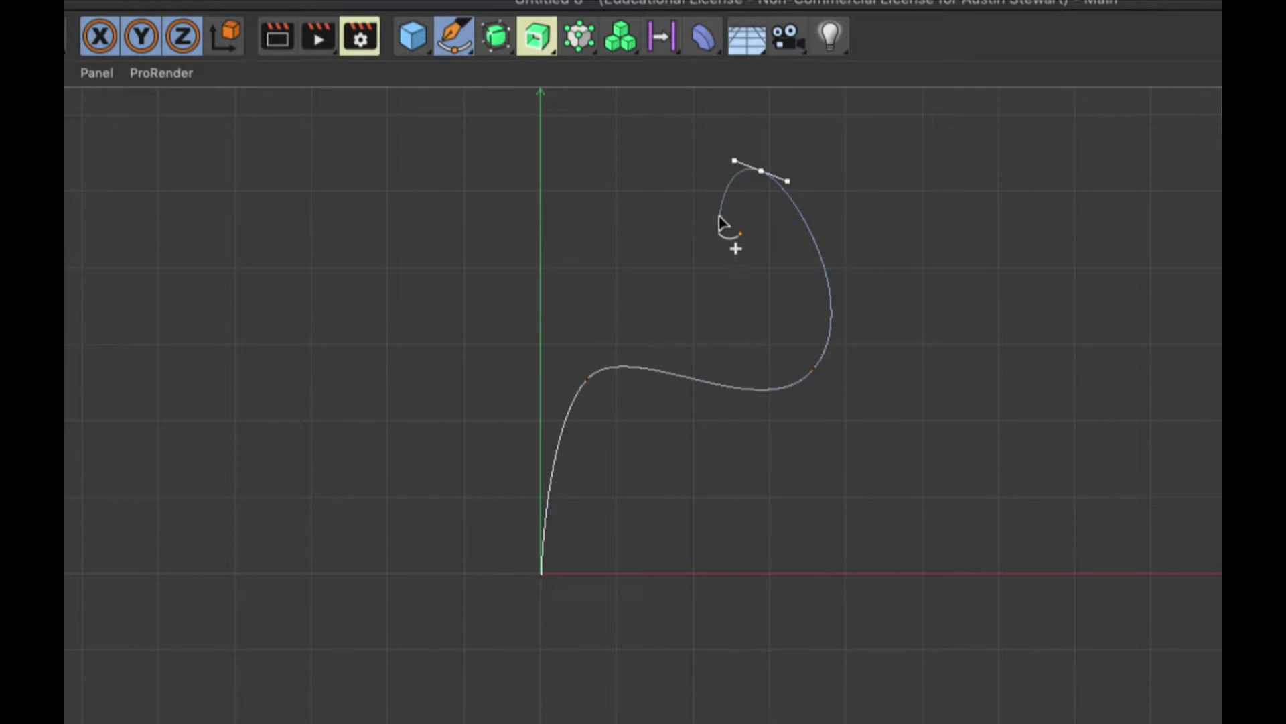
drag(719, 216, 731, 228)
click(821, 200)
key(ctrl+z)
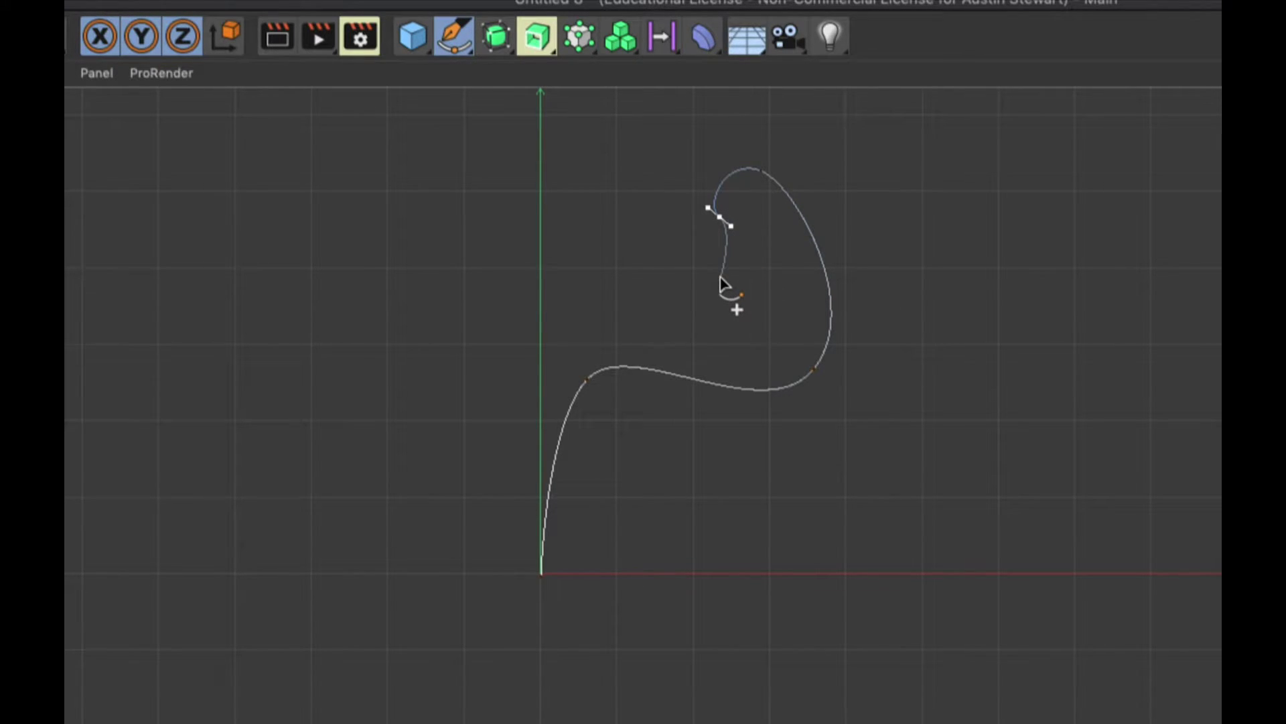
key(Escape)
Create a Circle spline and set its radius to 5 cm.
click(719, 217)
click(454, 37)
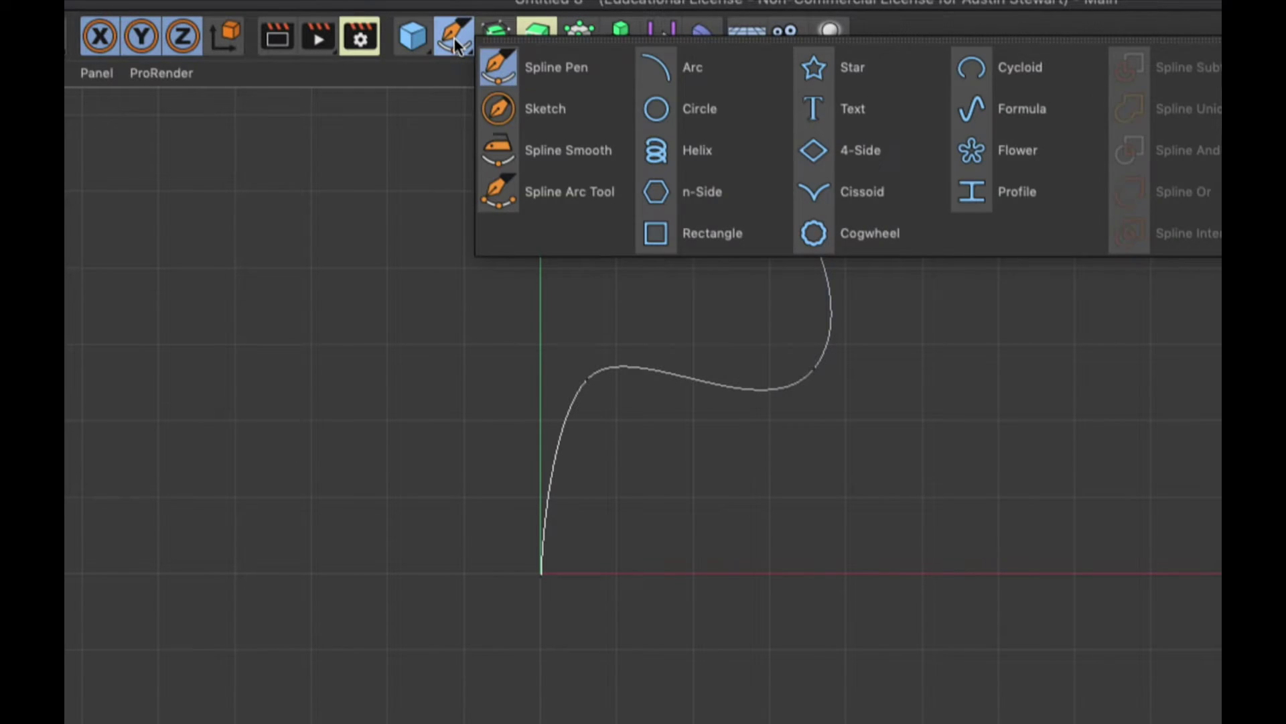
click(656, 109)
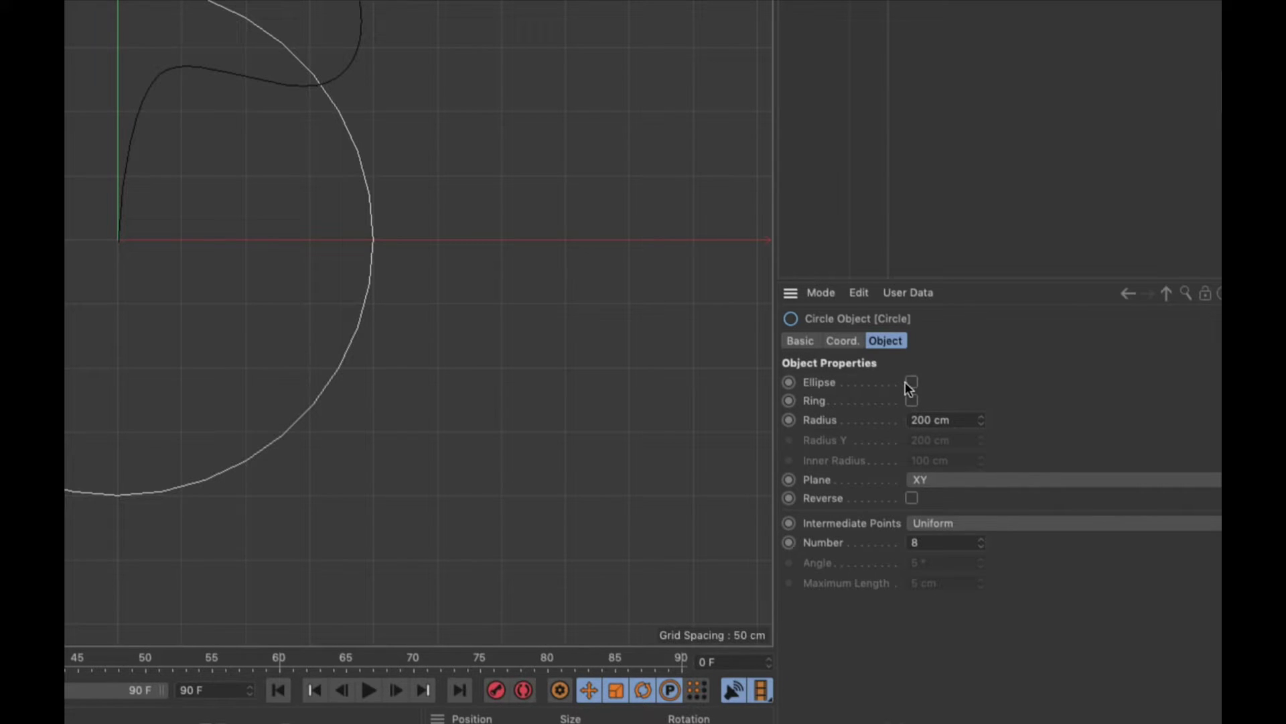
double_click(933, 419)
text(5)
key(Return)
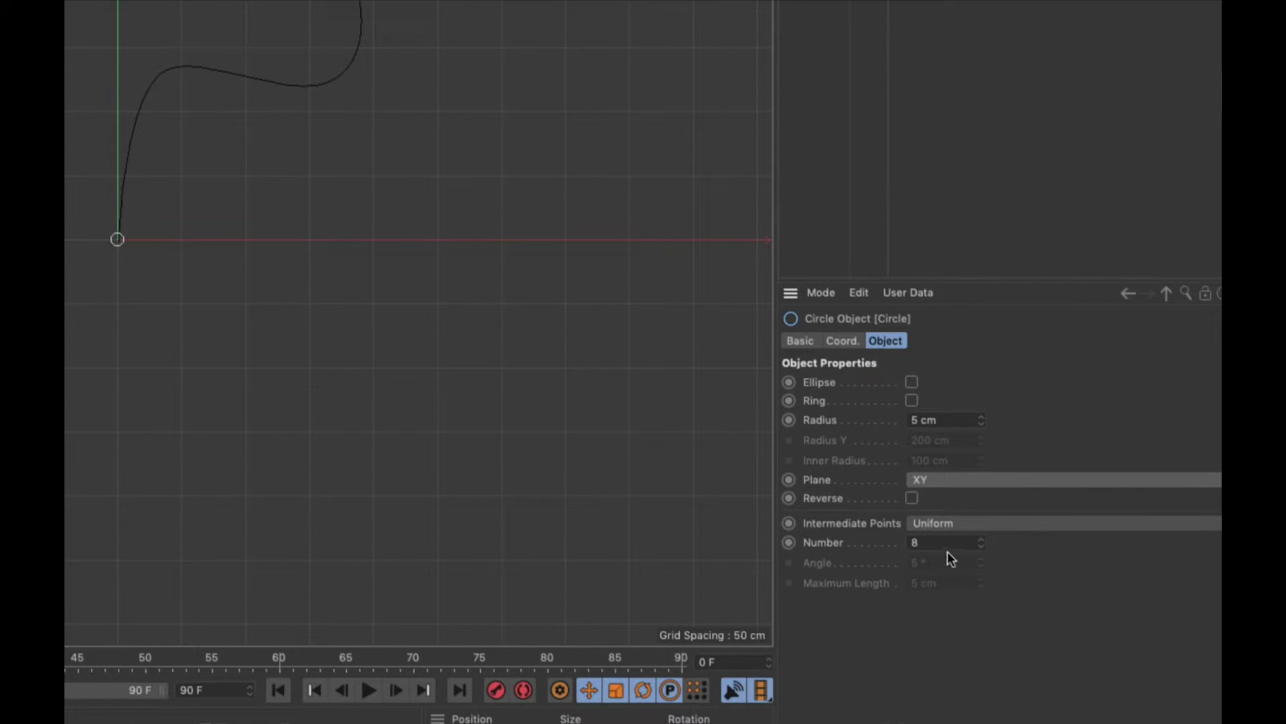
scroll(726, 416, up, 2)
scroll(724, 416, down, 4)
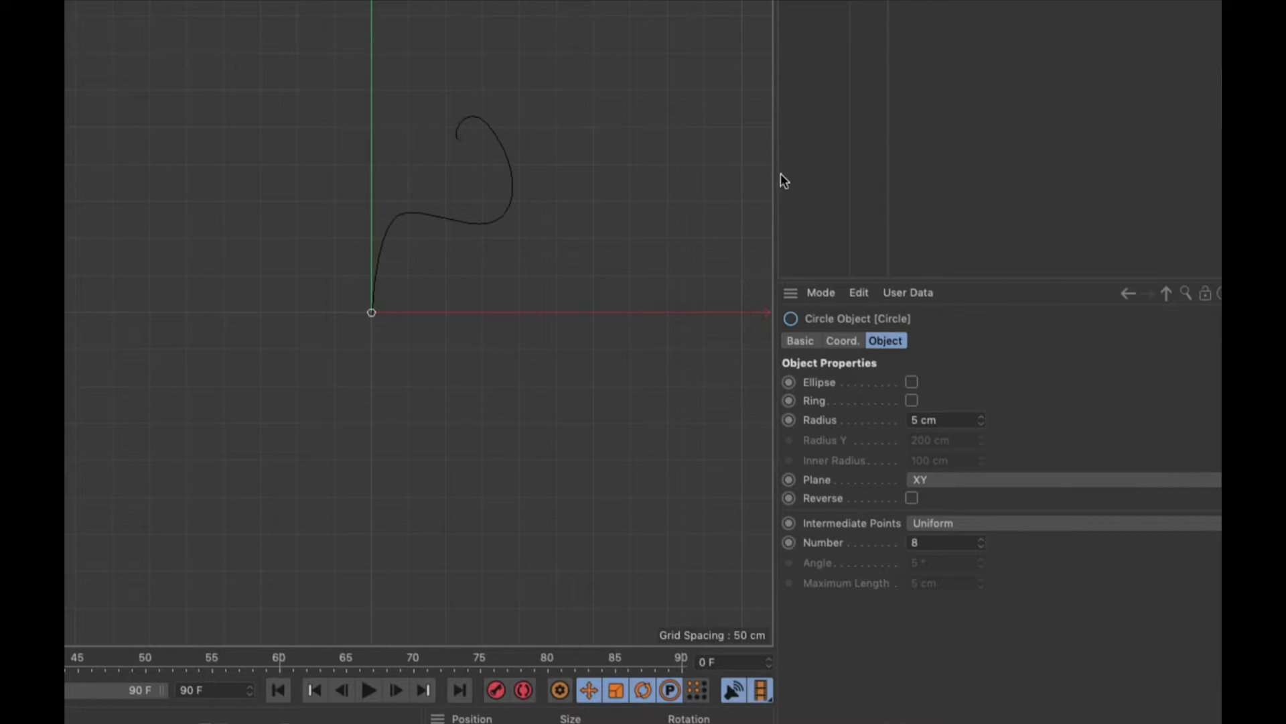
click(828, 87)
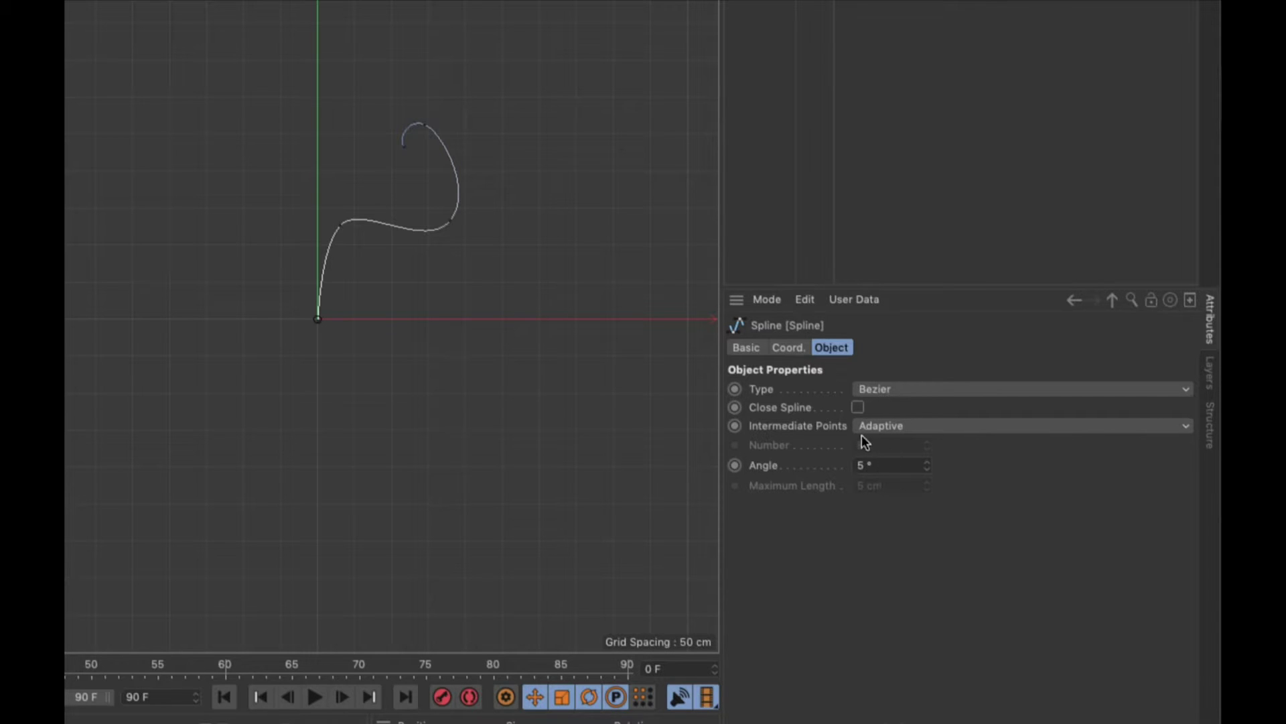
click(905, 391)
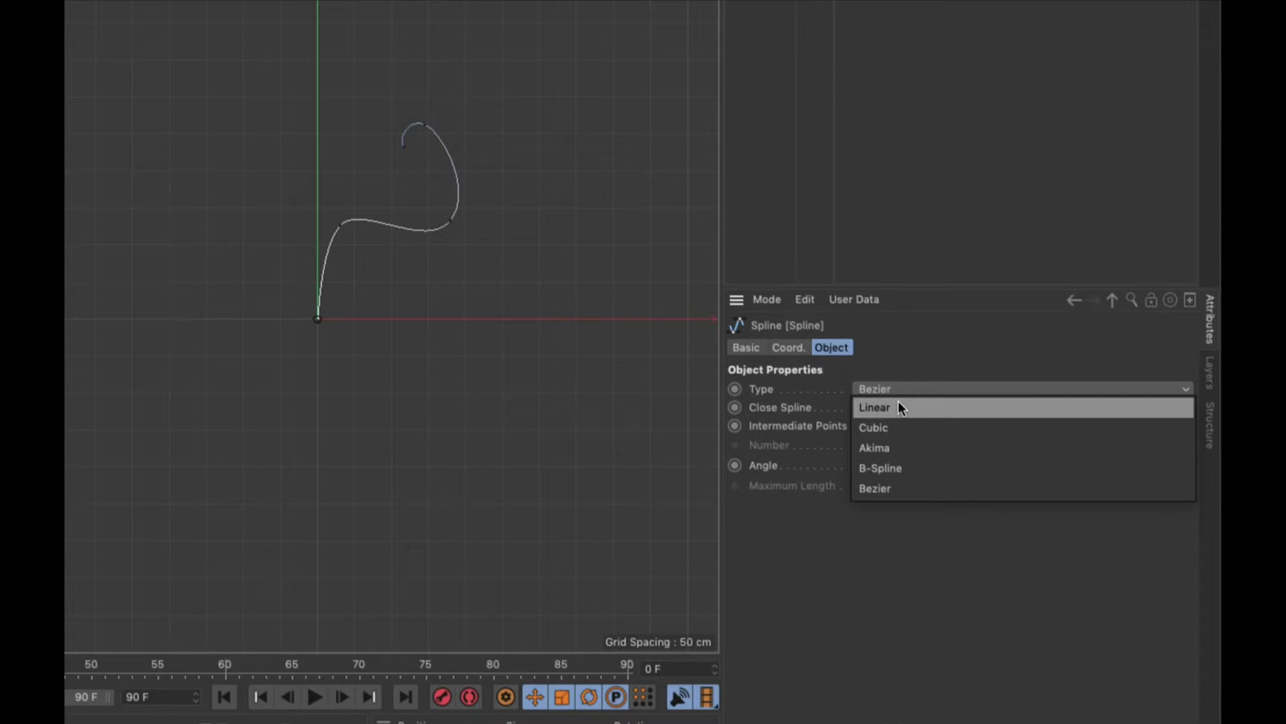
click(897, 405)
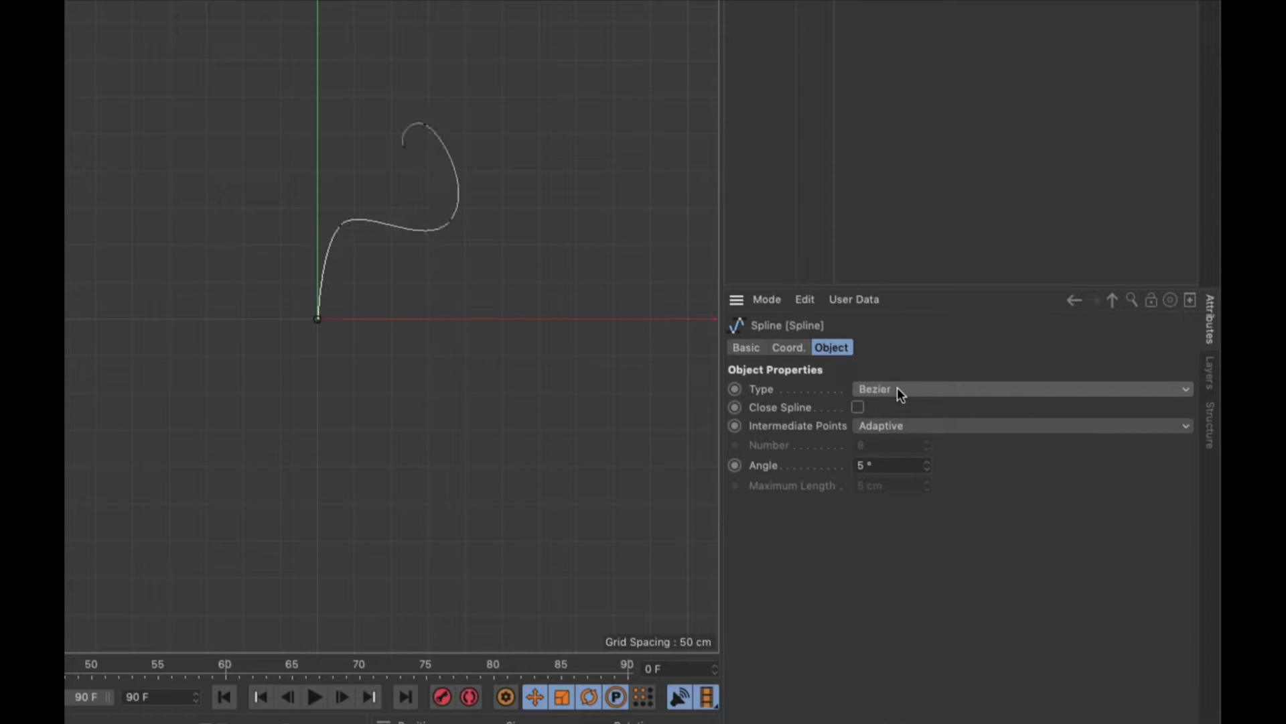
click(898, 388)
click(899, 423)
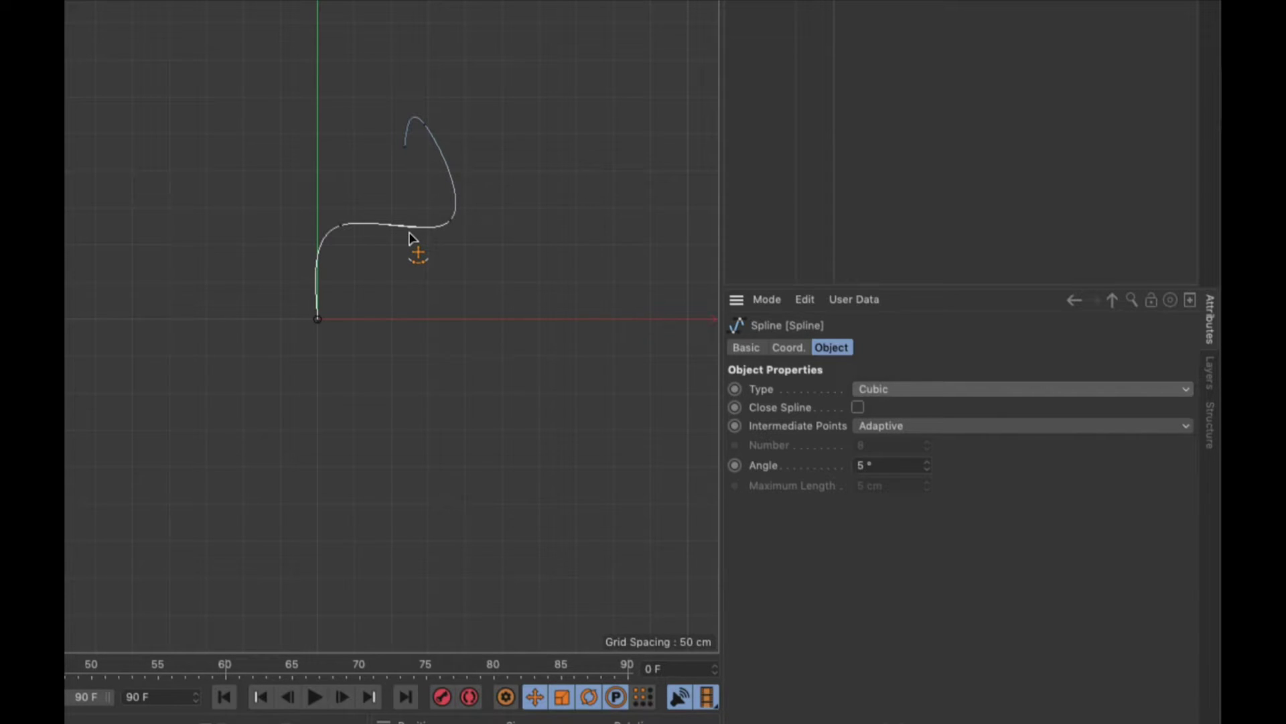
click(880, 389)
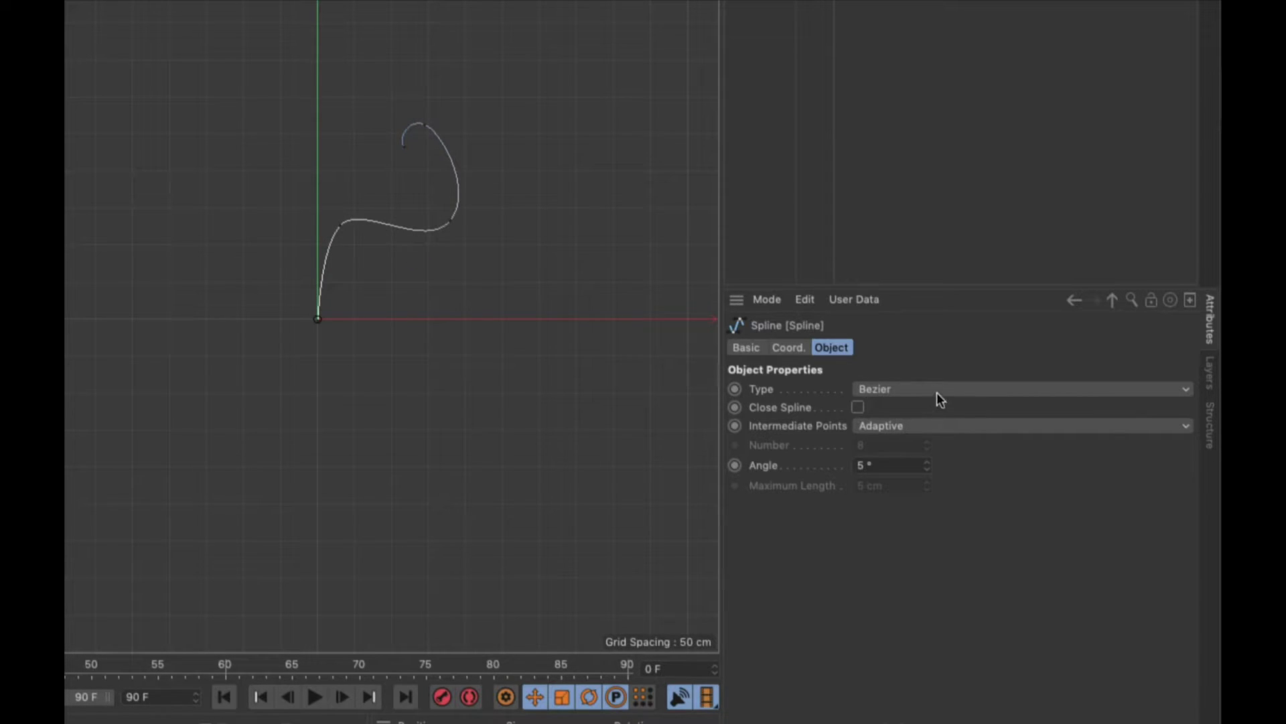
click(937, 394)
click(943, 449)
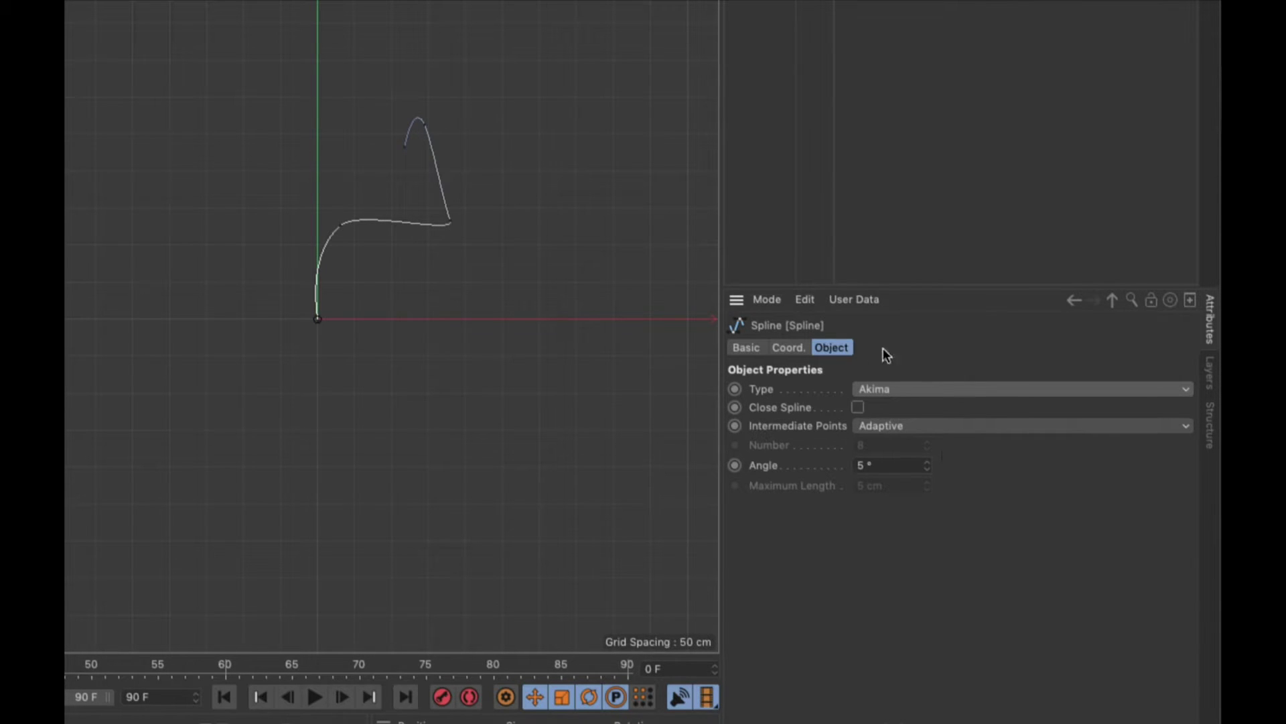
key(ctrl+z)
click(895, 388)
click(906, 466)
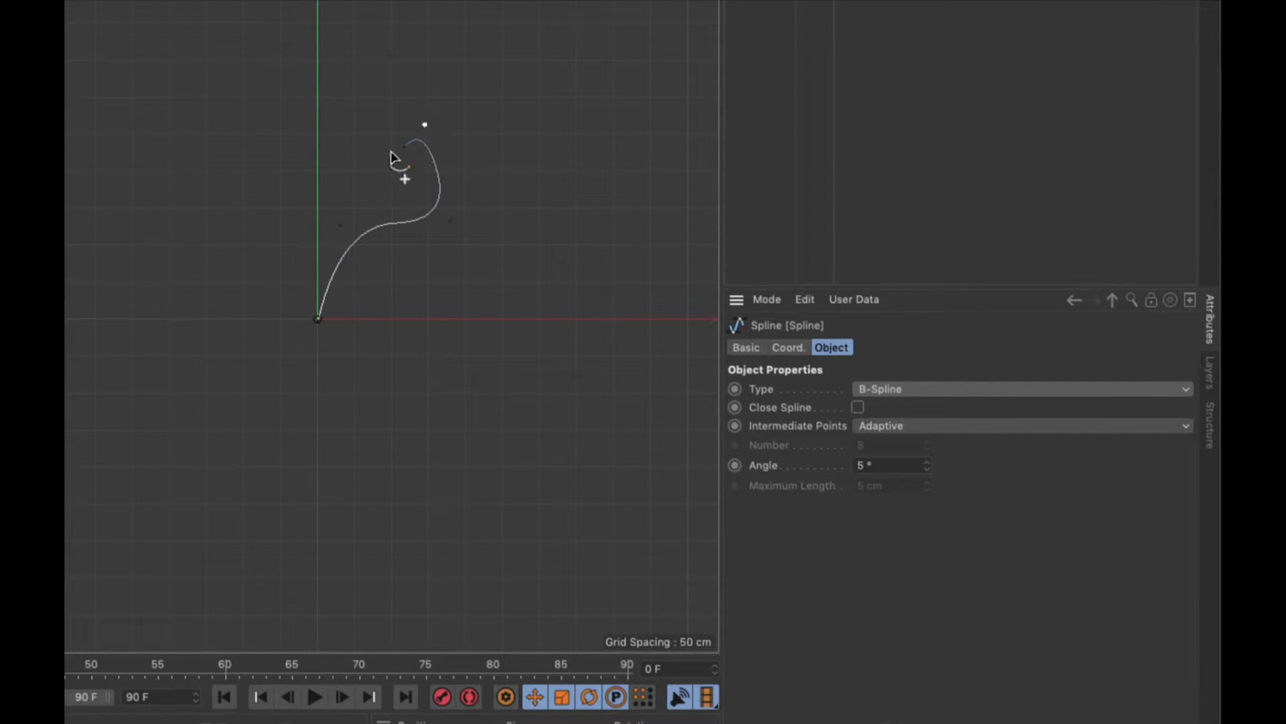
click(917, 388)
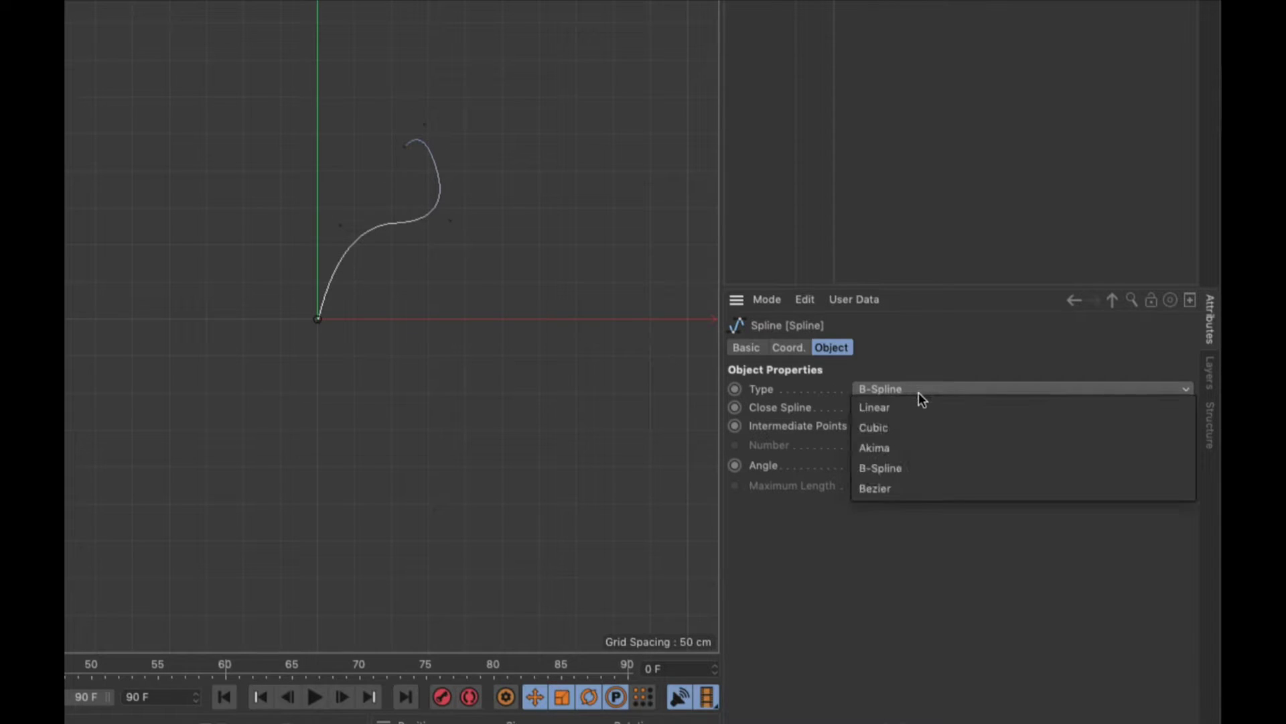
click(914, 486)
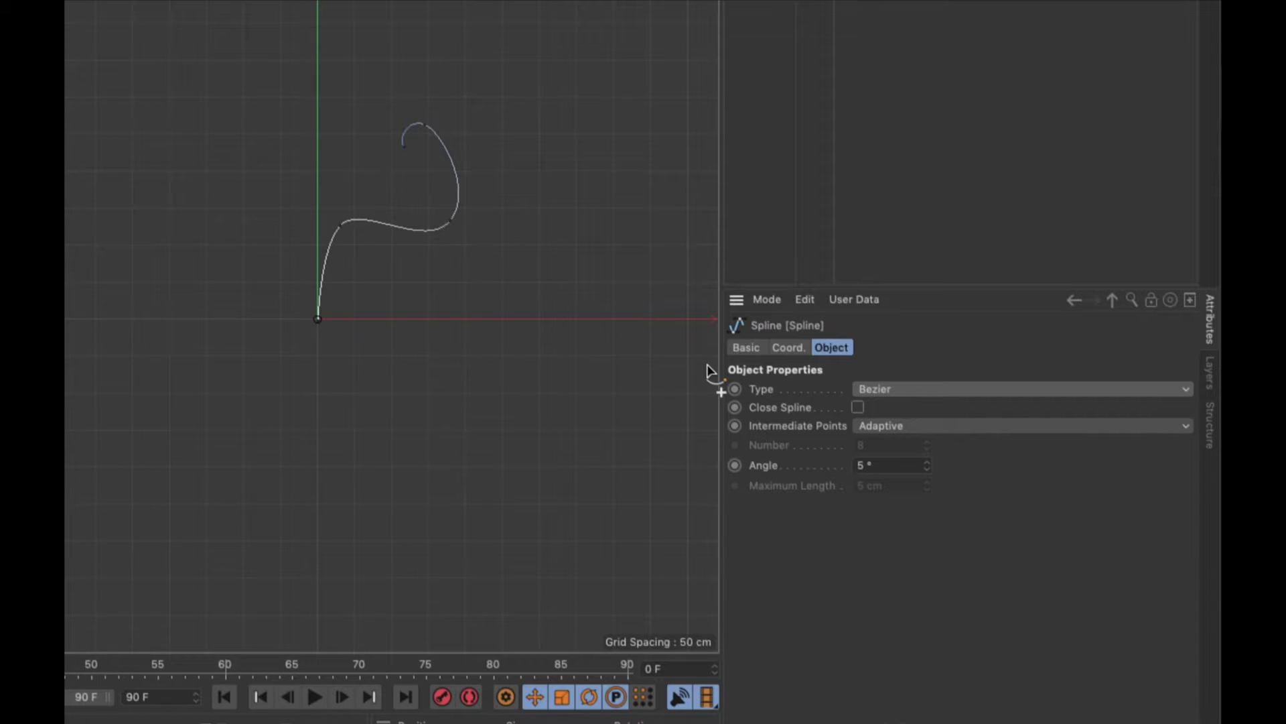
right_click(762, 396)
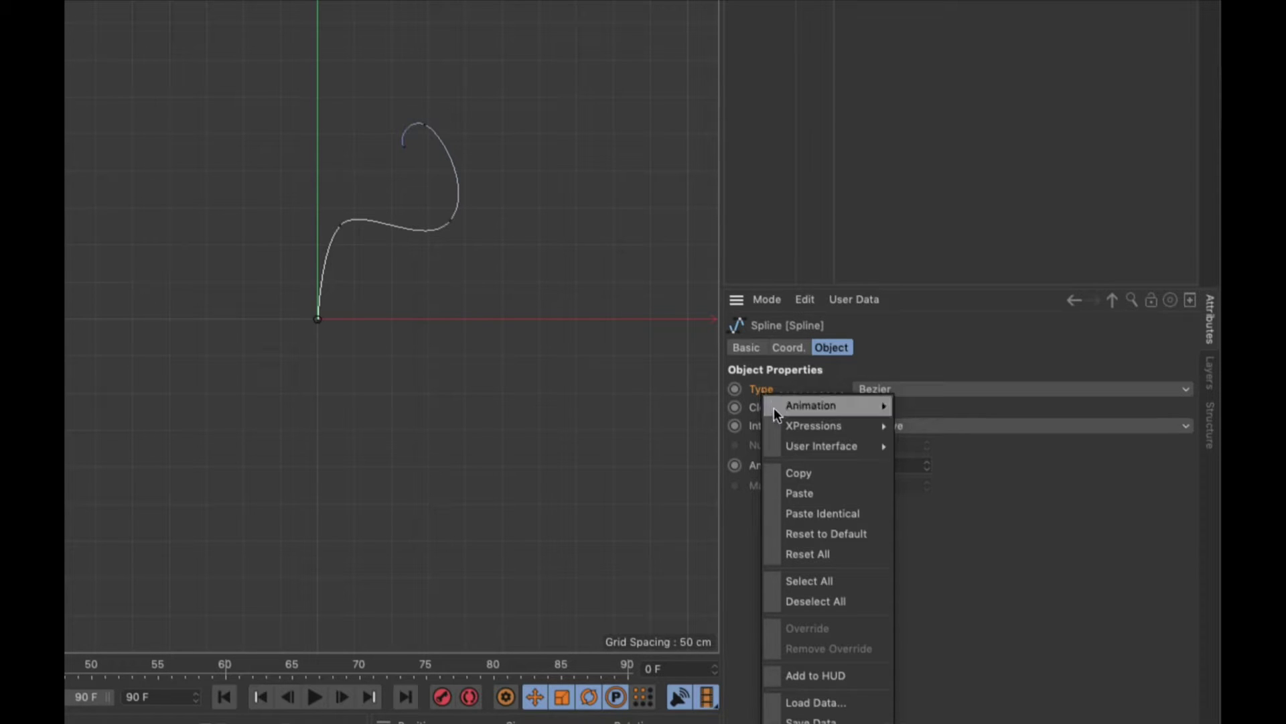
click(794, 580)
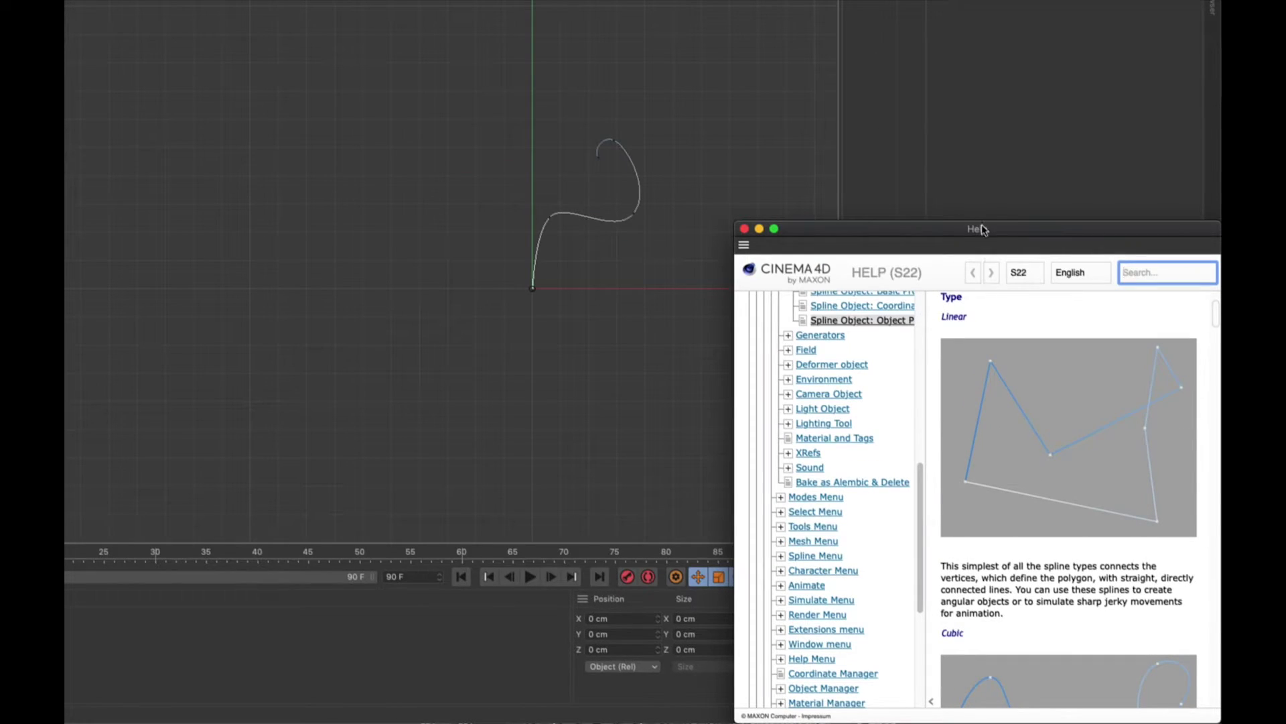
Scroll through the Spline Object help on interpolation types, then close the Help window.
drag(983, 230, 603, 66)
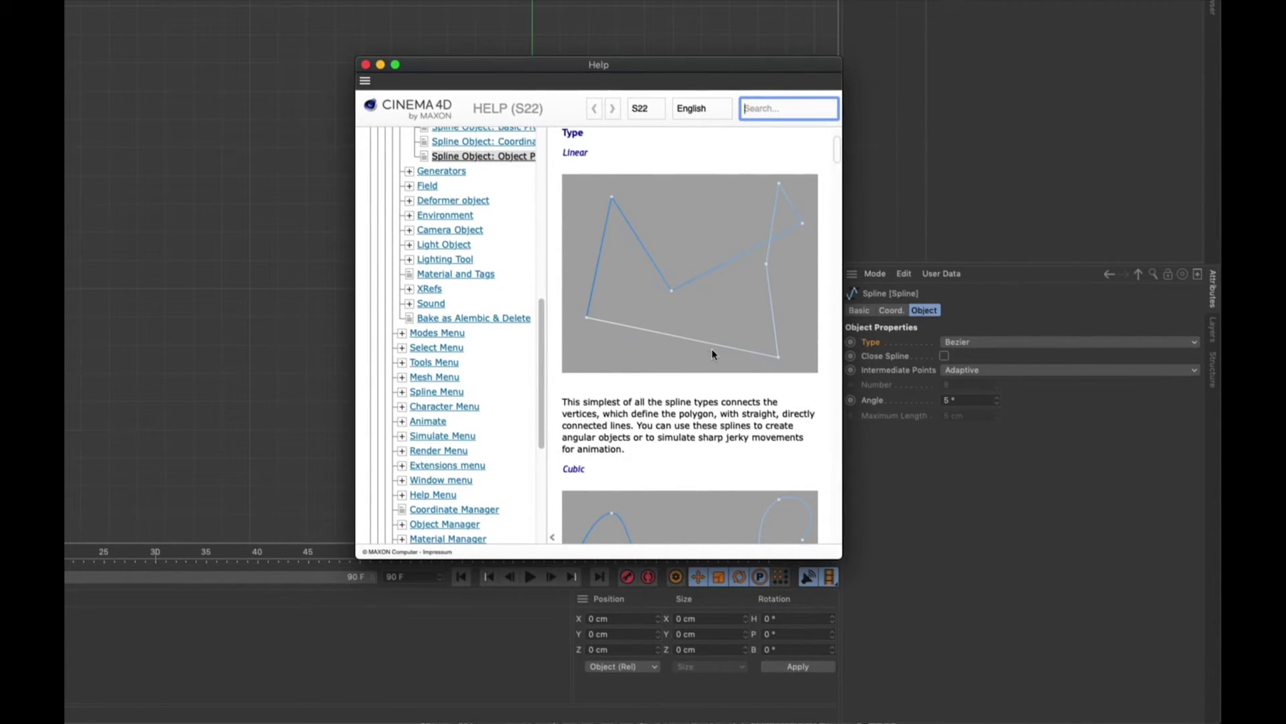
scroll(697, 321, up, 3)
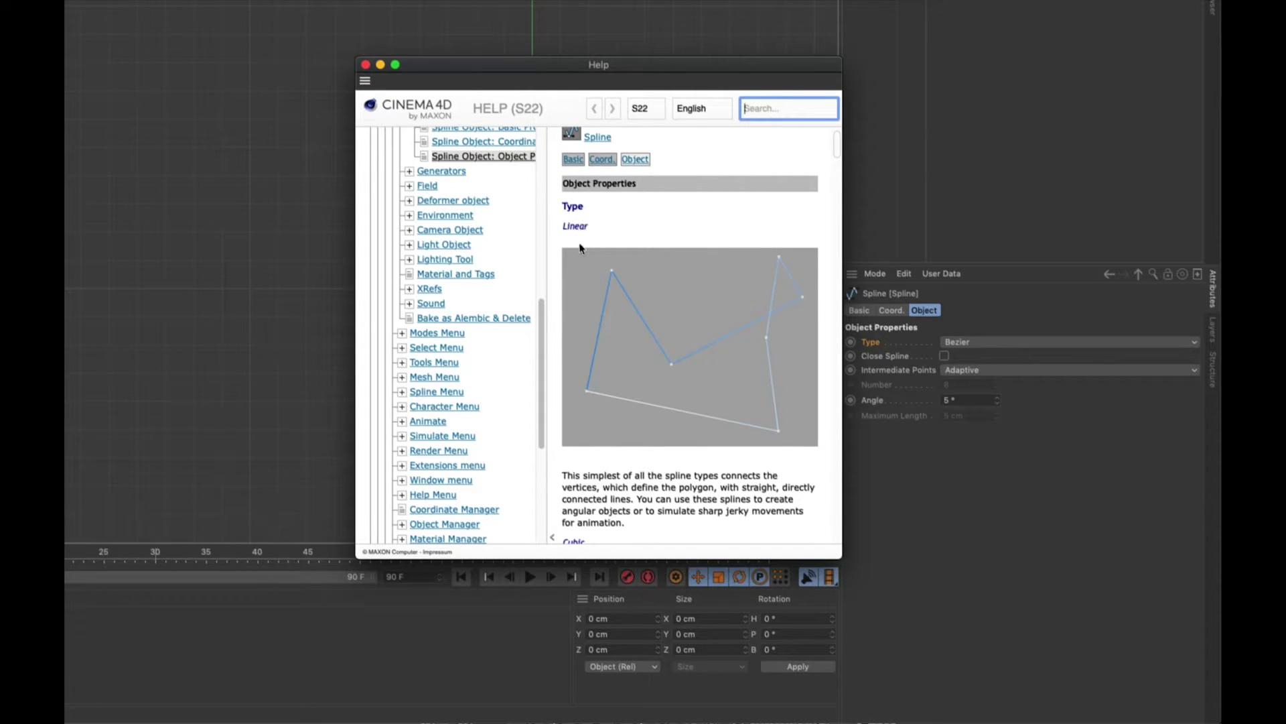
scroll(650, 387, down, 6)
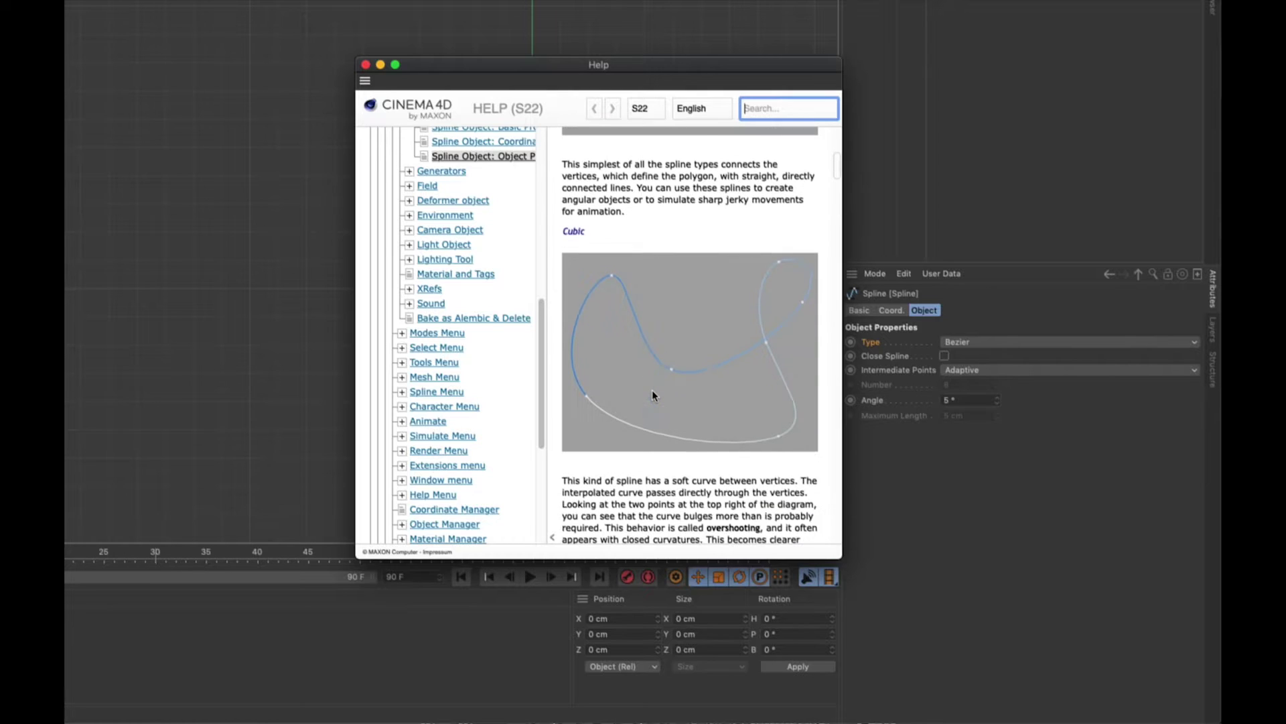
scroll(653, 390, down, 8)
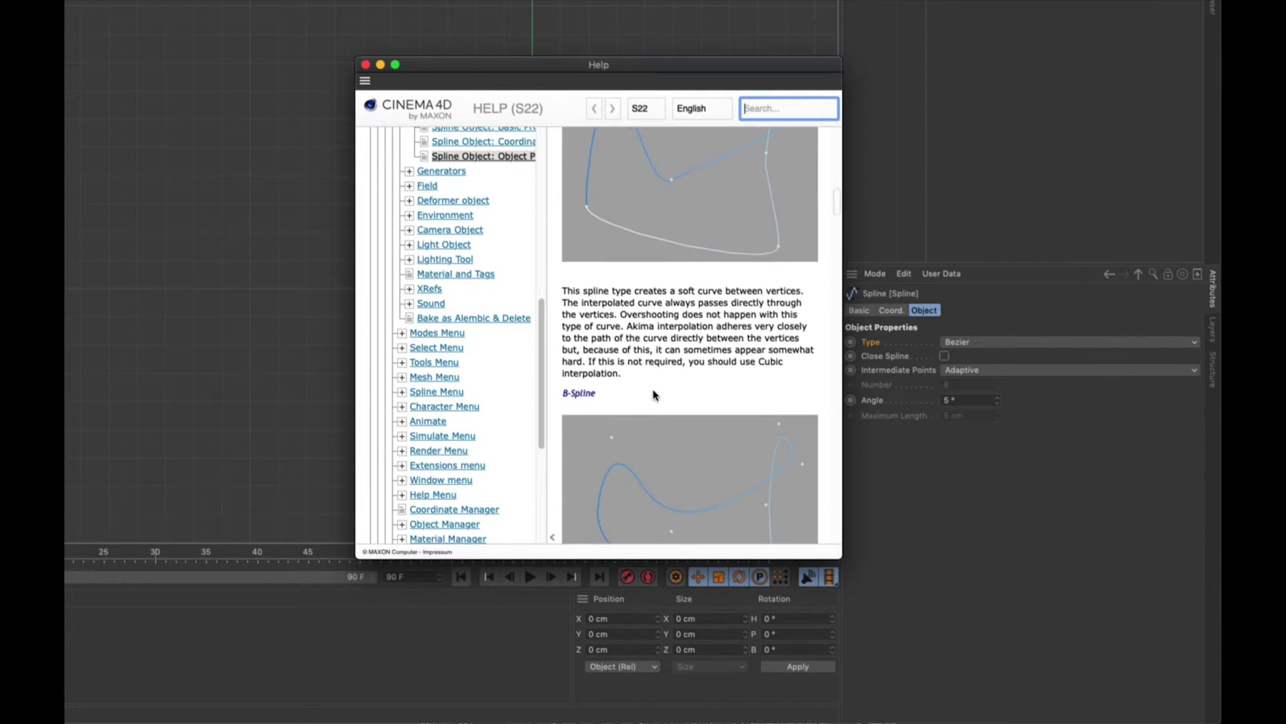
scroll(653, 391, down, 7)
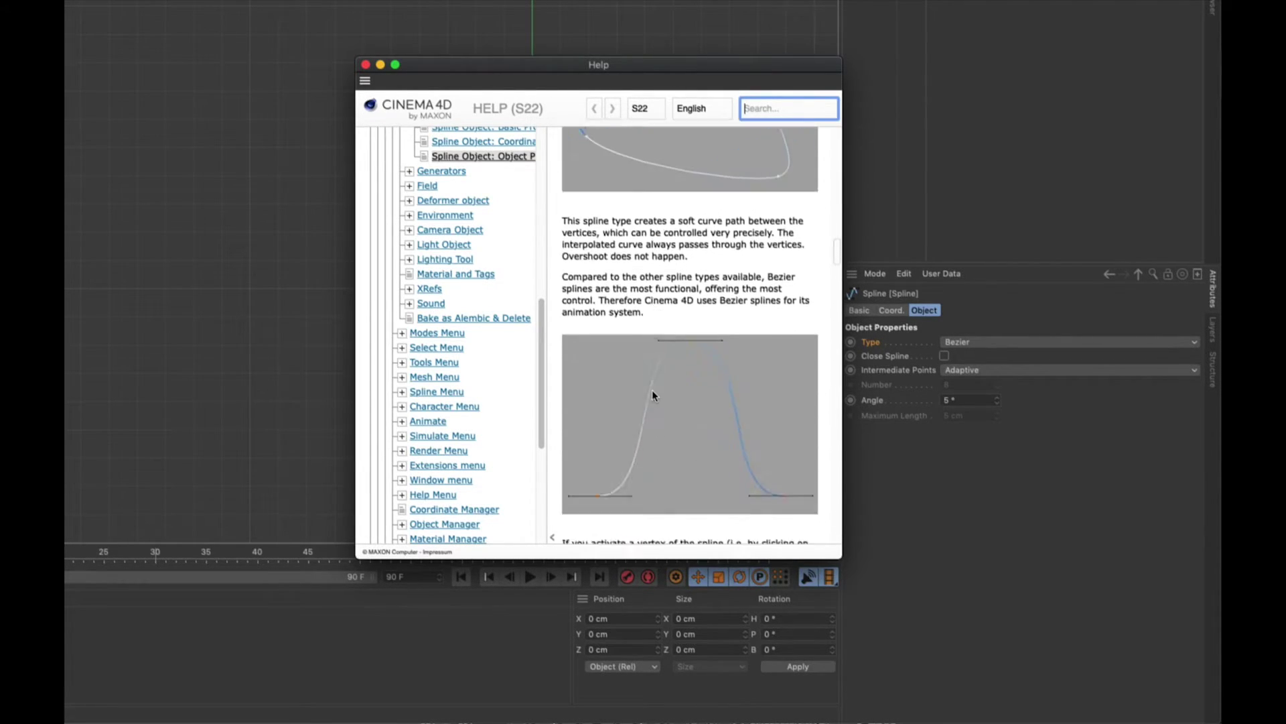
scroll(653, 392, down, 8)
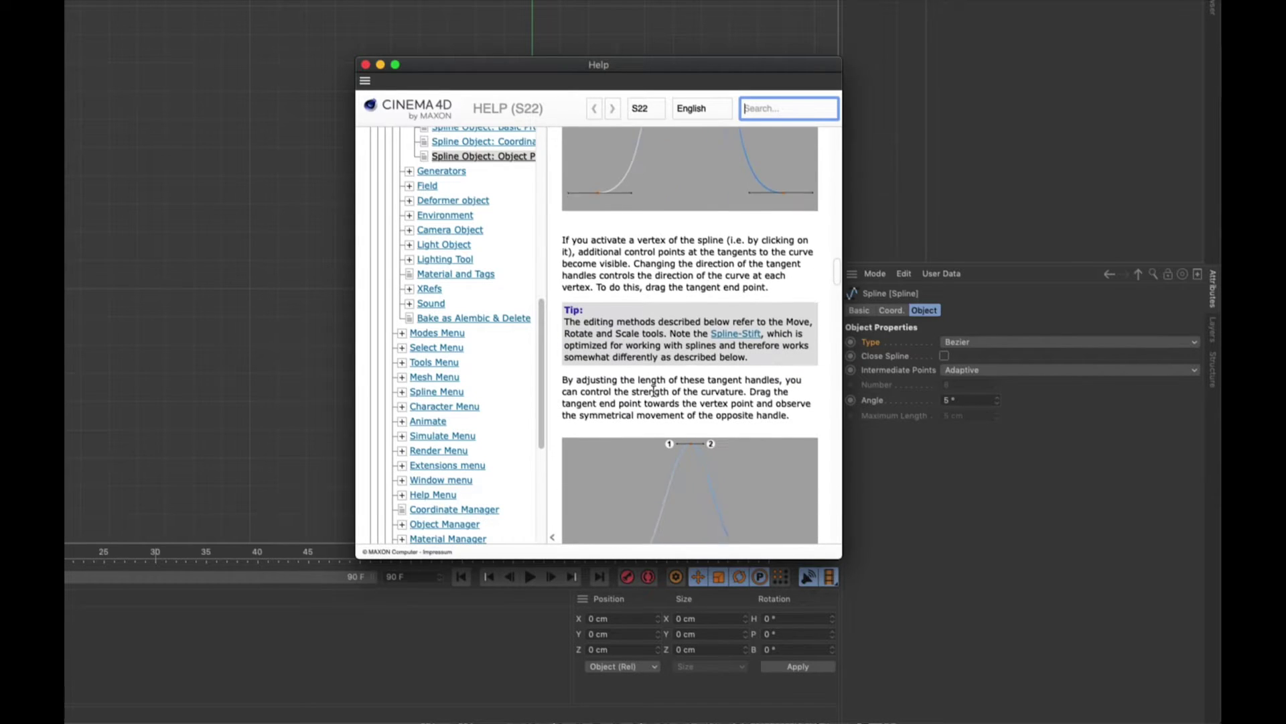
scroll(652, 394, down, 8)
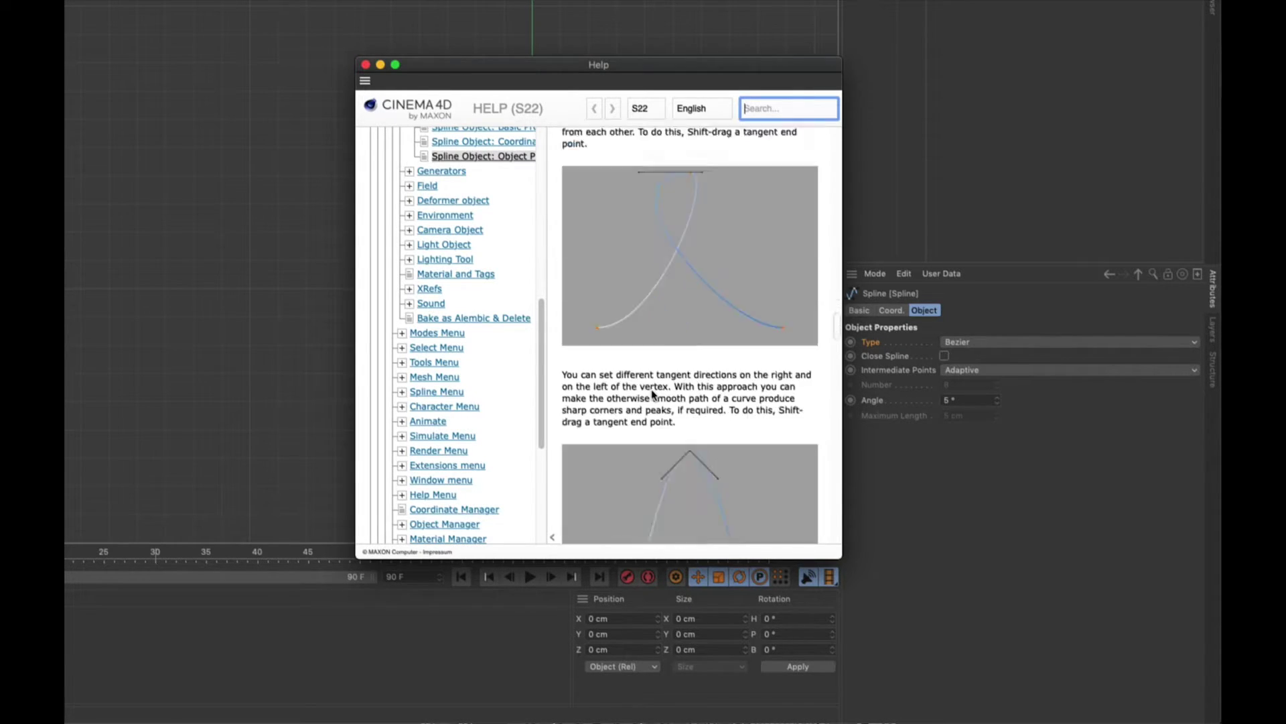
scroll(654, 392, down, 8)
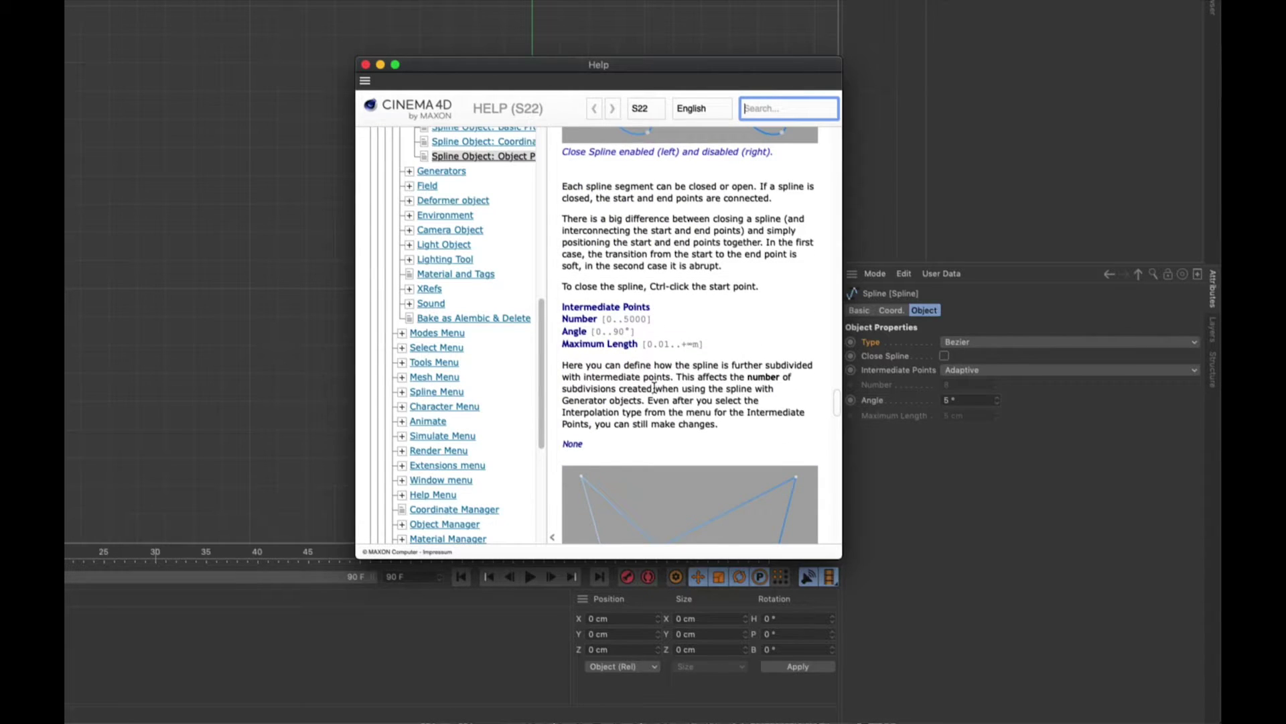
scroll(654, 388, down, 4)
scroll(656, 392, down, 2)
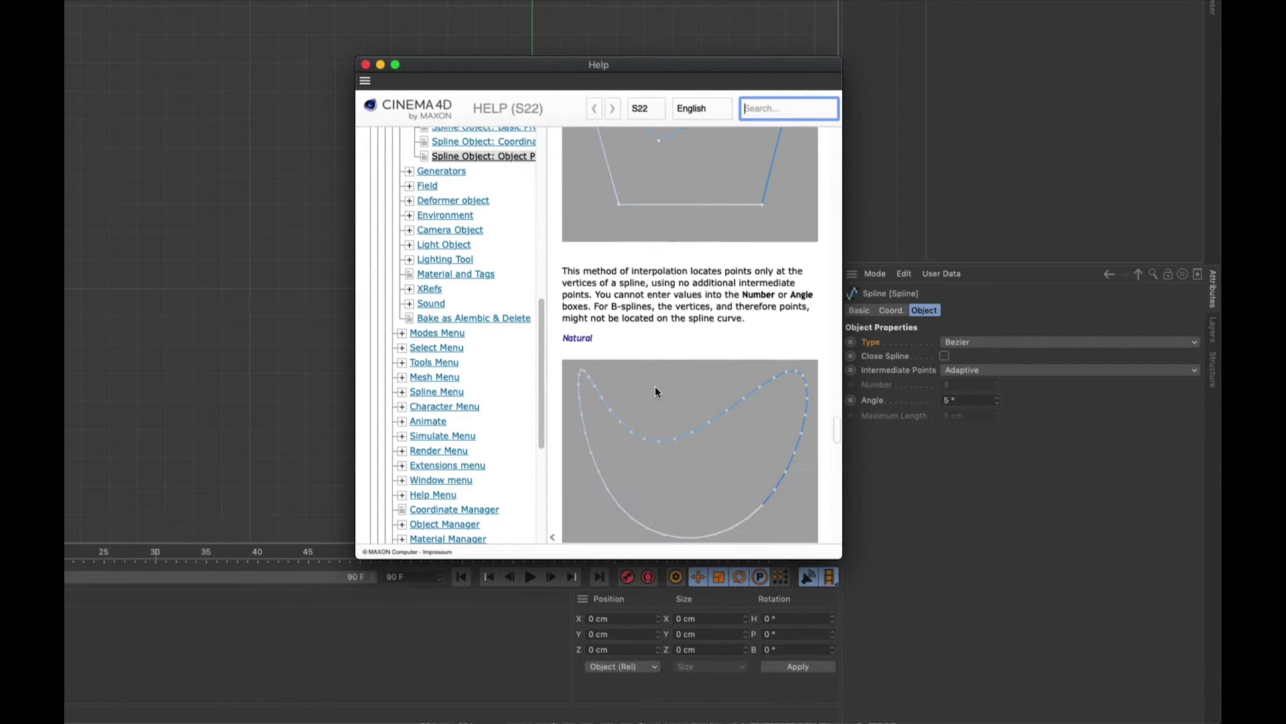
scroll(656, 392, up, 15)
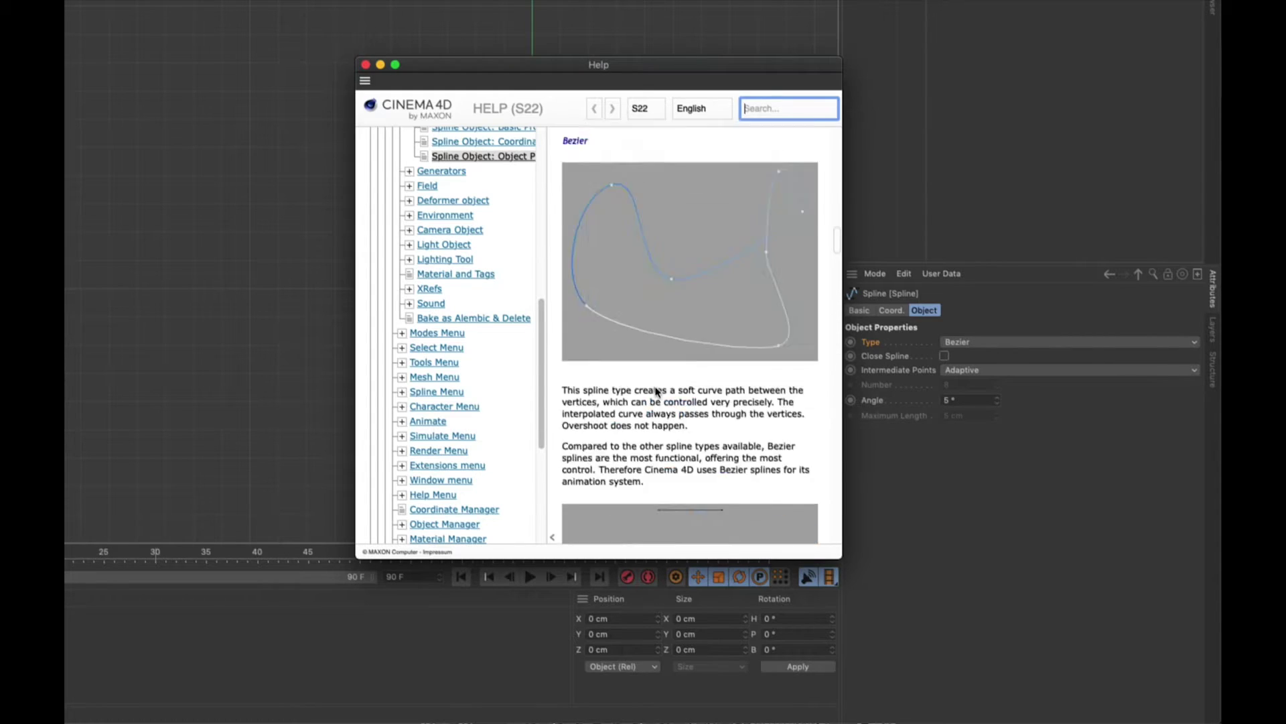
scroll(655, 392, up, 10)
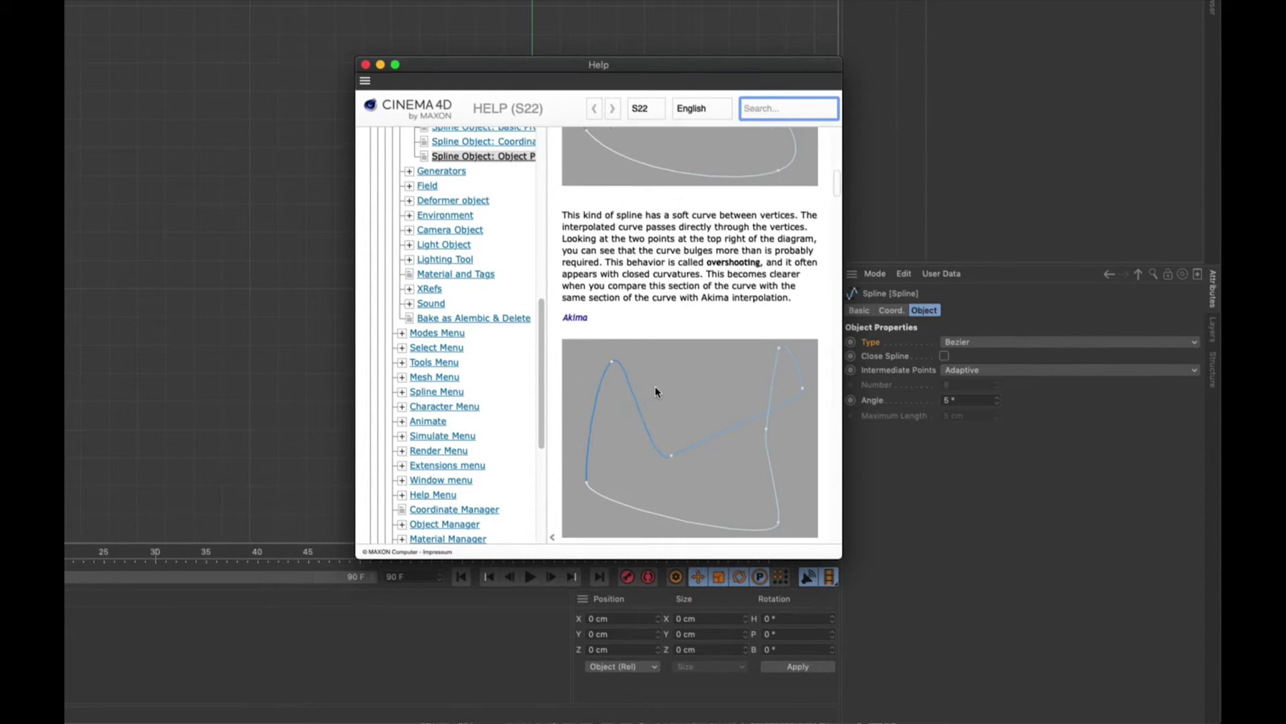
click(366, 65)
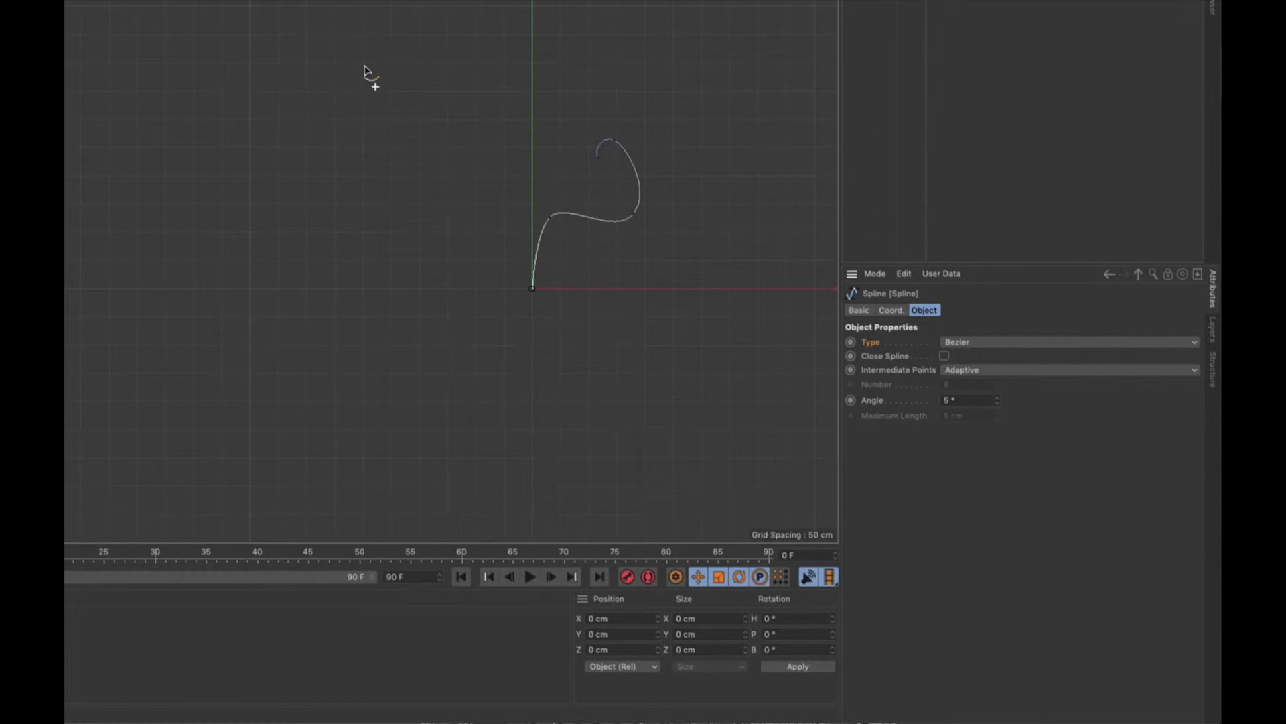
right_click(870, 345)
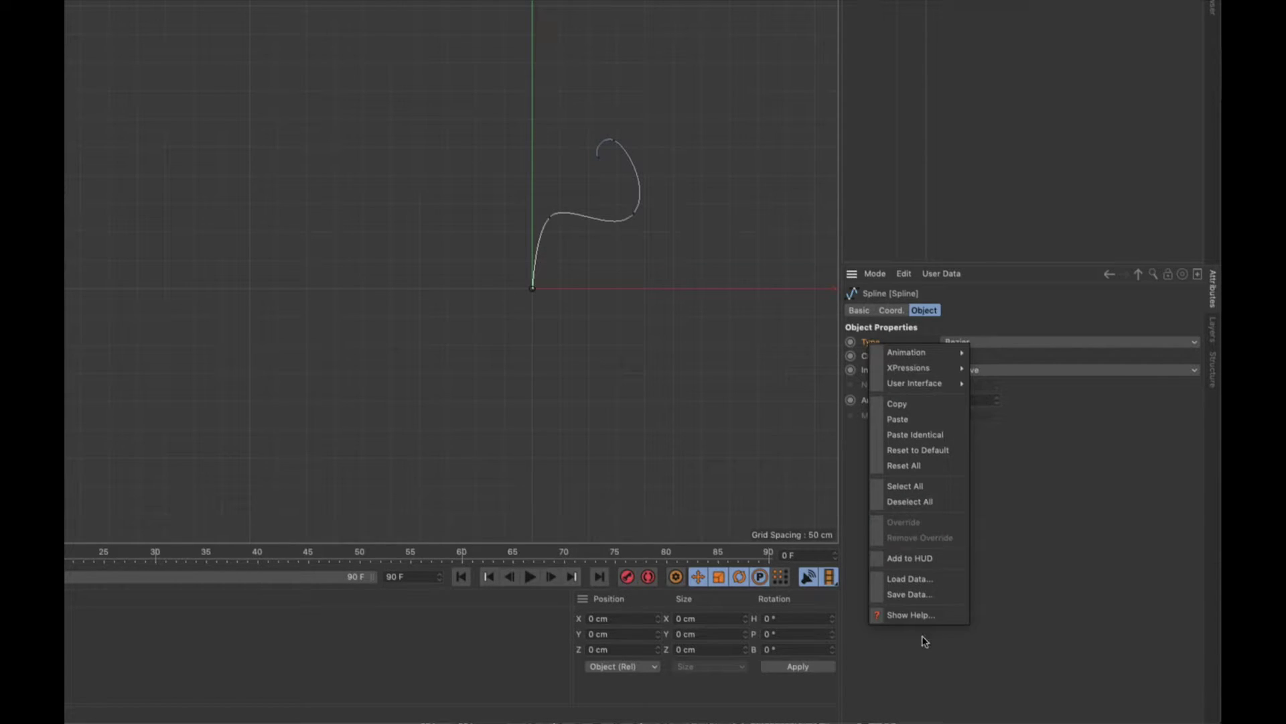
click(1019, 491)
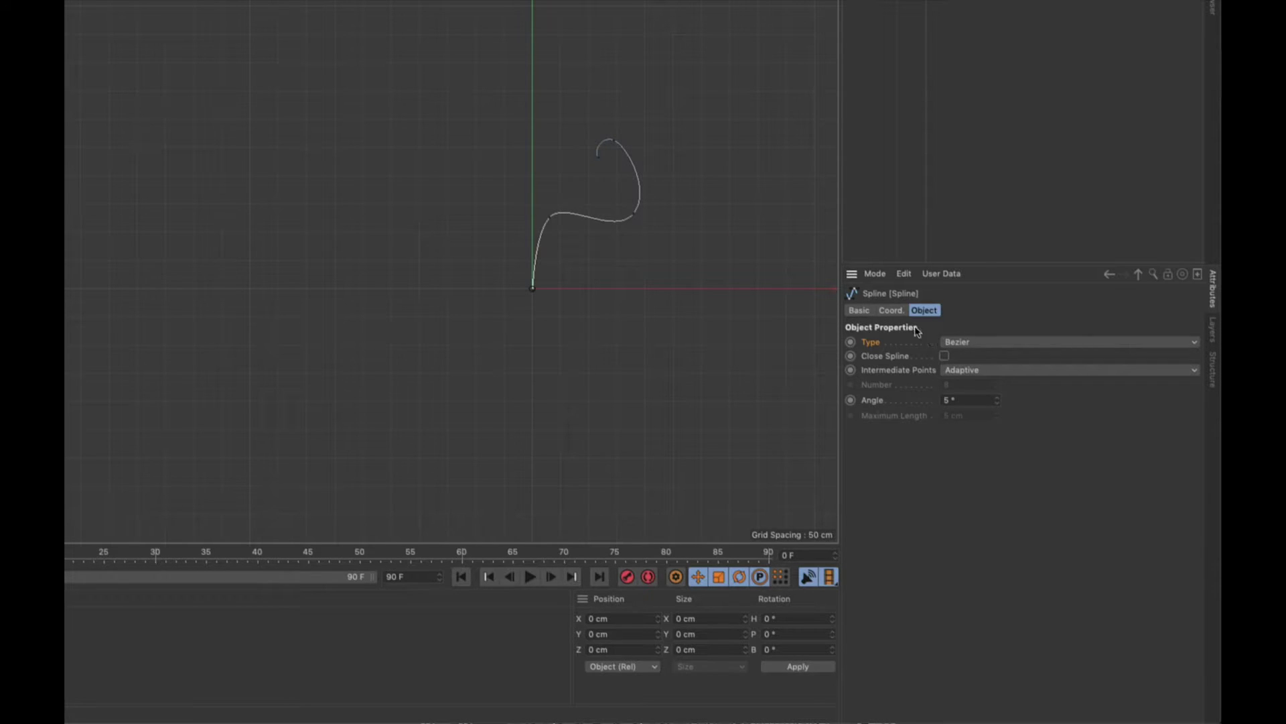
click(944, 355)
click(945, 356)
click(598, 158)
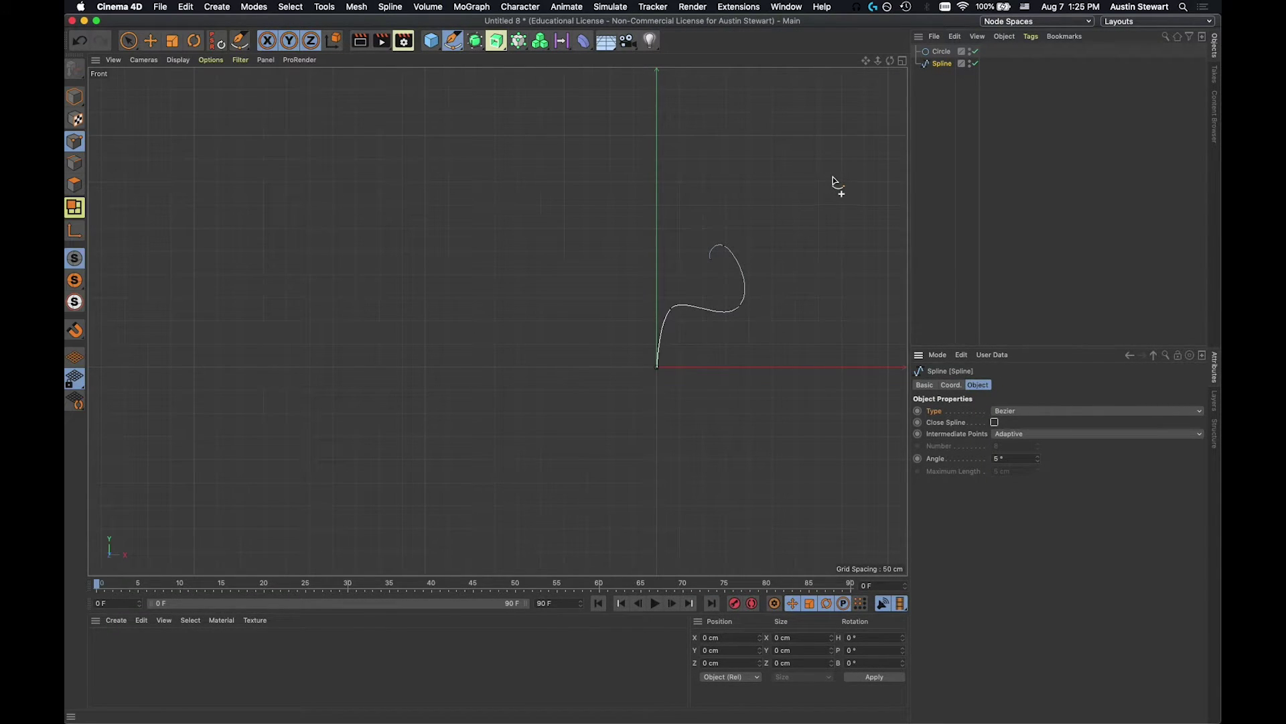
Frame the spline in the view and select the Spline object.
key(h)
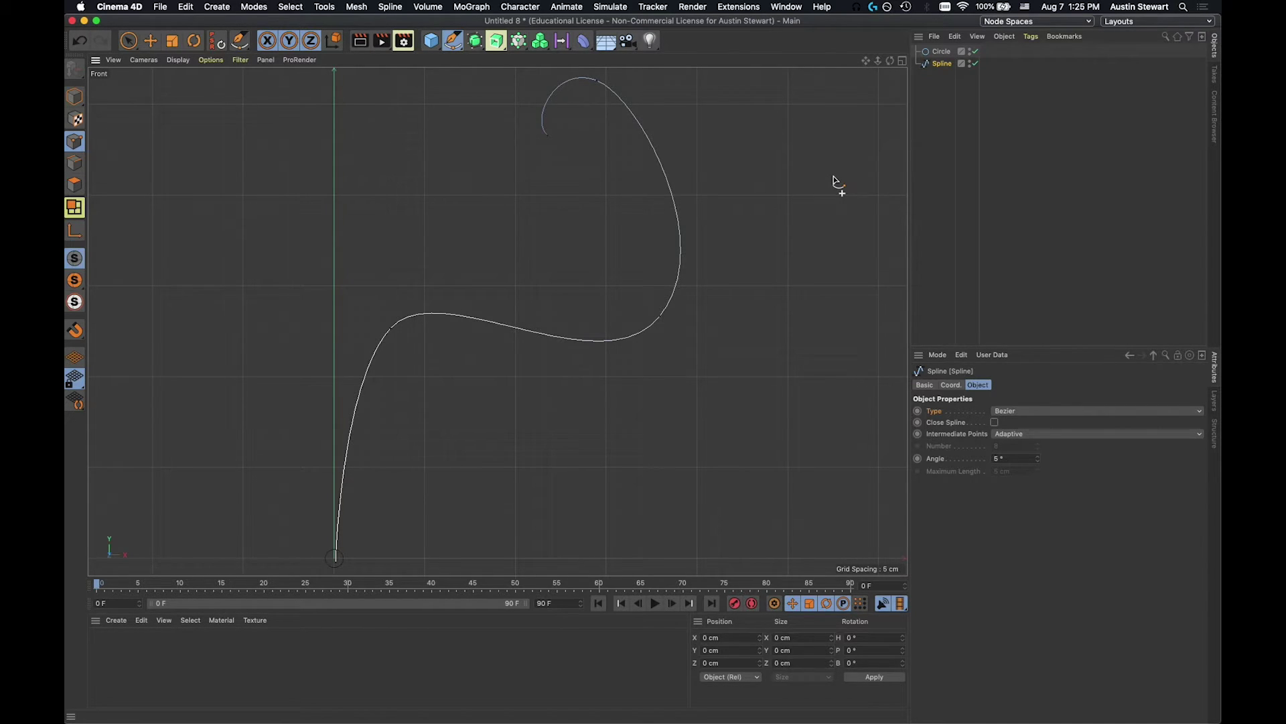
middle_click(835, 182)
middle_click(900, 322)
click(951, 141)
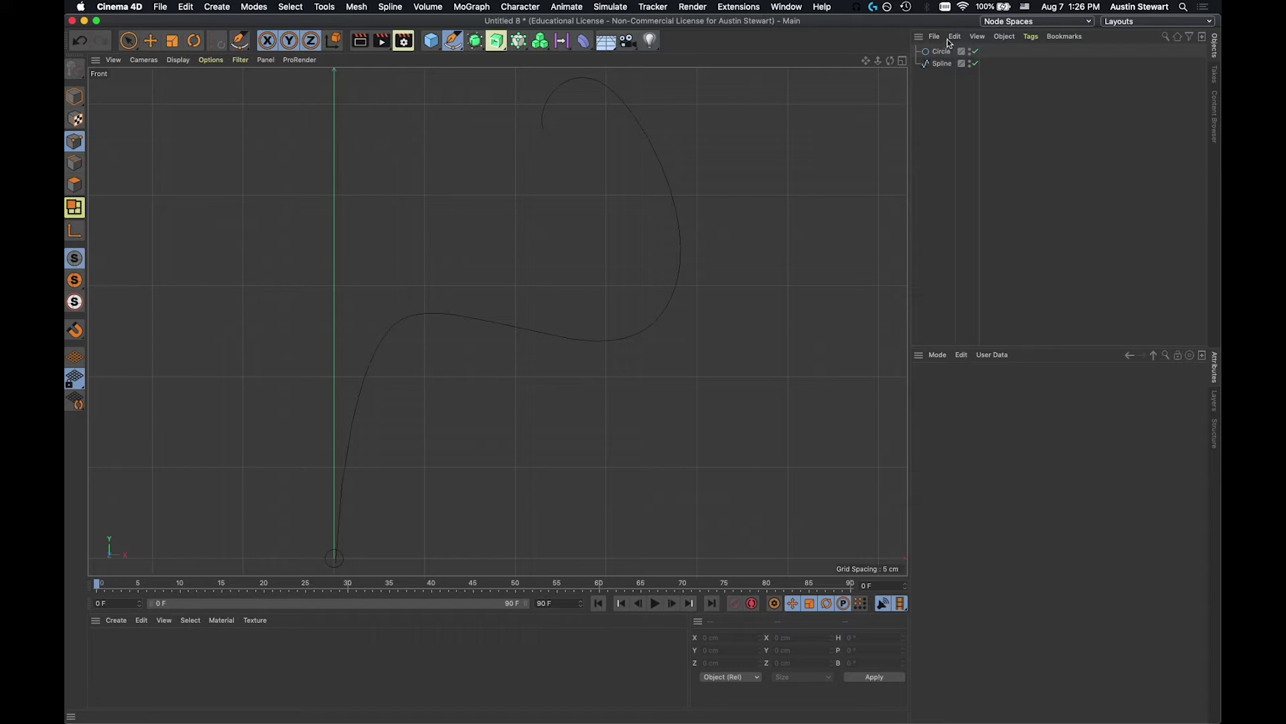
click(941, 63)
click(941, 51)
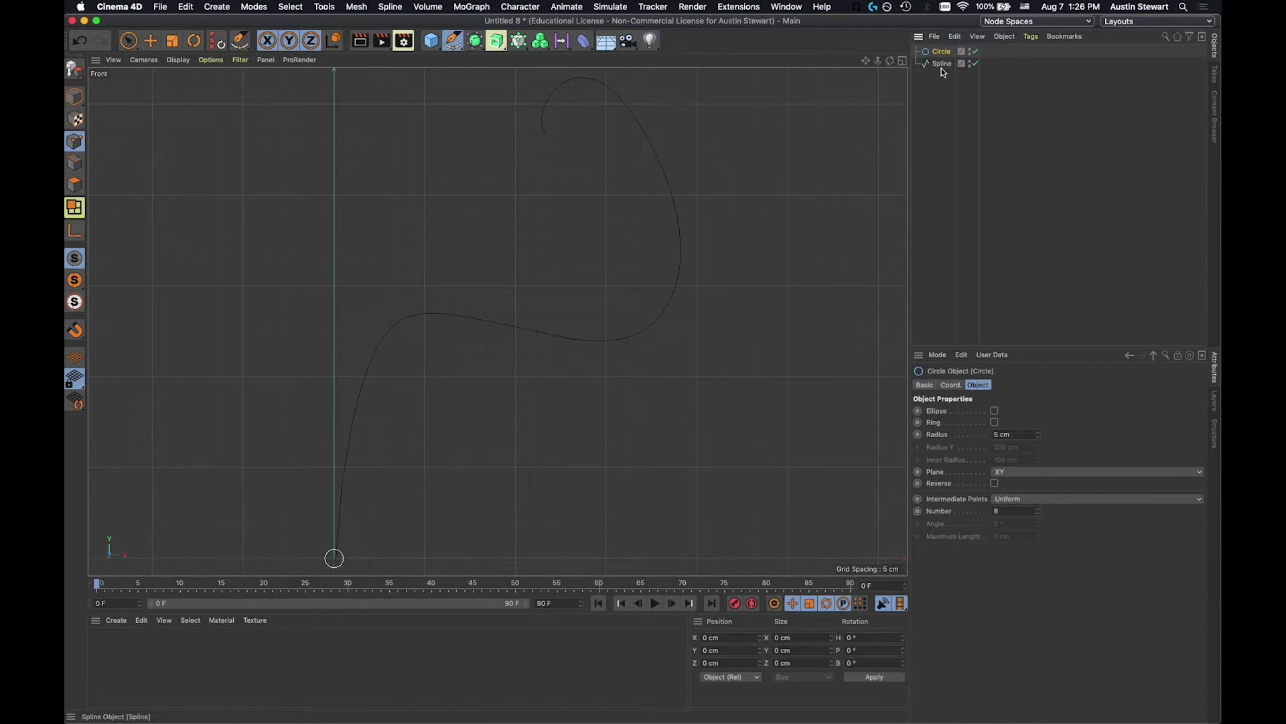
click(942, 66)
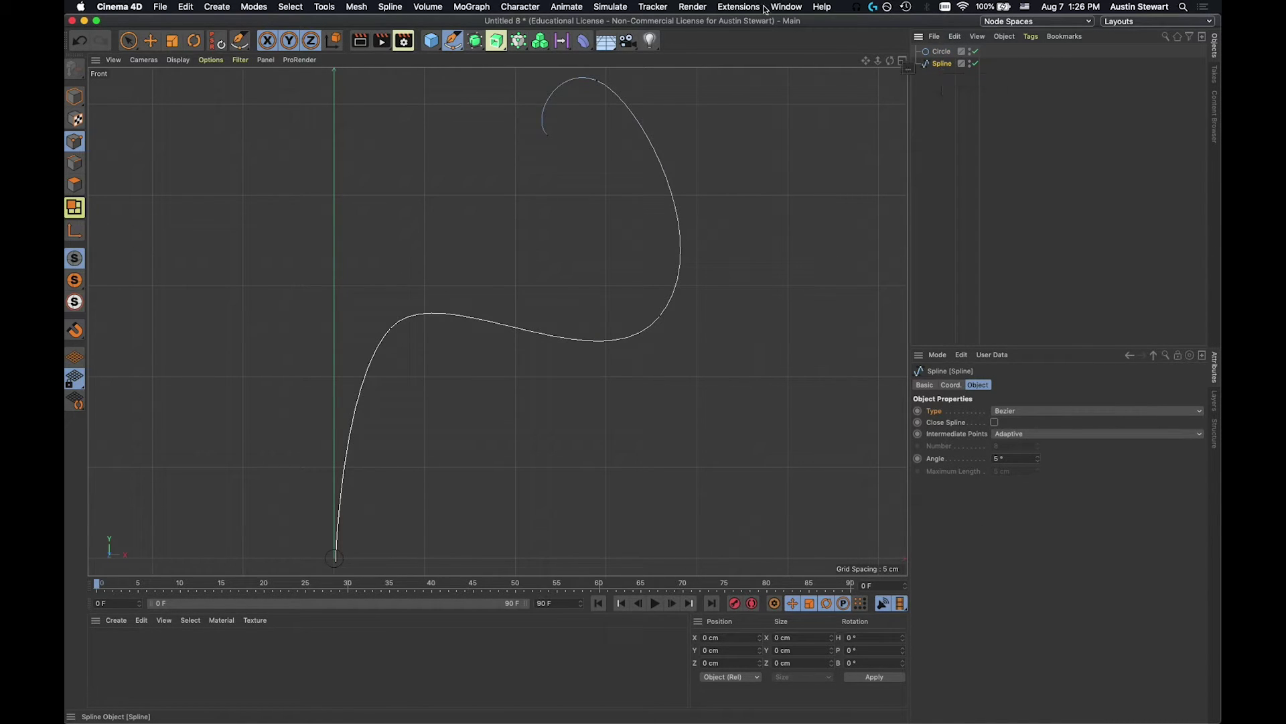
Add a Sweep generator and nest the Circle and Spline beneath it.
click(496, 42)
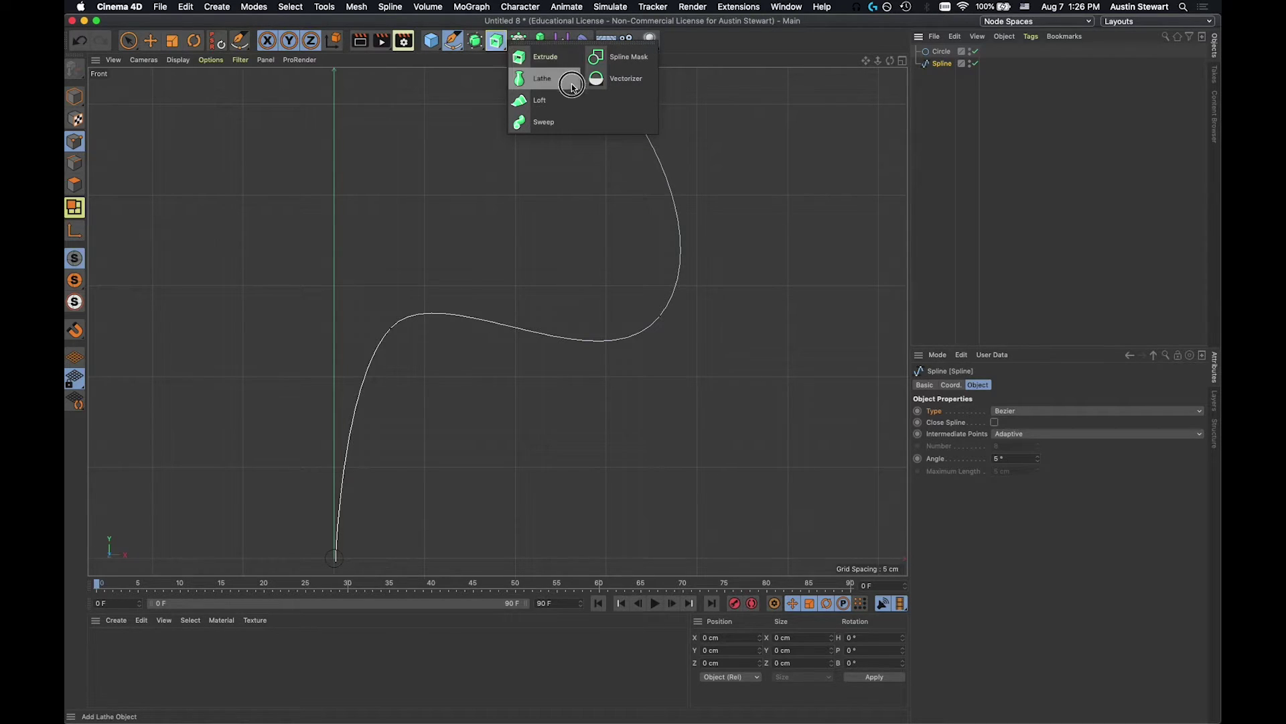
click(536, 127)
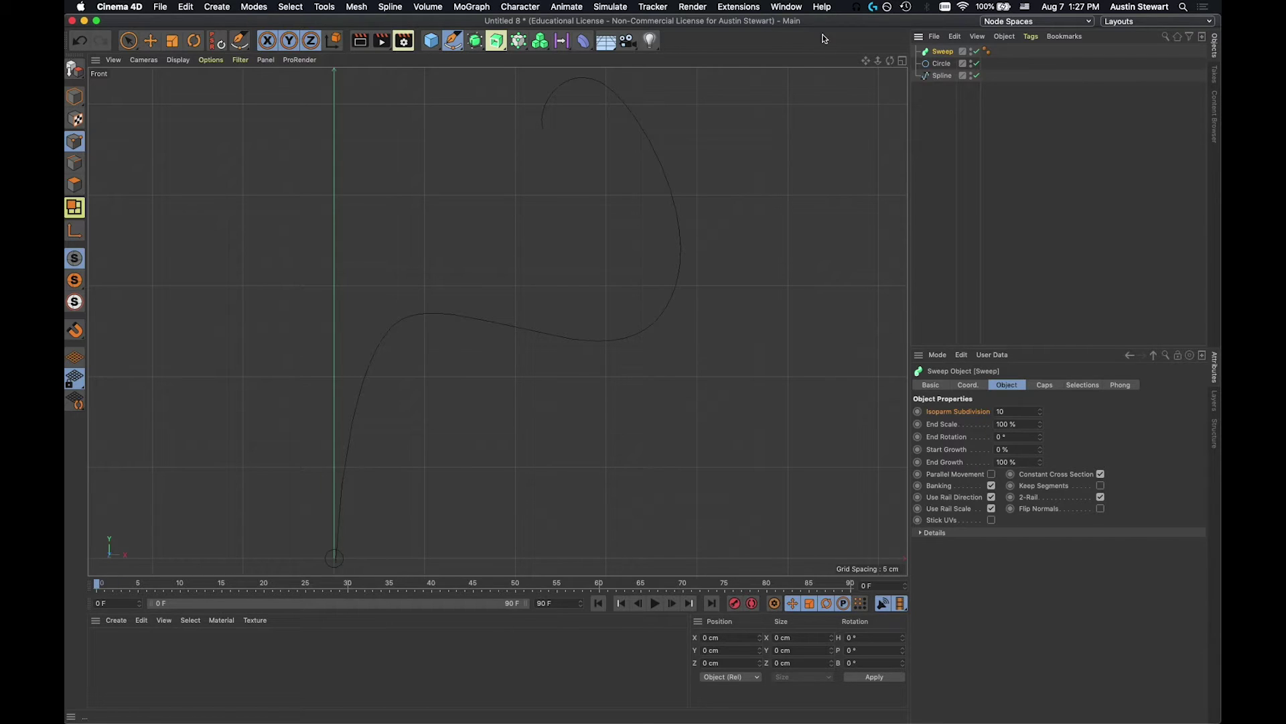
click(936, 64)
drag(936, 64, 946, 55)
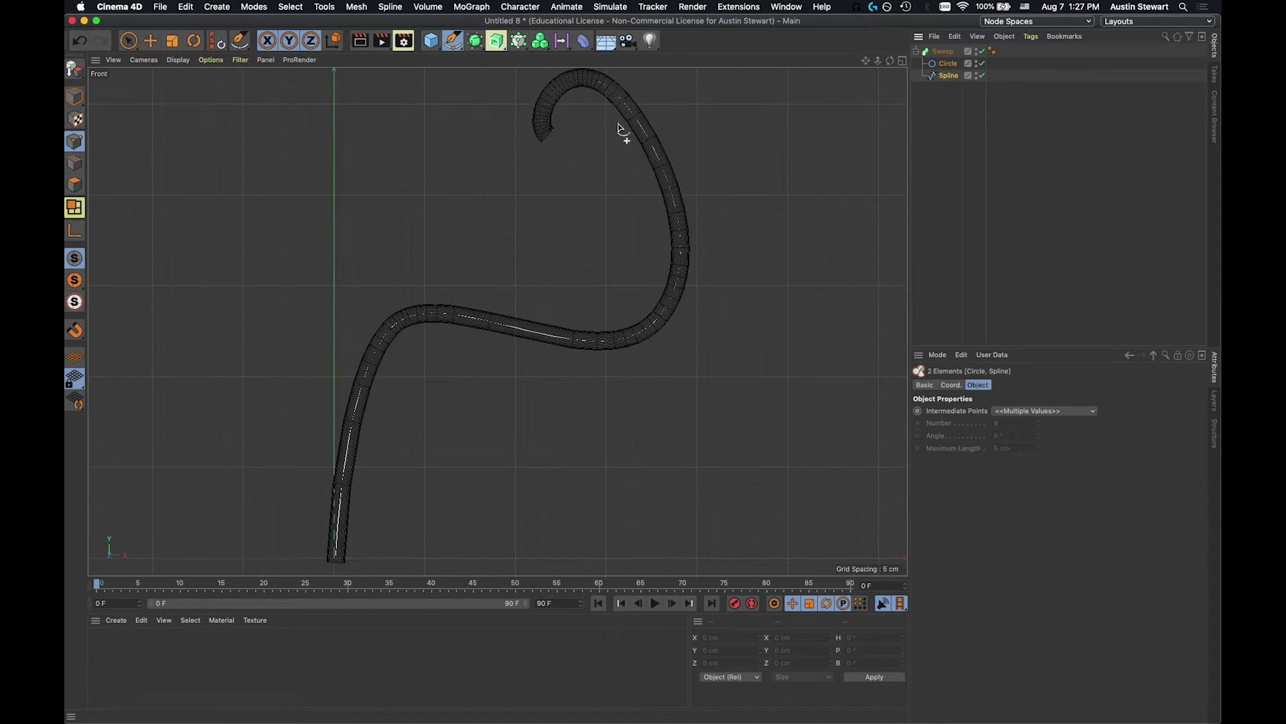
Maximize the Perspective view, then orbit and zoom in around the swept tube.
click(902, 62)
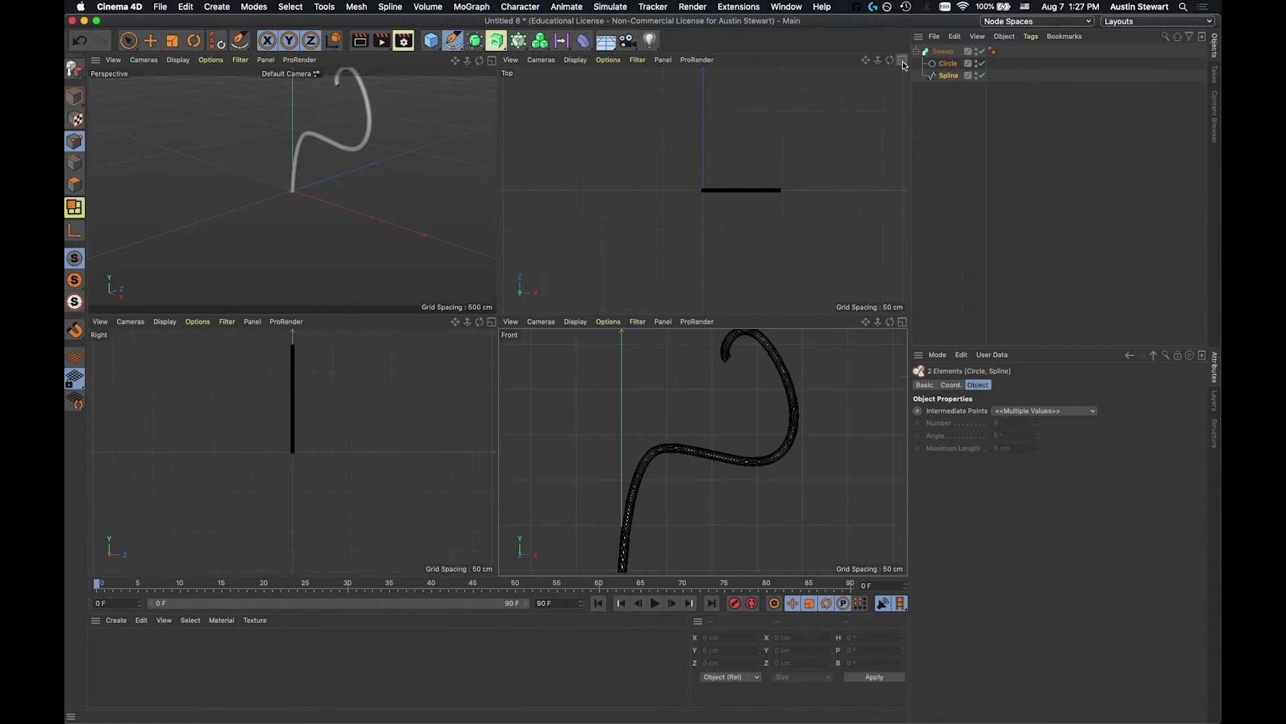
click(492, 61)
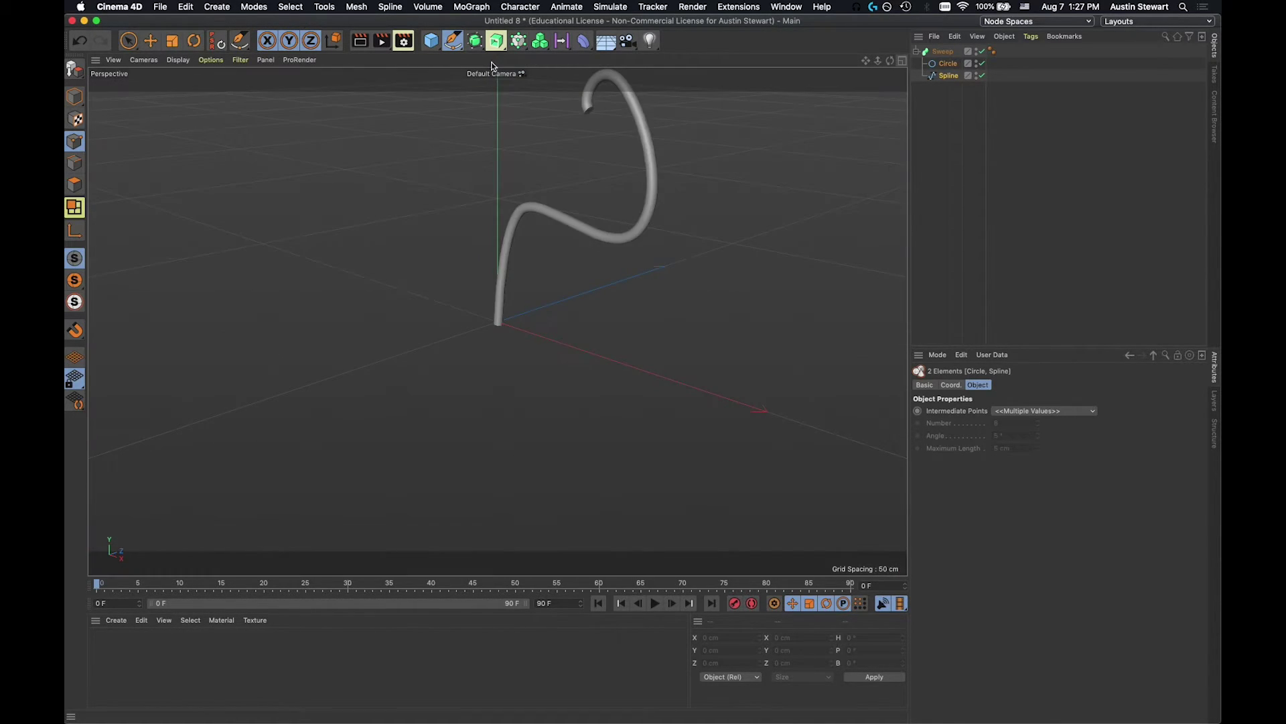
alt+drag(541, 195, 616, 218)
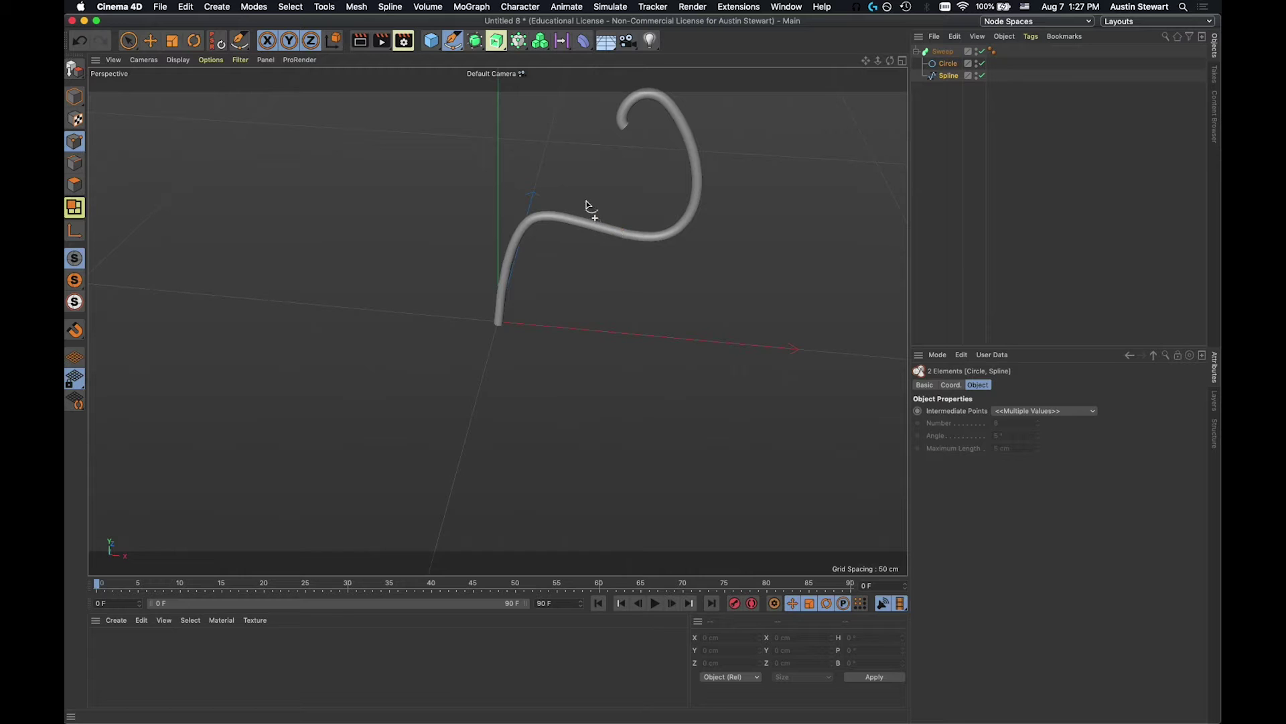
alt+drag(581, 160, 560, 195)
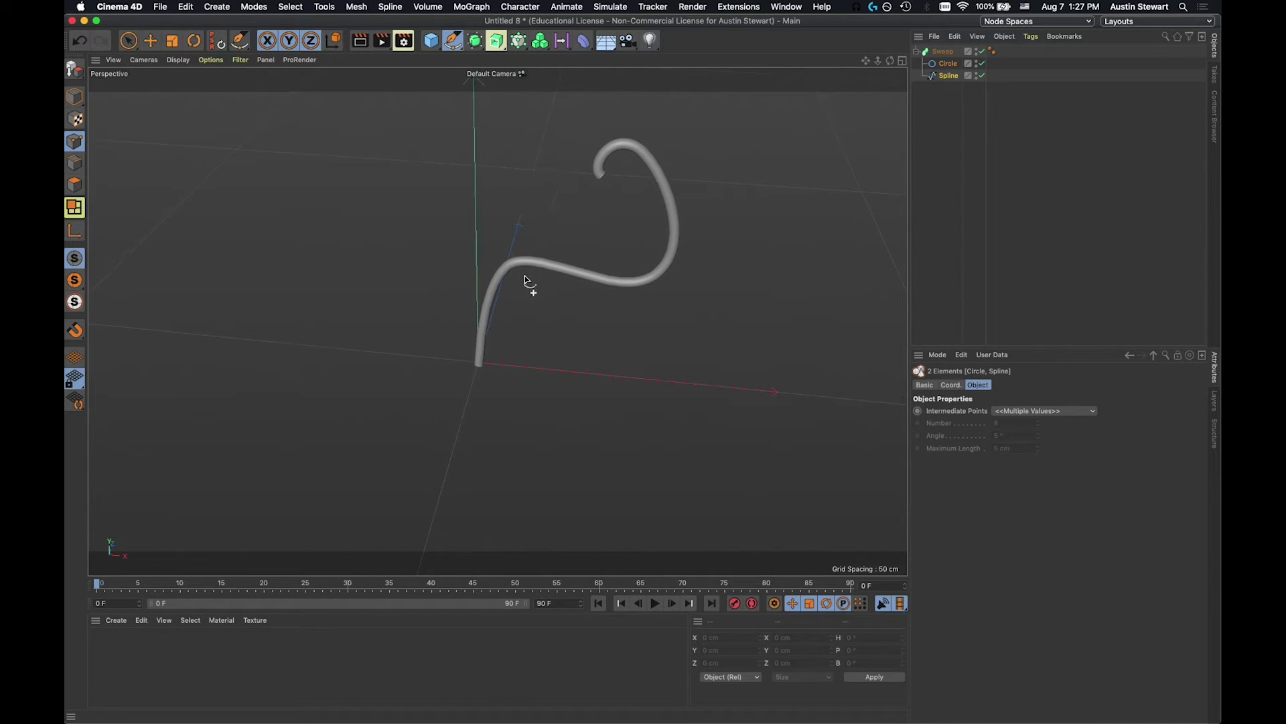
scroll(526, 280, up, 4)
mouse_move(526, 280)
alt+mouse_down()
mouse_move(451, 235)
mouse_move(592, 326)
mouse_move(584, 290)
mouse_move(518, 261)
mouse_move(544, 264)
alt+mouse_up()
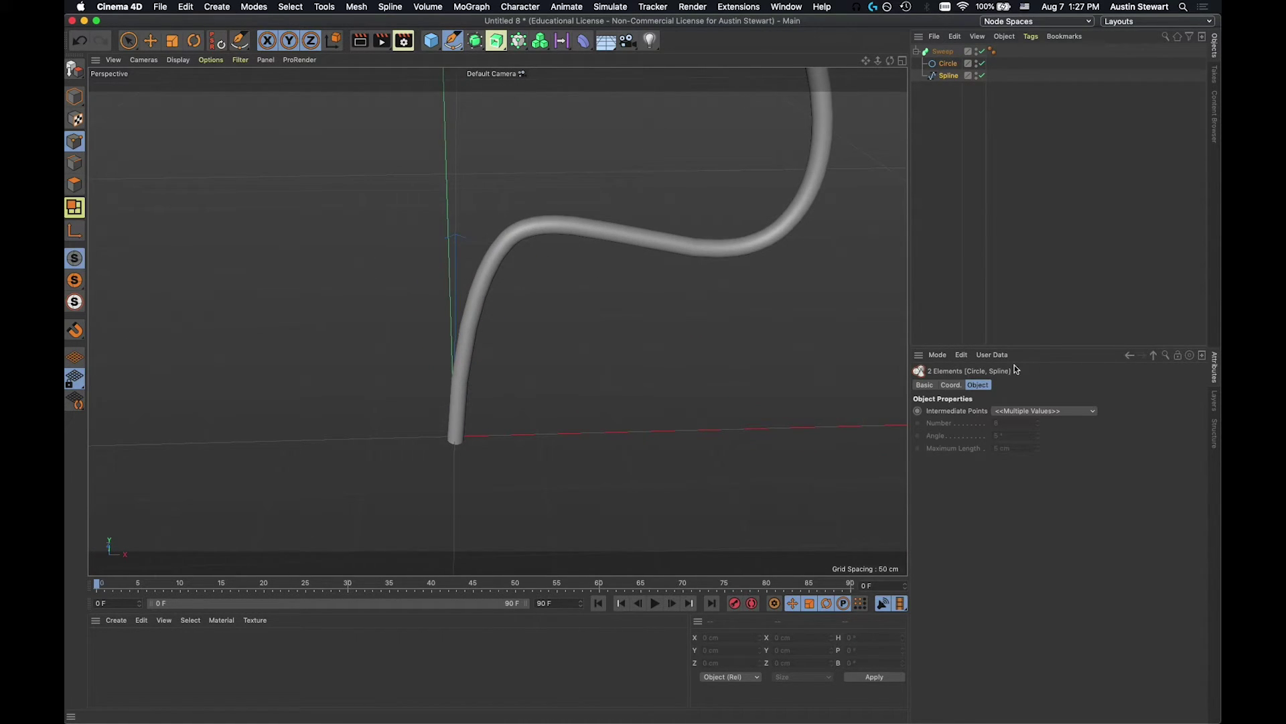
Try the Circle's plane at ZY, then XZ, orbiting to inspect the flattened sweep.
click(948, 64)
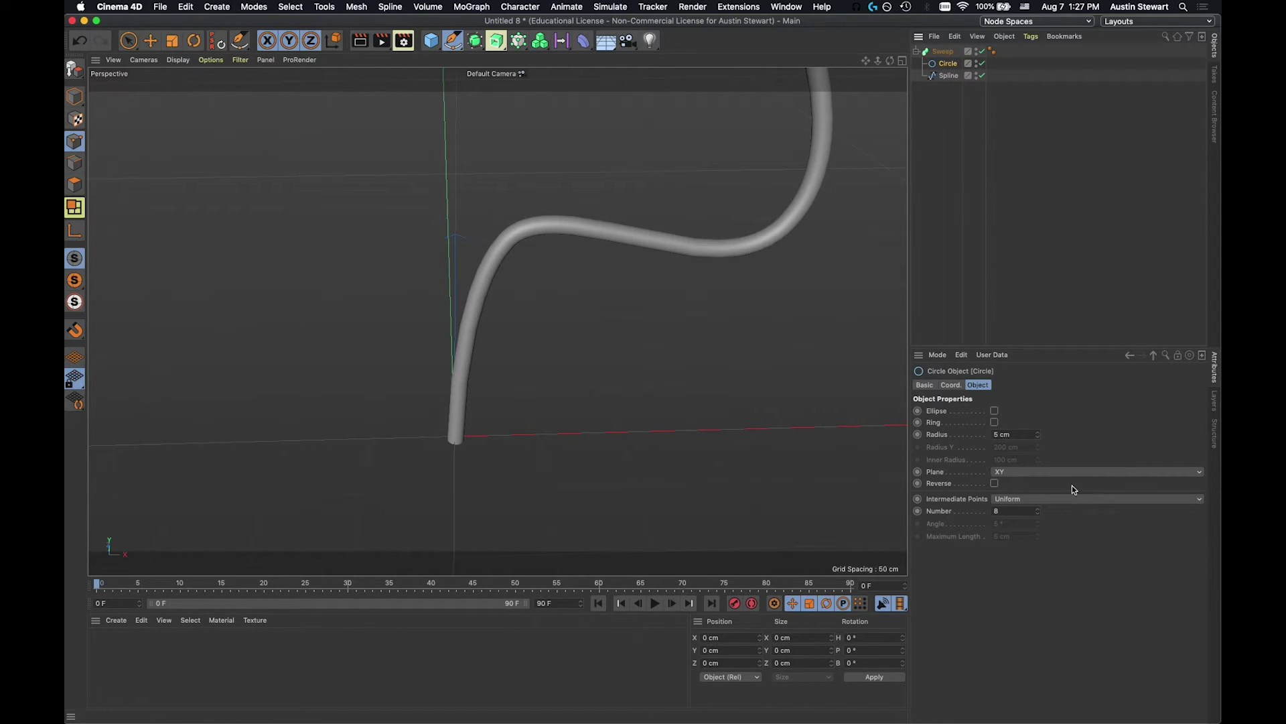
click(1060, 470)
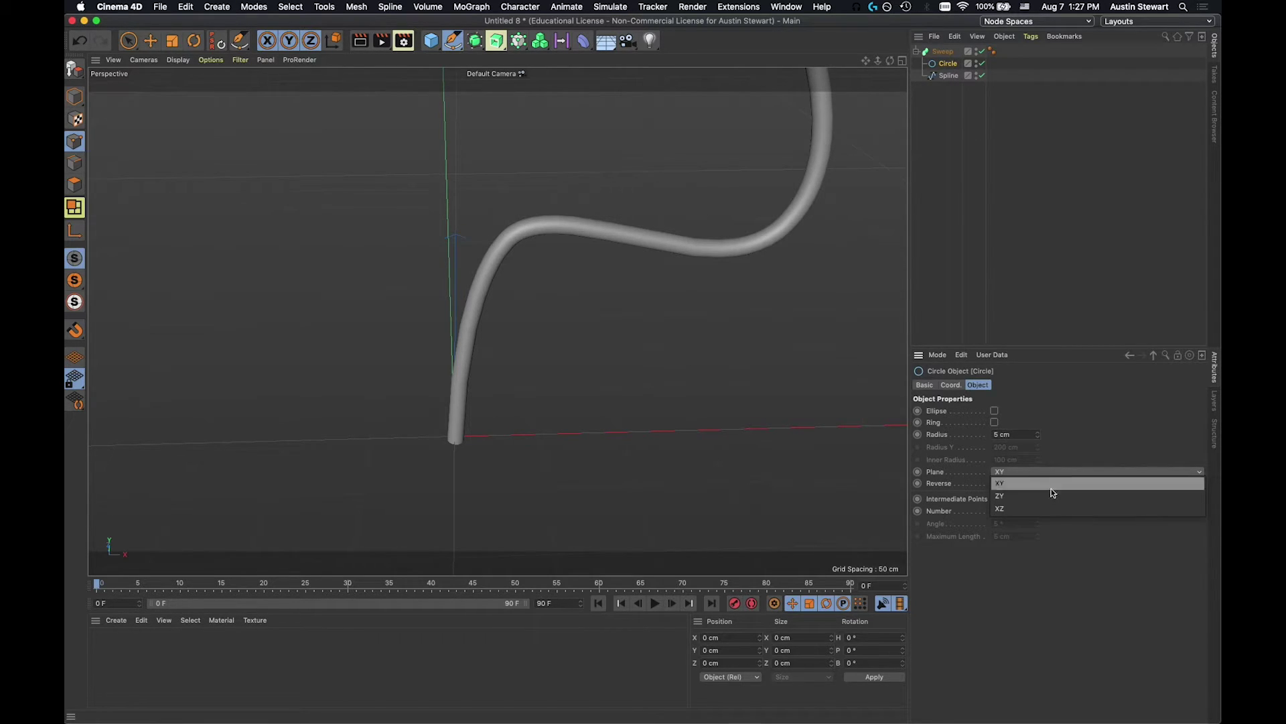
click(1051, 496)
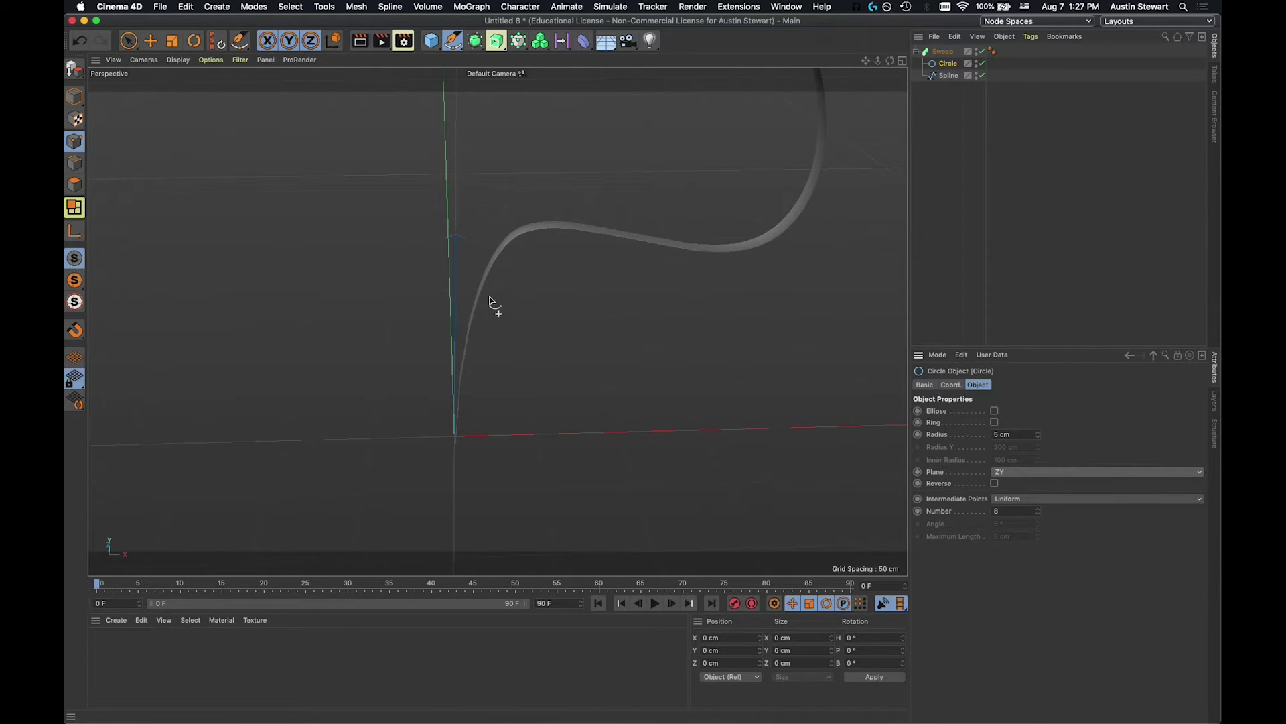
alt+drag(489, 303, 643, 275)
click(1033, 472)
click(1019, 506)
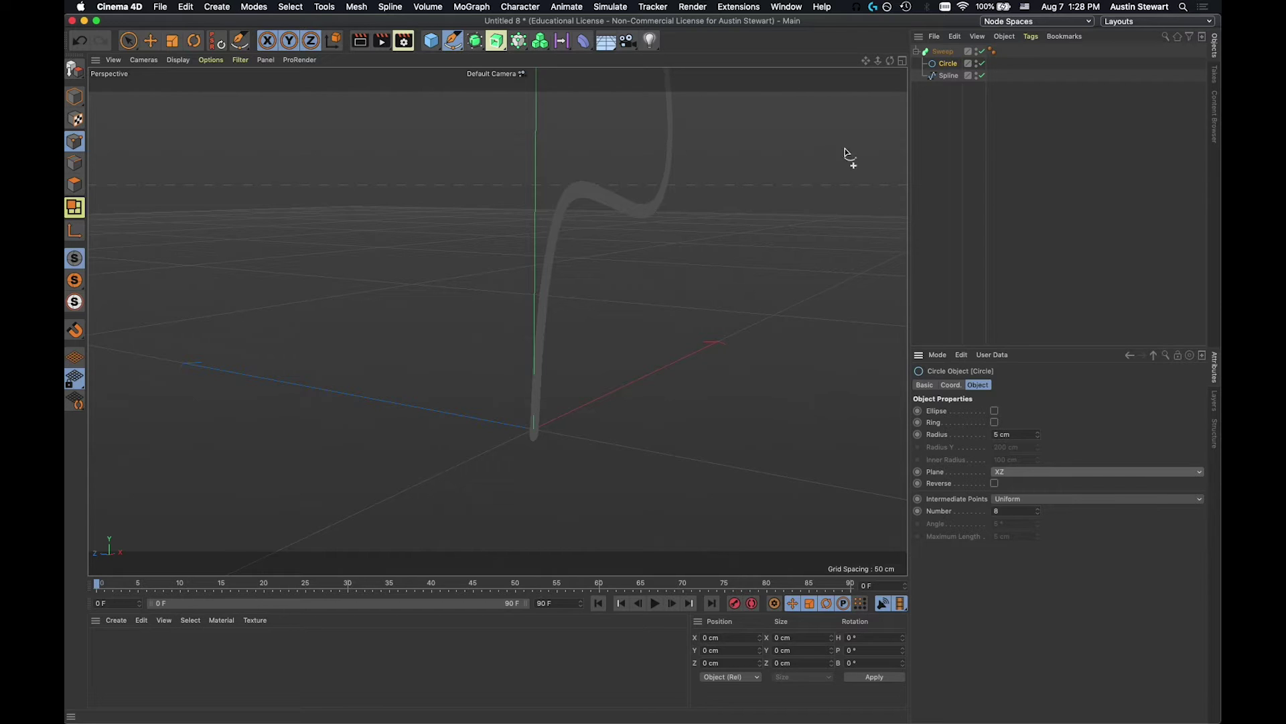
alt+drag(642, 337, 586, 354)
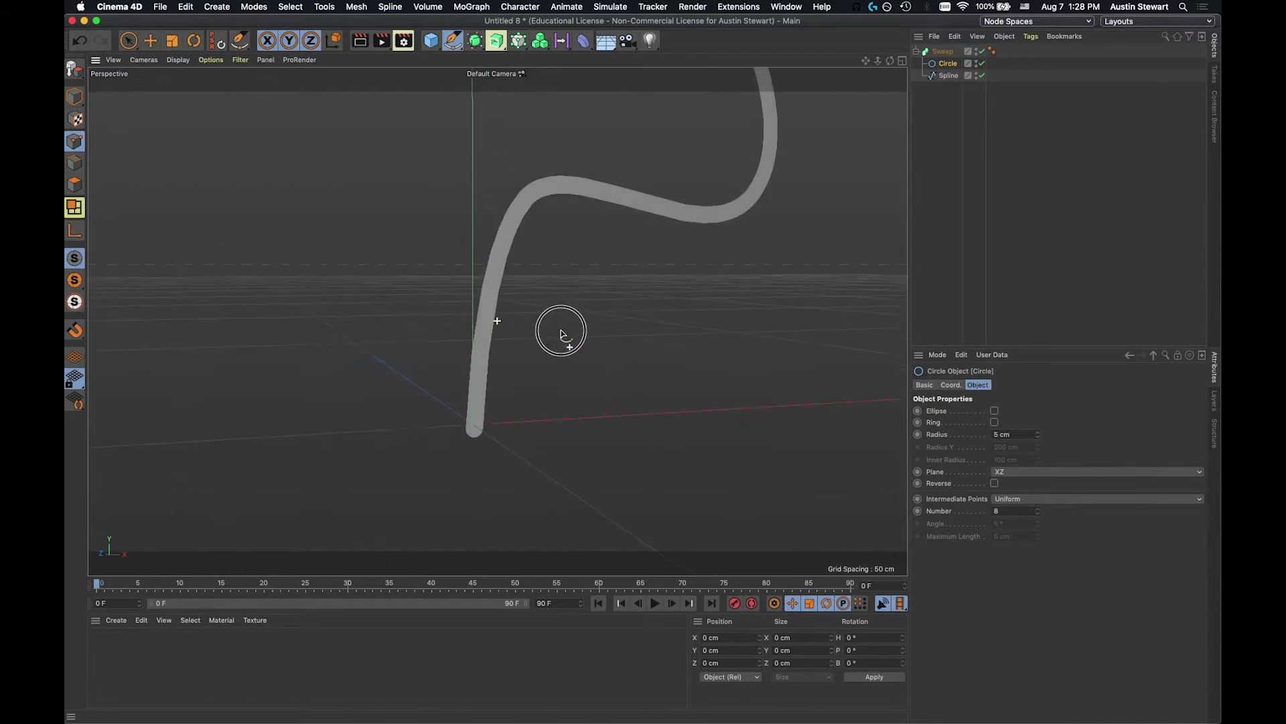
alt+drag(559, 331, 585, 344)
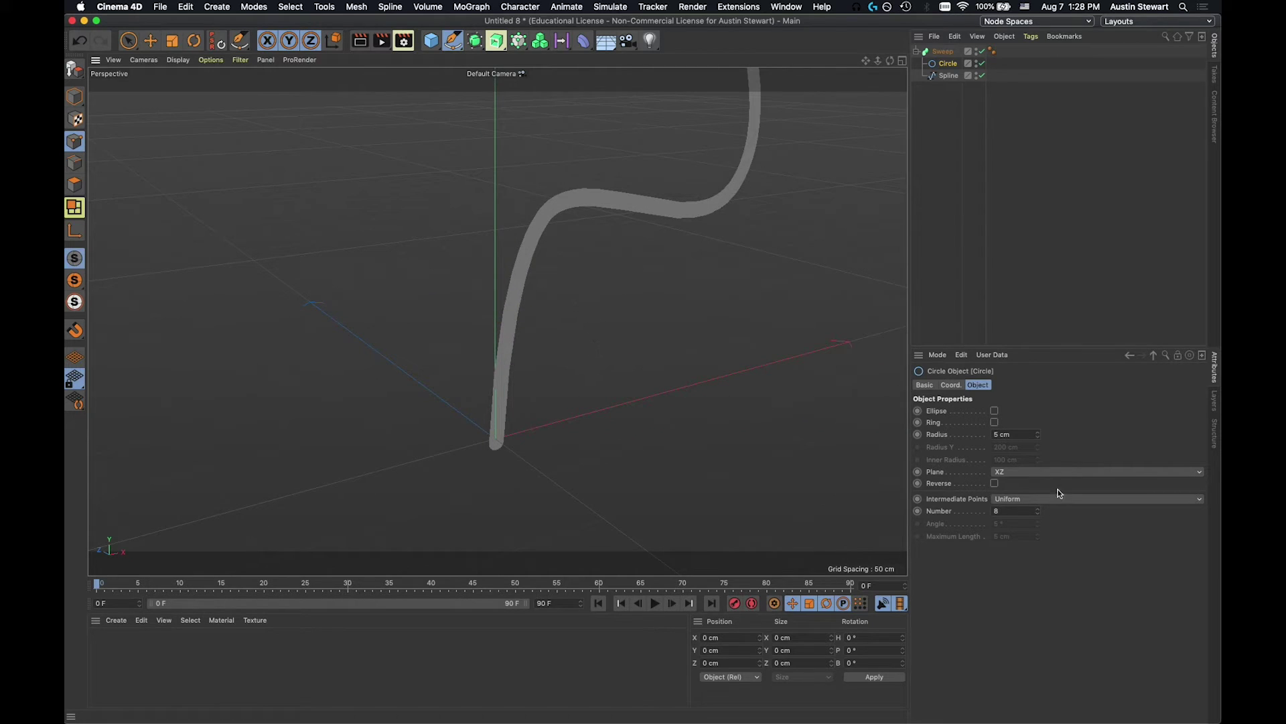
Set the Circle's plane to XY and orbit to see the tentacle's full curl.
click(1044, 472)
click(1042, 480)
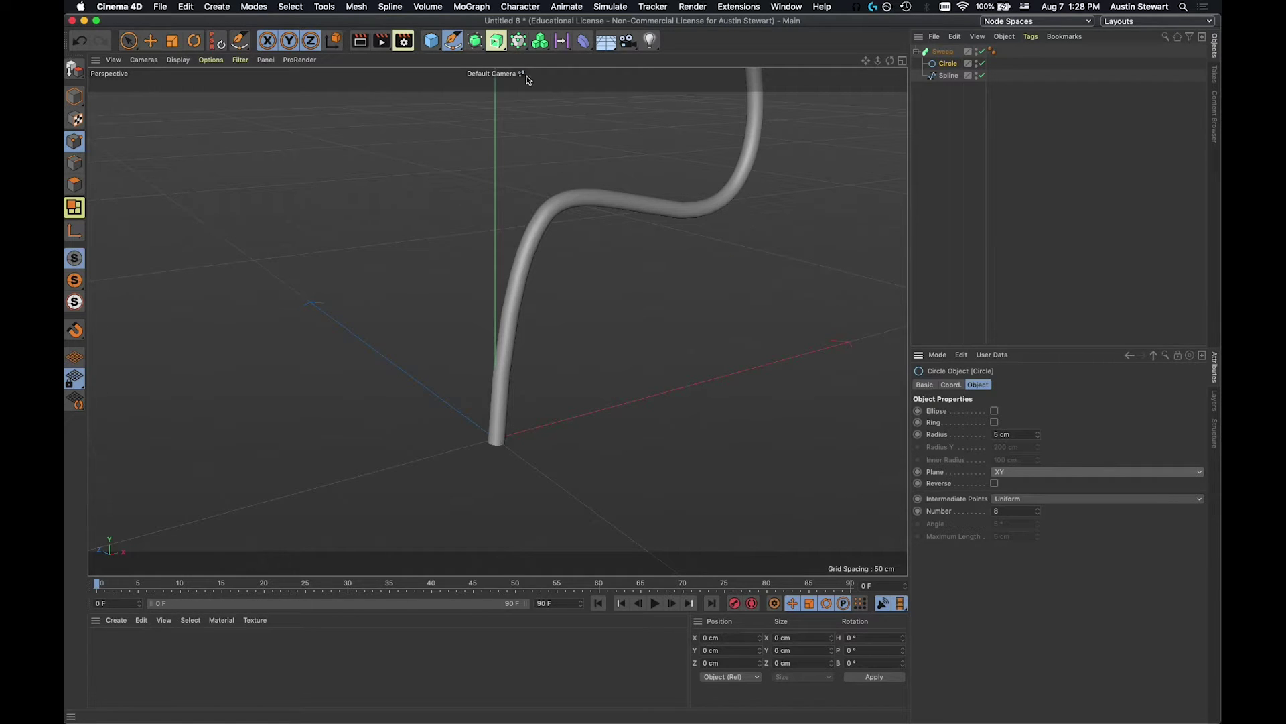
scroll(555, 138, down, 2)
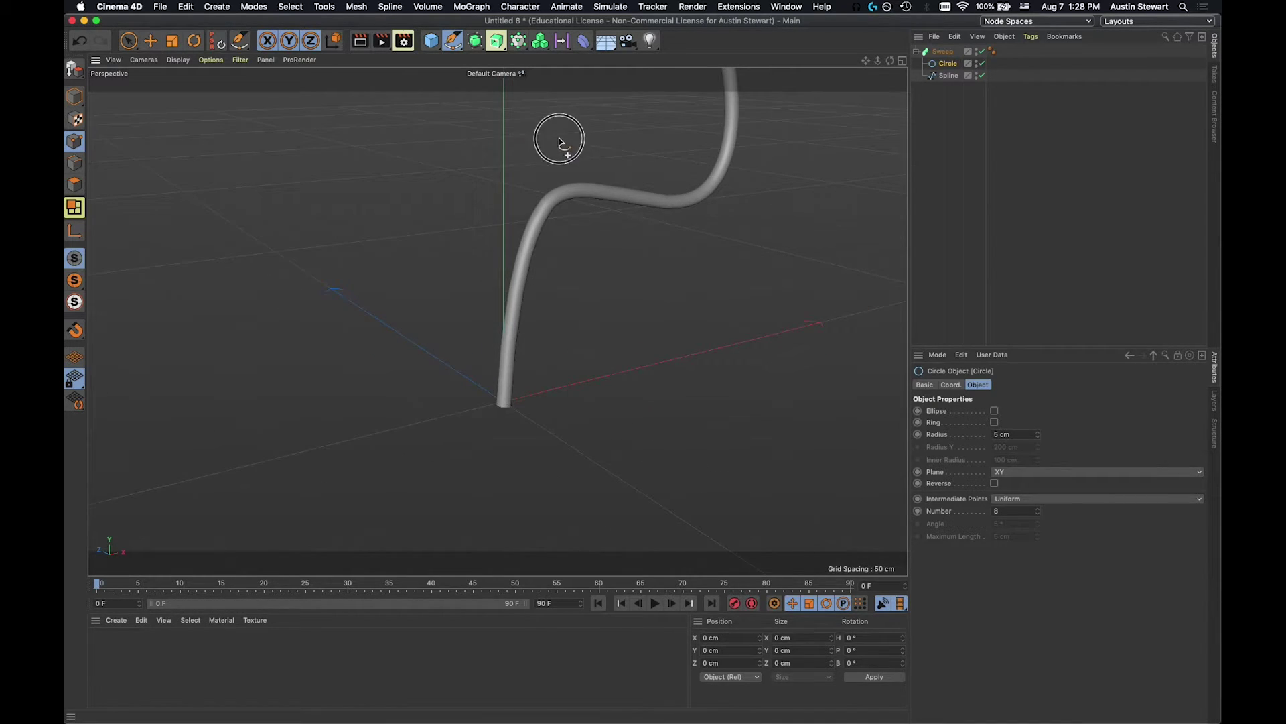
alt+drag(559, 142, 574, 252)
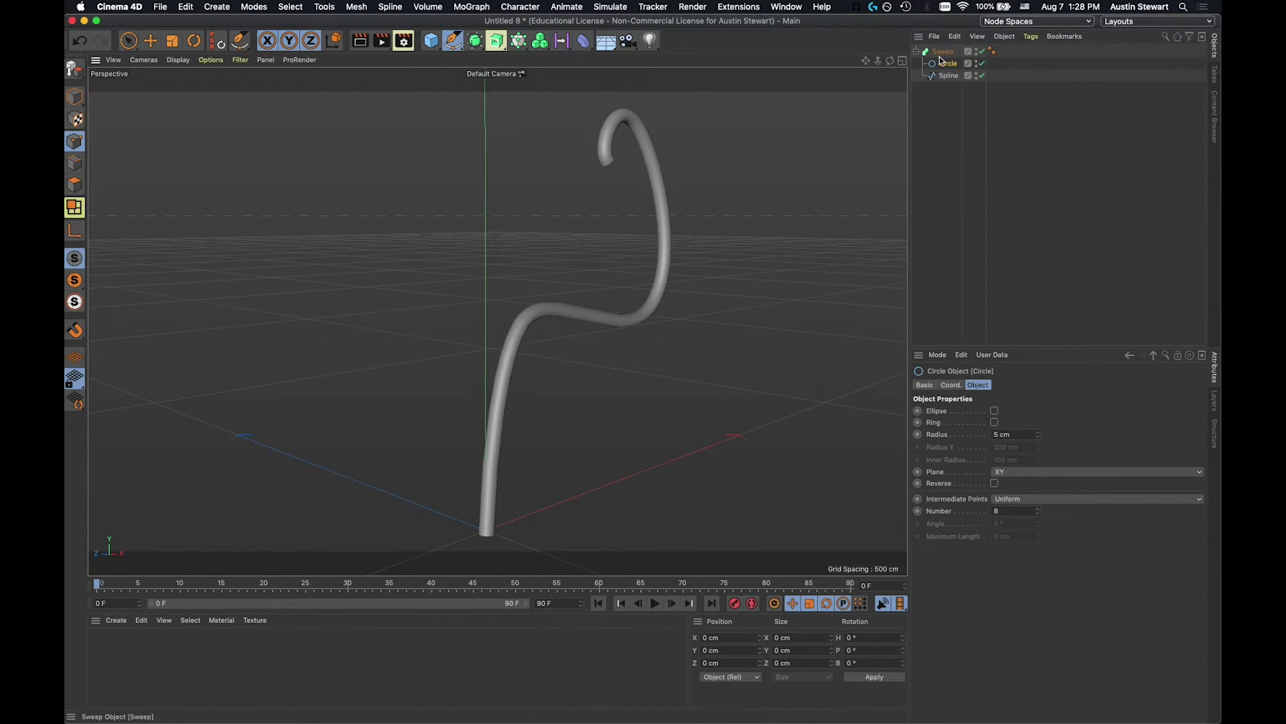
Set the Sweep's End Scale to 7 %, test Start/End Growth, and expand the Details section.
click(940, 52)
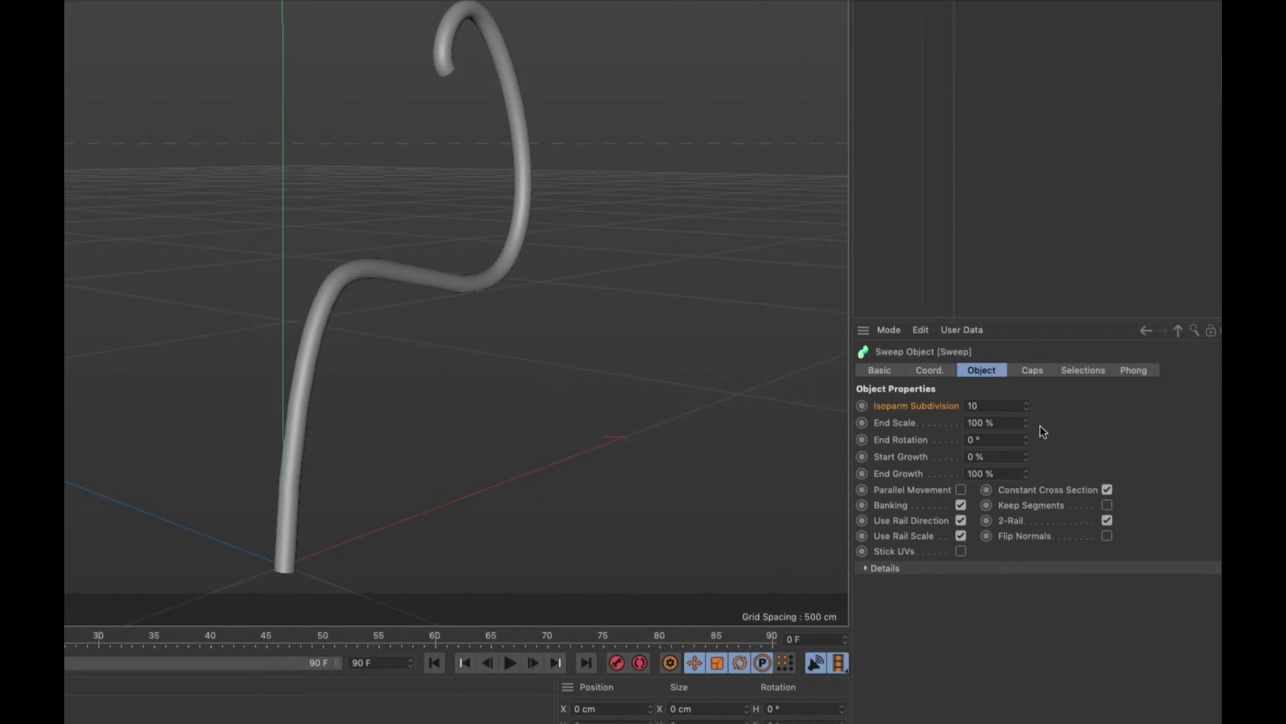
drag(1028, 421, 1028, 483)
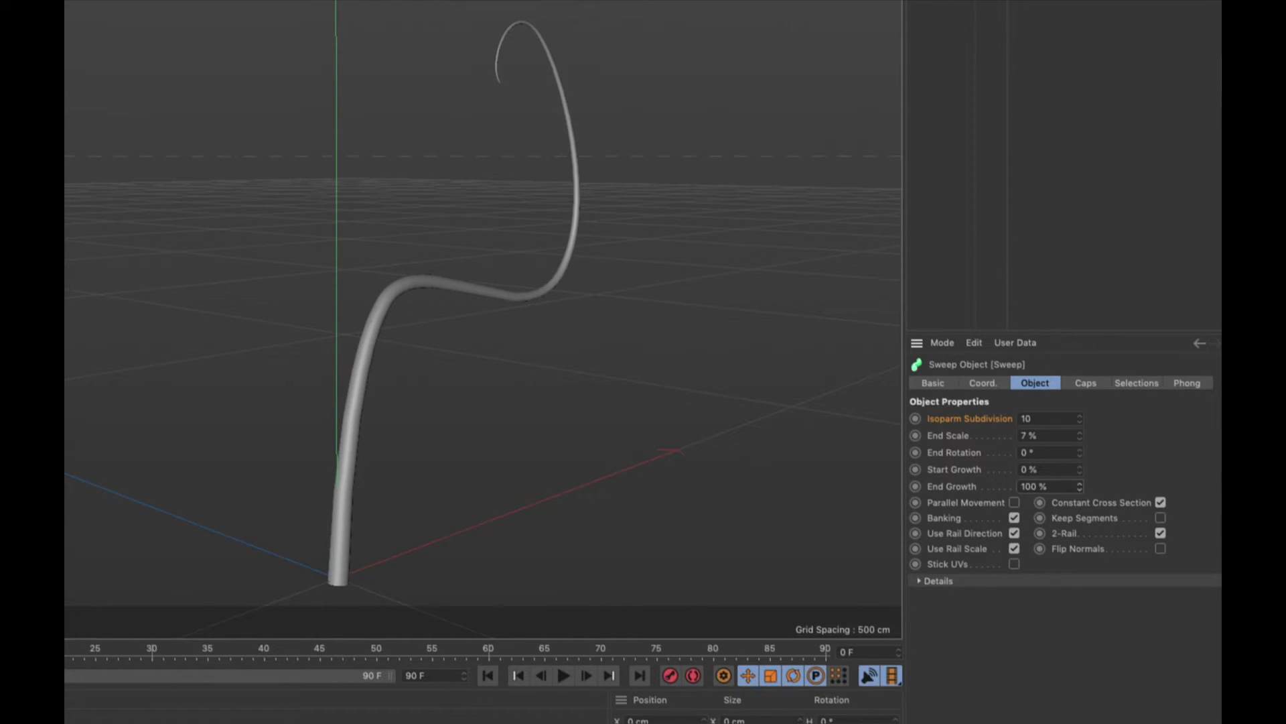
mouse_move(1079, 485)
mouse_down()
mouse_move(1023, 485)
mouse_move(1079, 486)
mouse_up()
mouse_move(1080, 469)
mouse_down()
mouse_move(1079, 432)
mouse_move(1079, 469)
mouse_up()
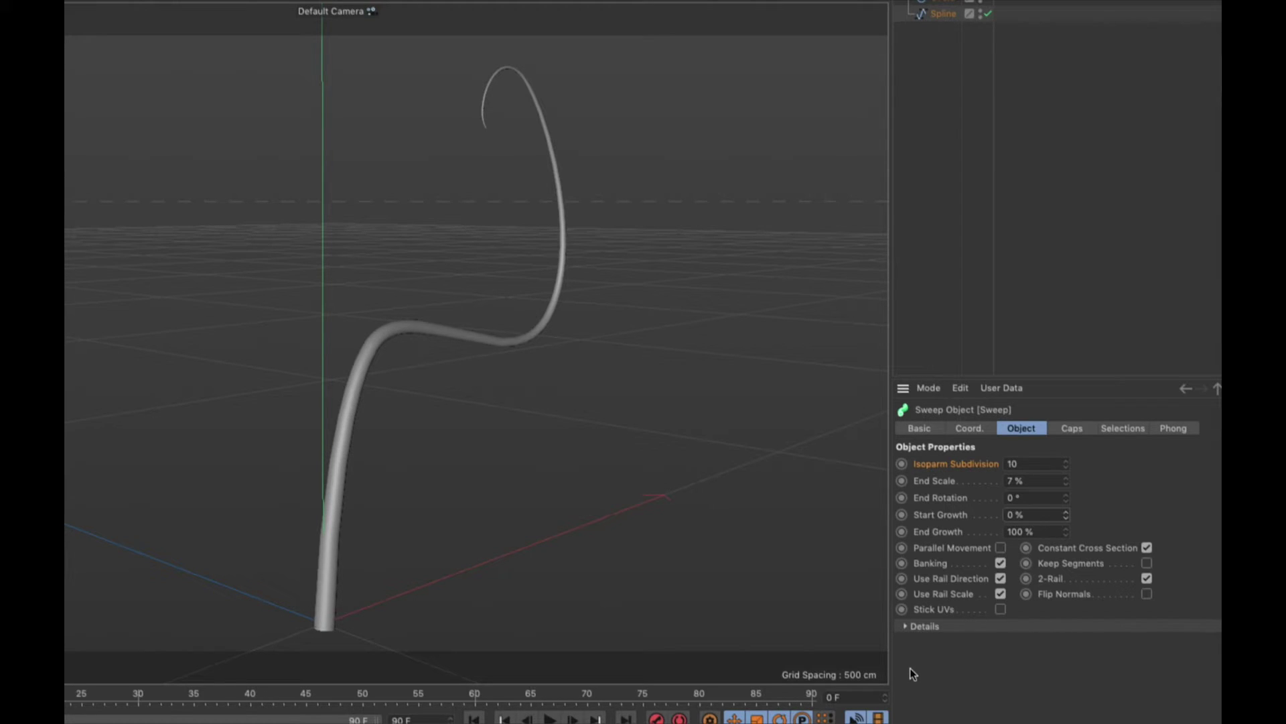
click(904, 627)
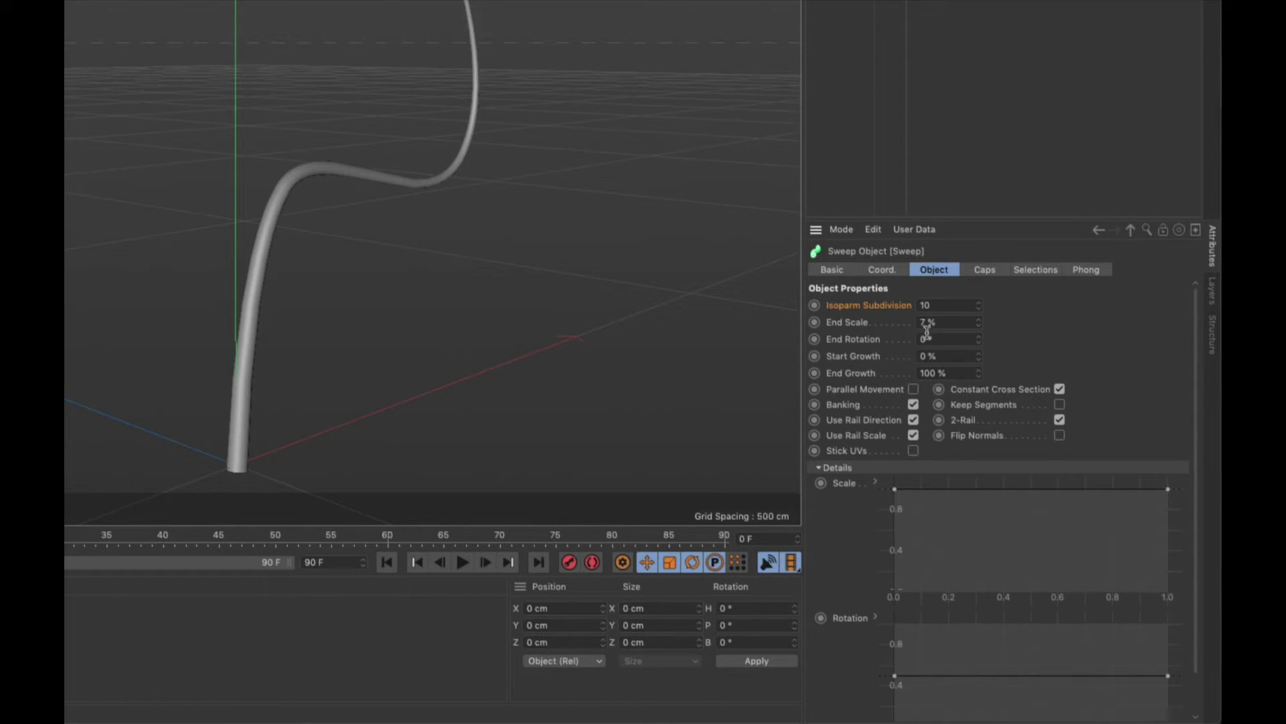
Change the Sweep's End Scale from 7 % back to 100 %.
key(Return)
key(Return)
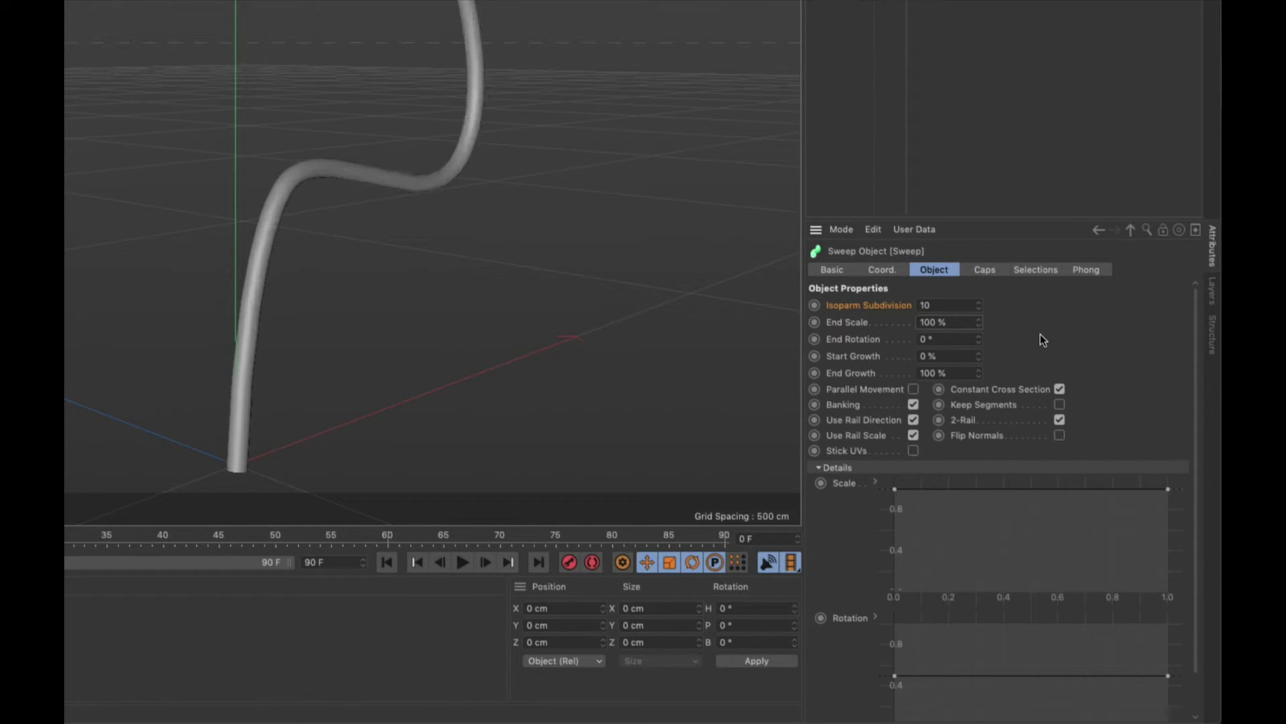
Lower the Details Scale curve's end to about 0.1 and bend it into a convex falloff.
click(1168, 489)
drag(1168, 491, 1169, 594)
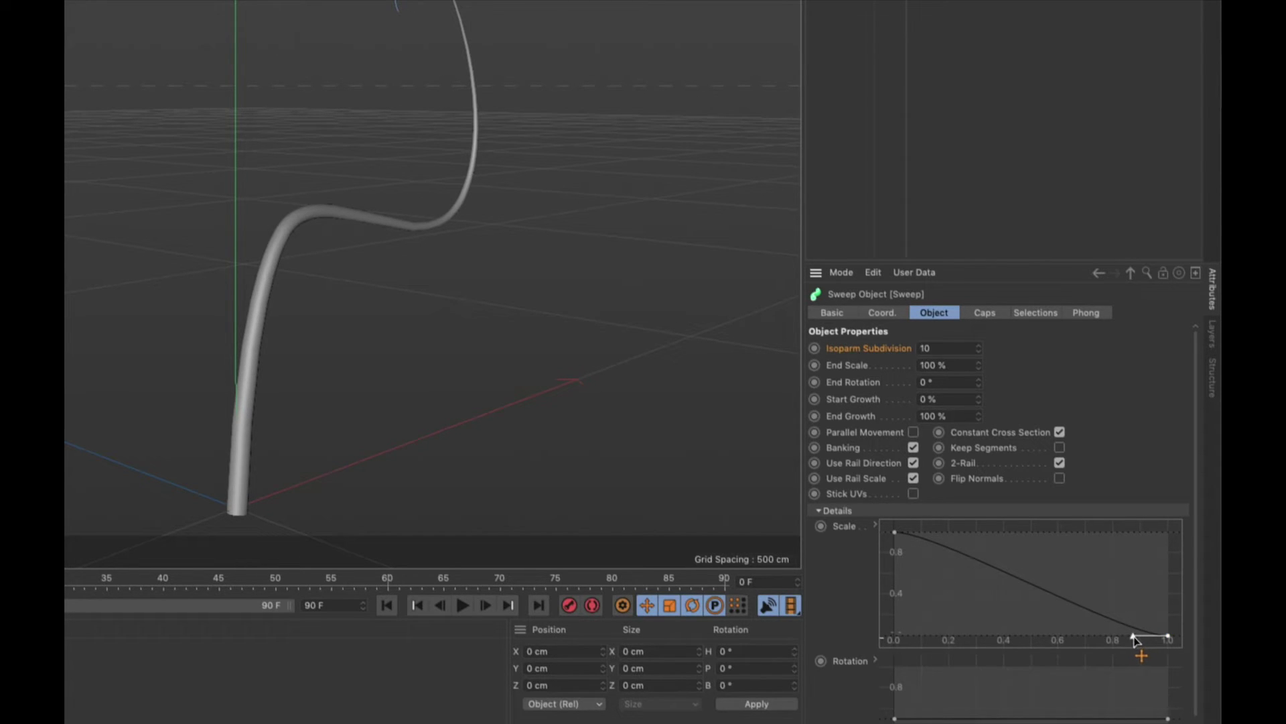
drag(1132, 637, 970, 624)
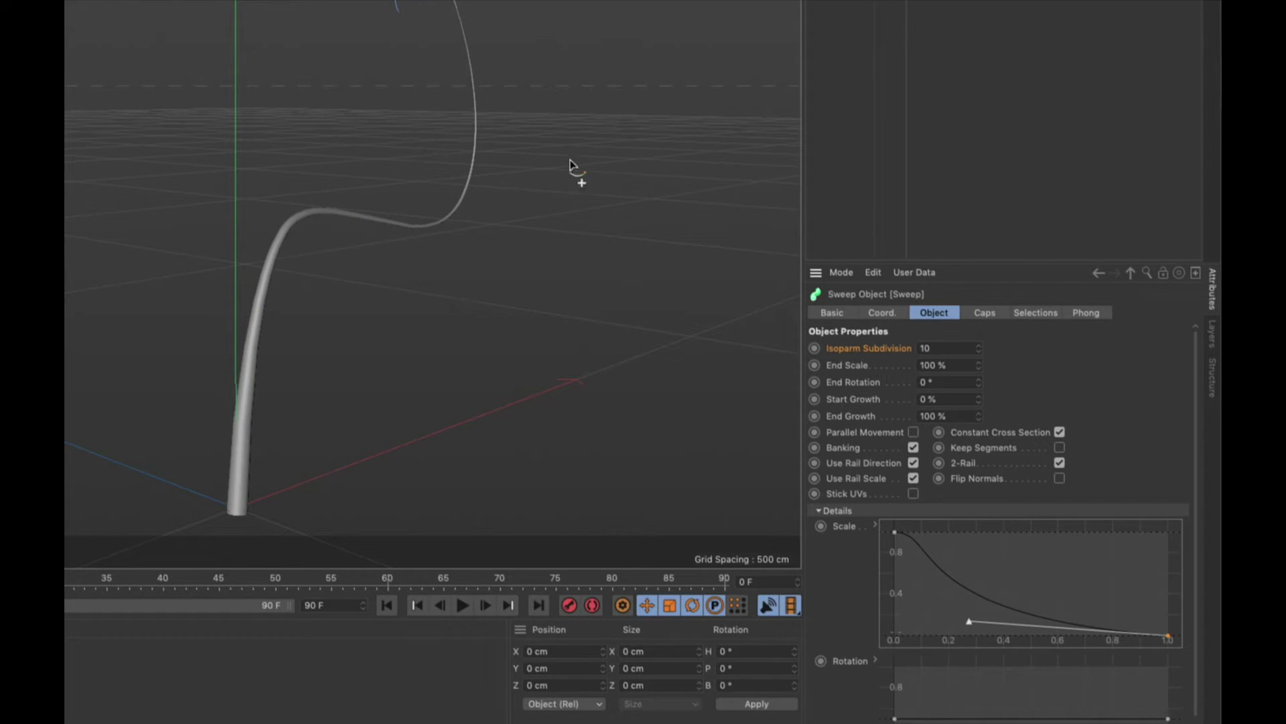
drag(969, 624, 1137, 564)
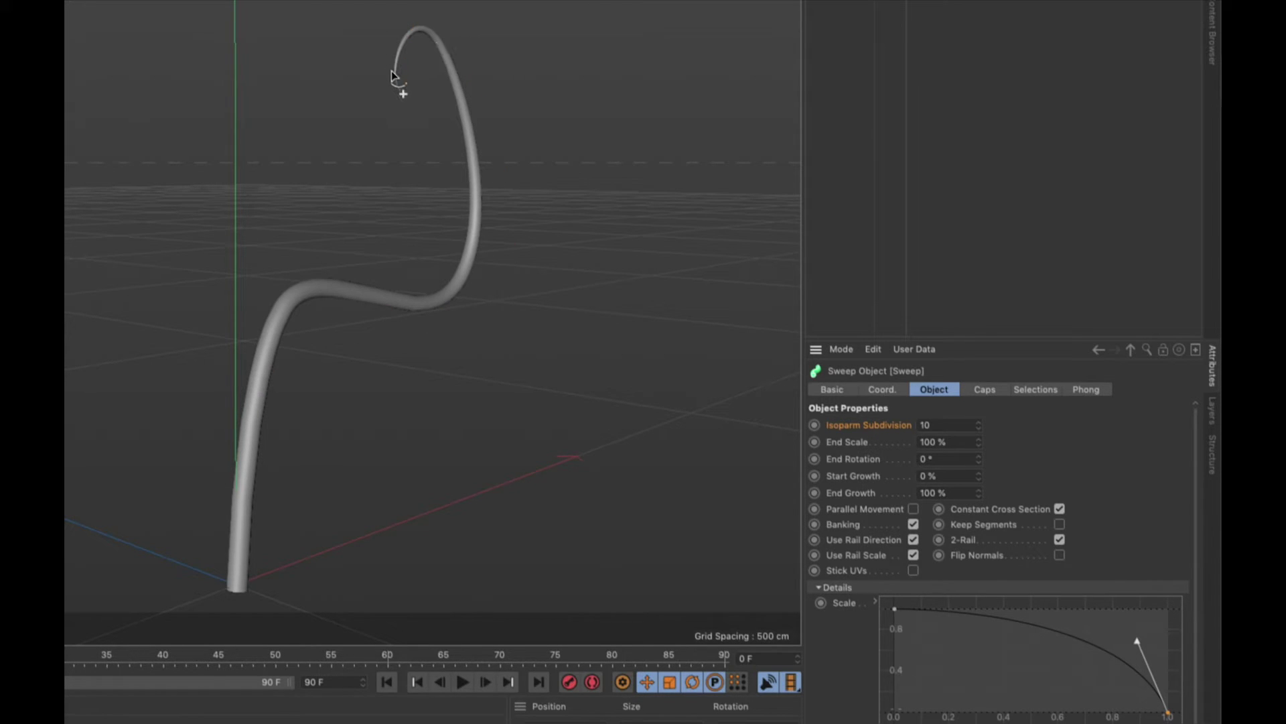
drag(1166, 716, 1170, 704)
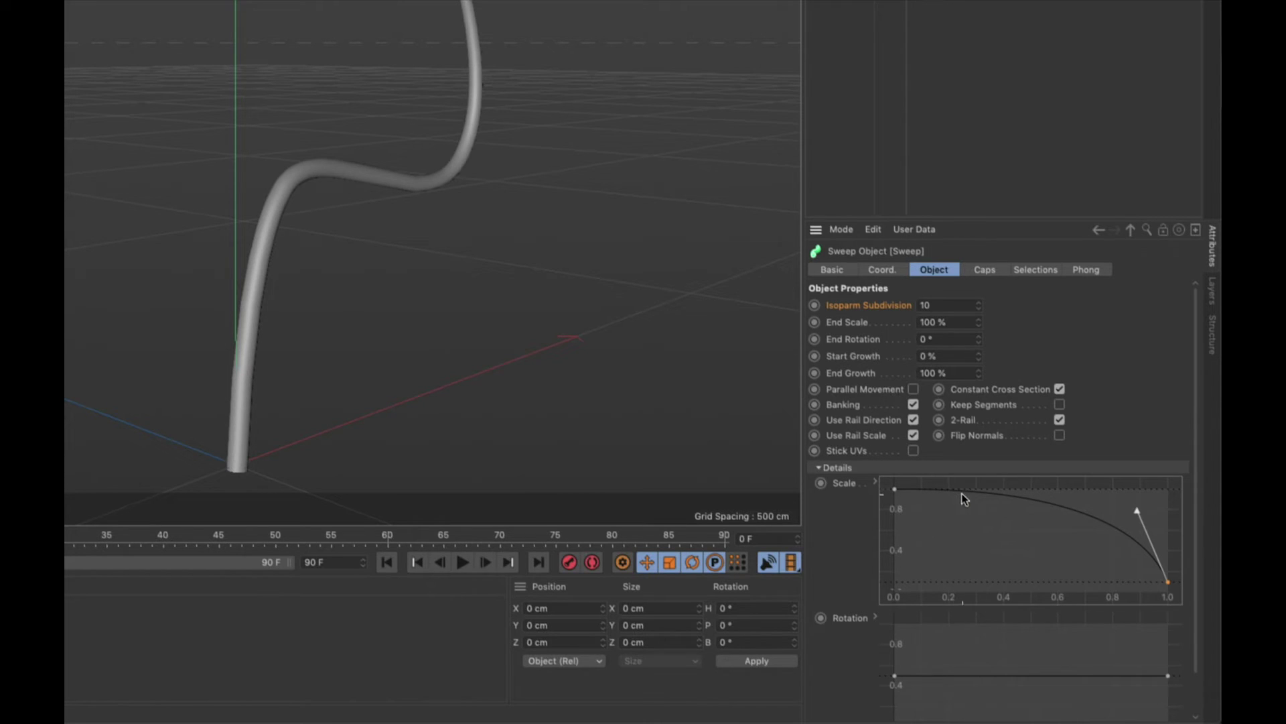
ctrl+click(967, 494)
drag(968, 495, 1017, 495)
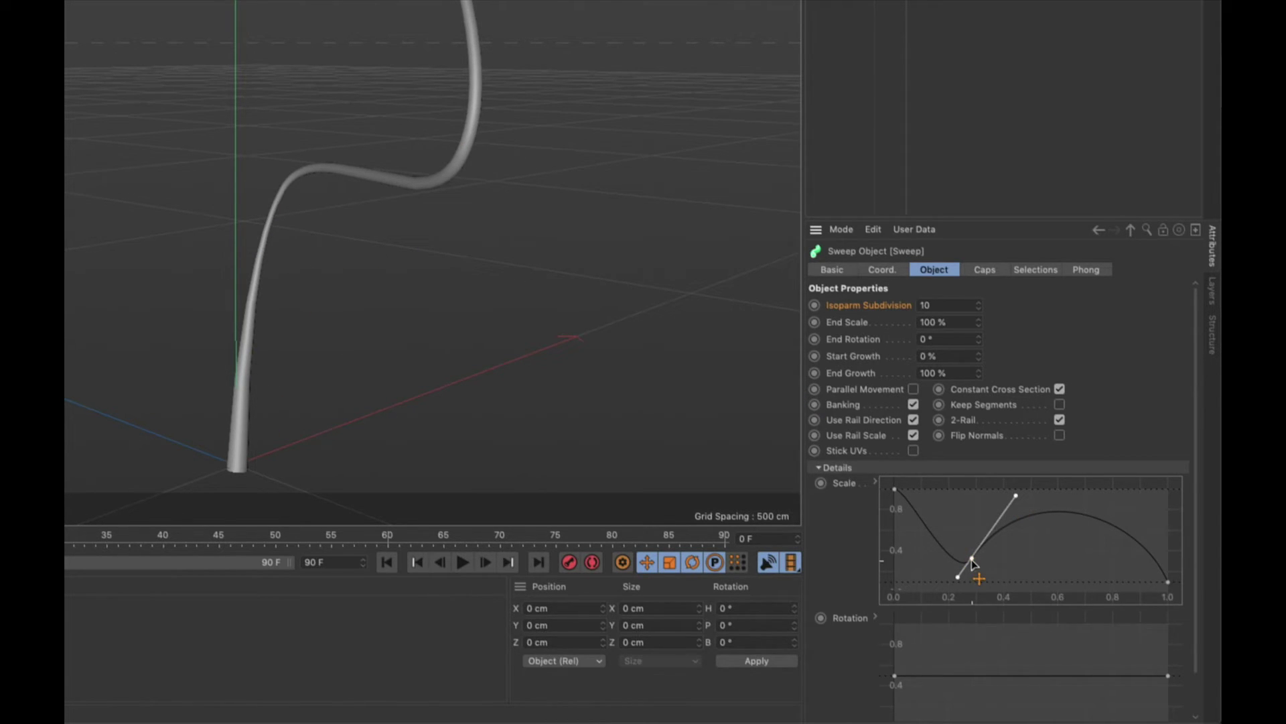
key(Delete)
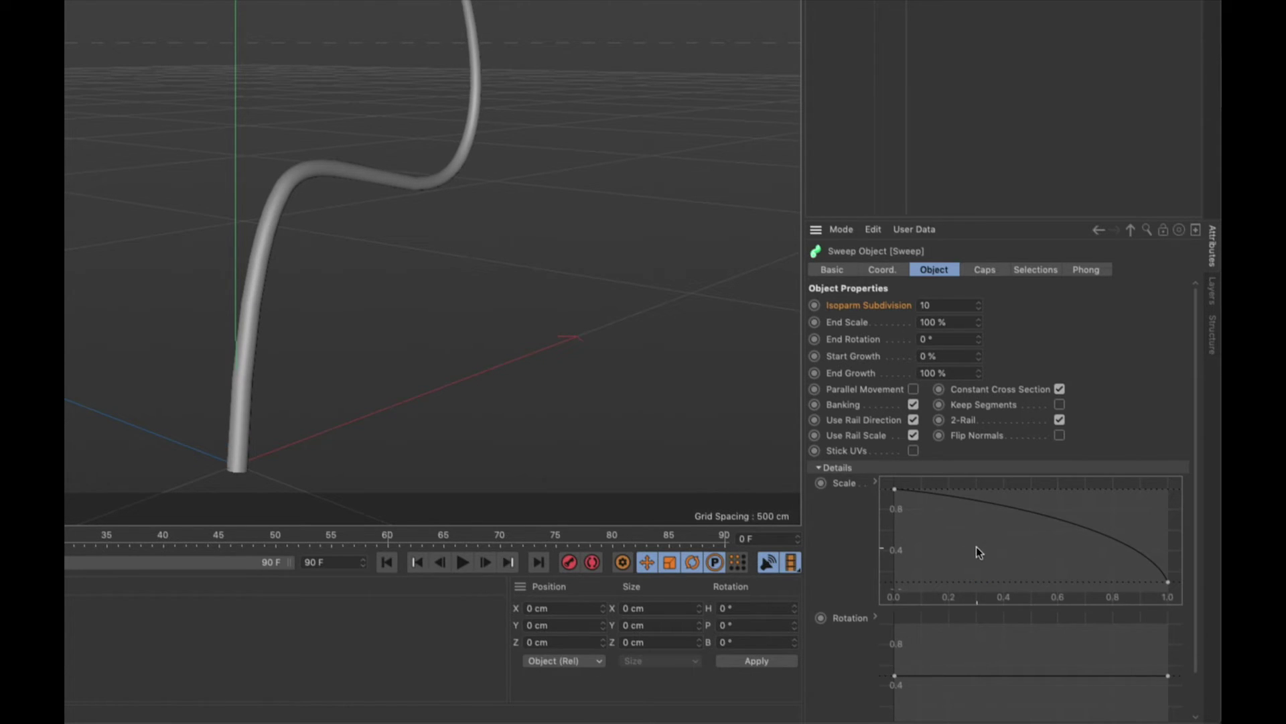
click(824, 467)
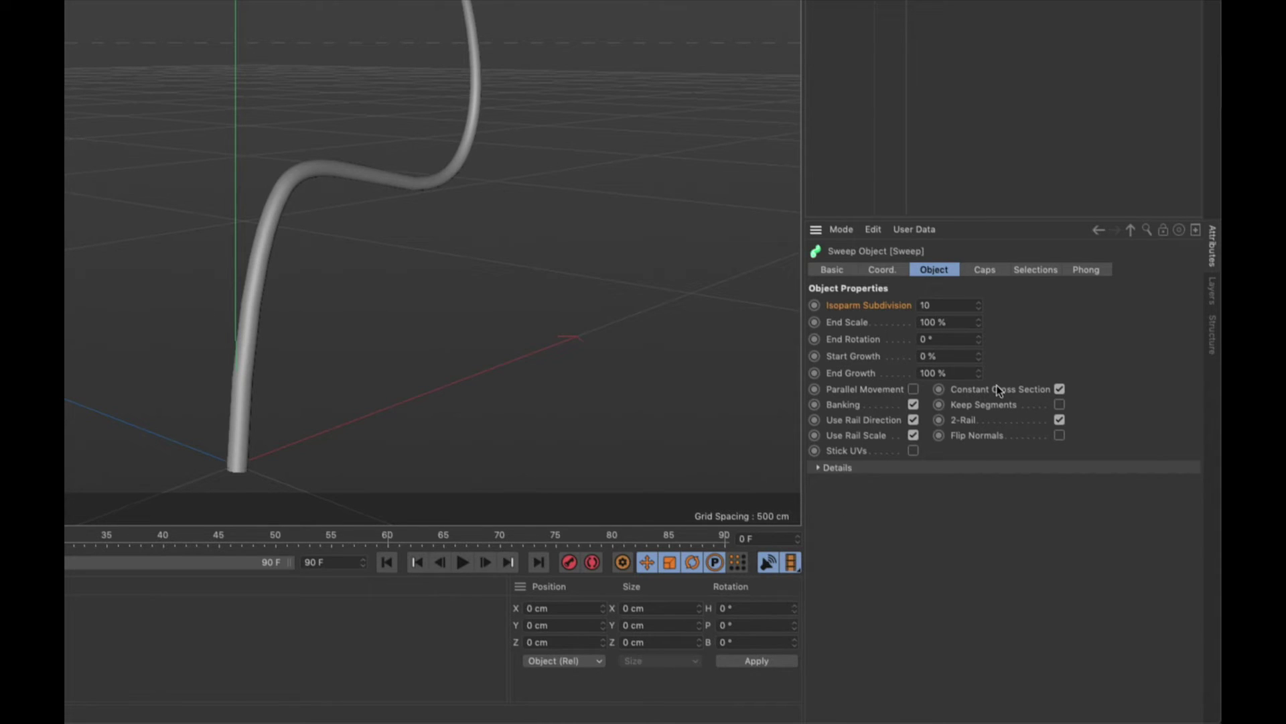
Reopen the Details curve settings and orbit to view the tentacle's S-curve from the side.
click(816, 468)
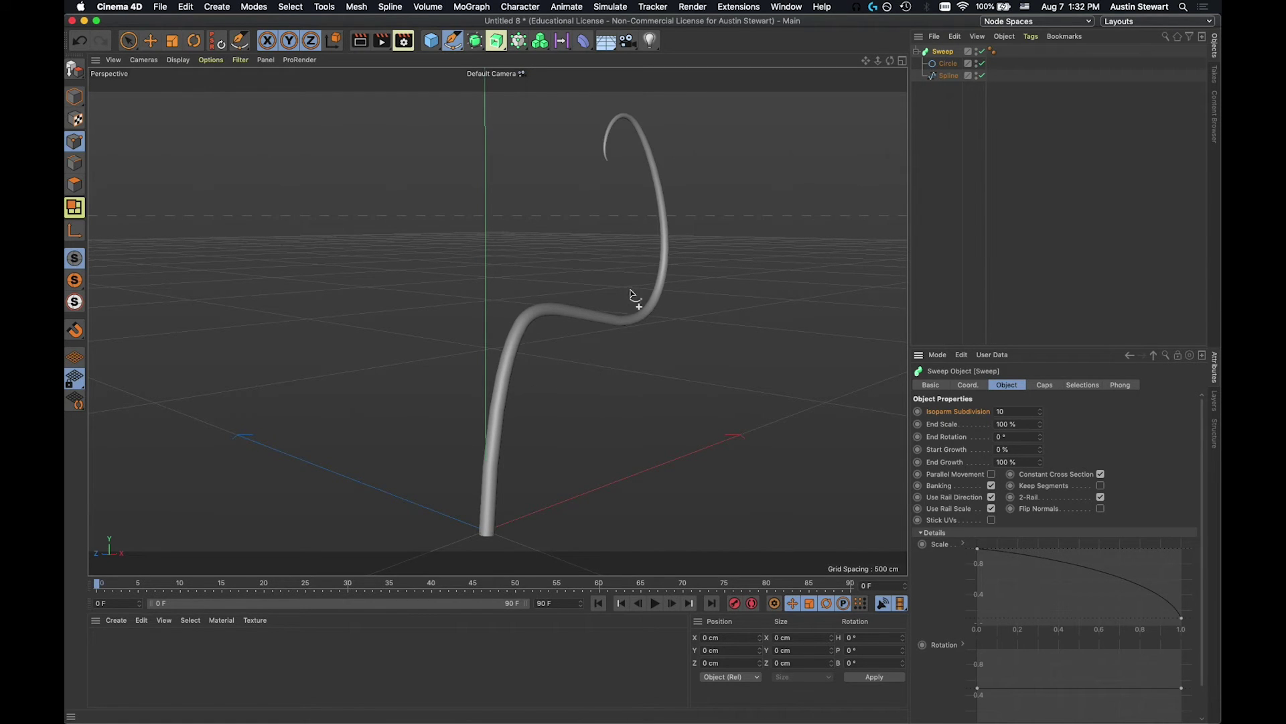
alt+drag(527, 333, 605, 349)
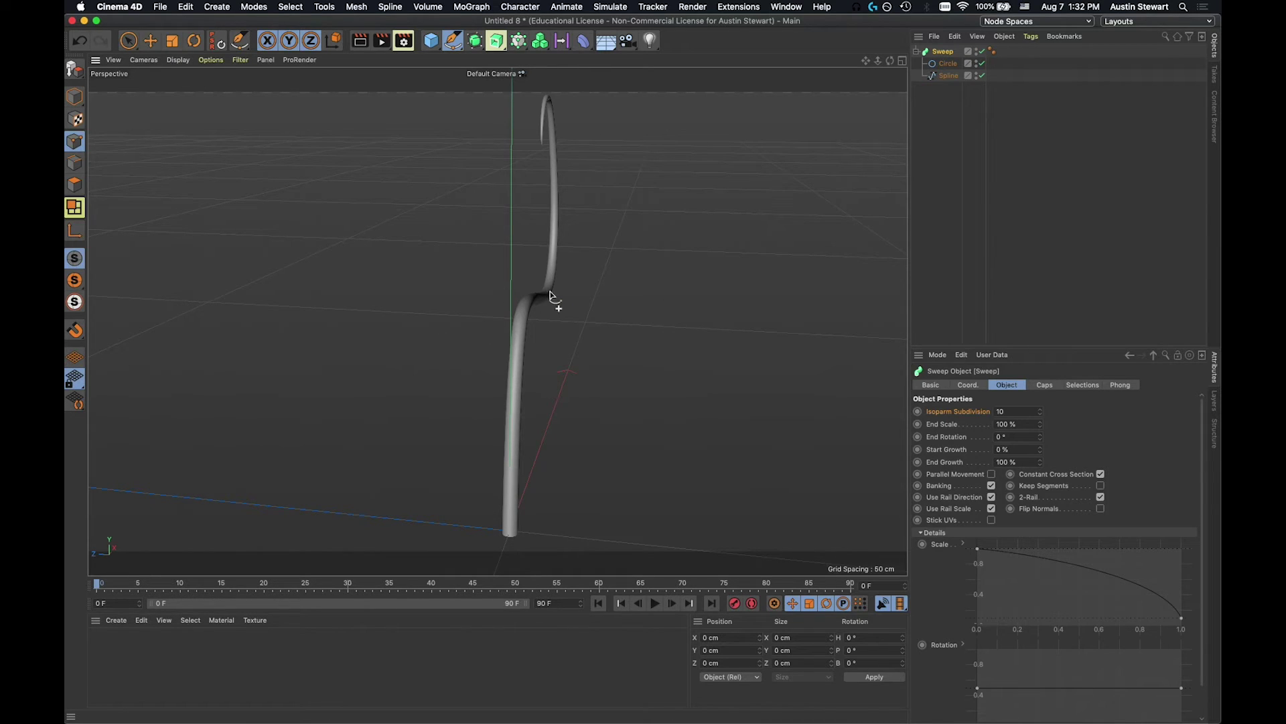
alt+drag(787, 247, 784, 273)
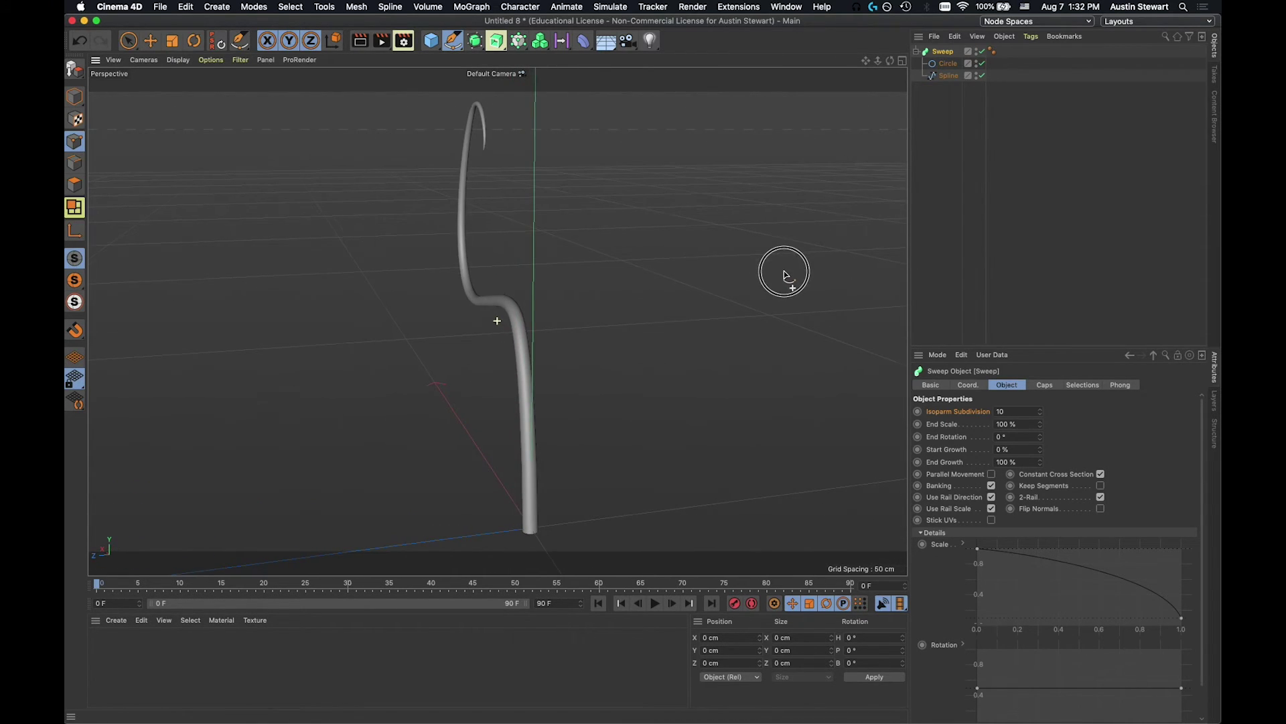
Disable the Sweep and move four spline points along the depth axis.
click(982, 53)
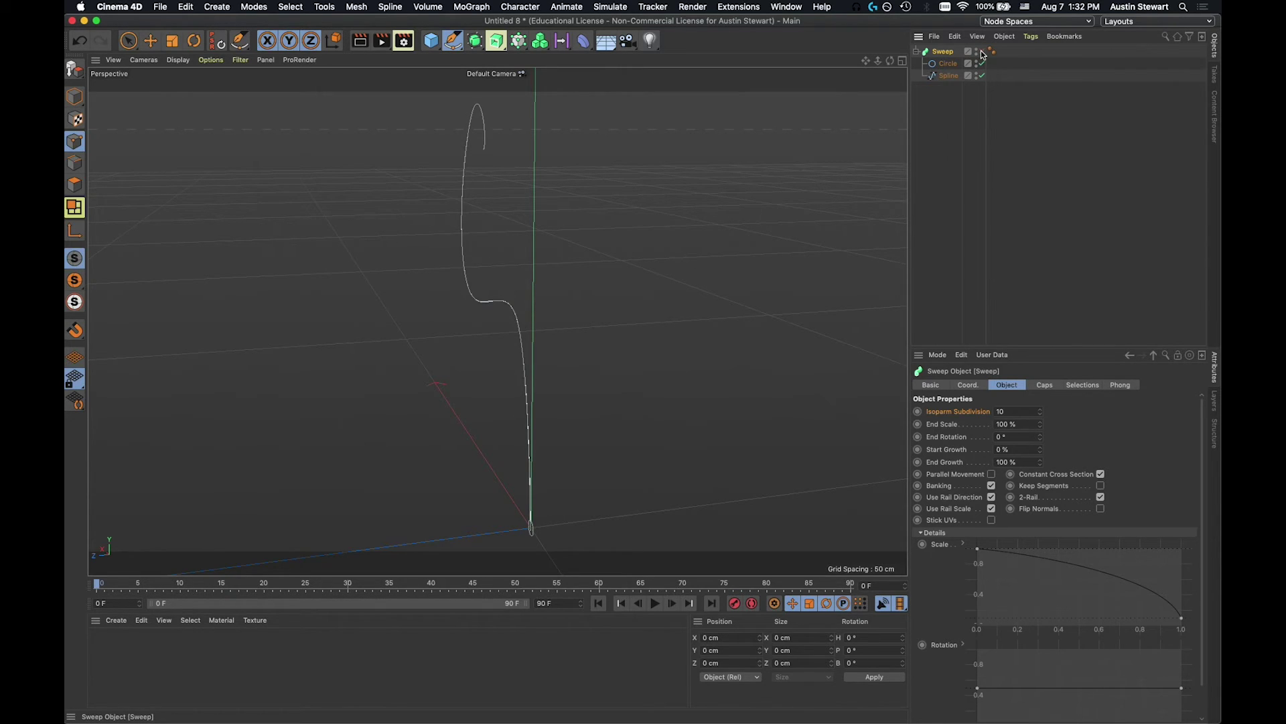
click(952, 77)
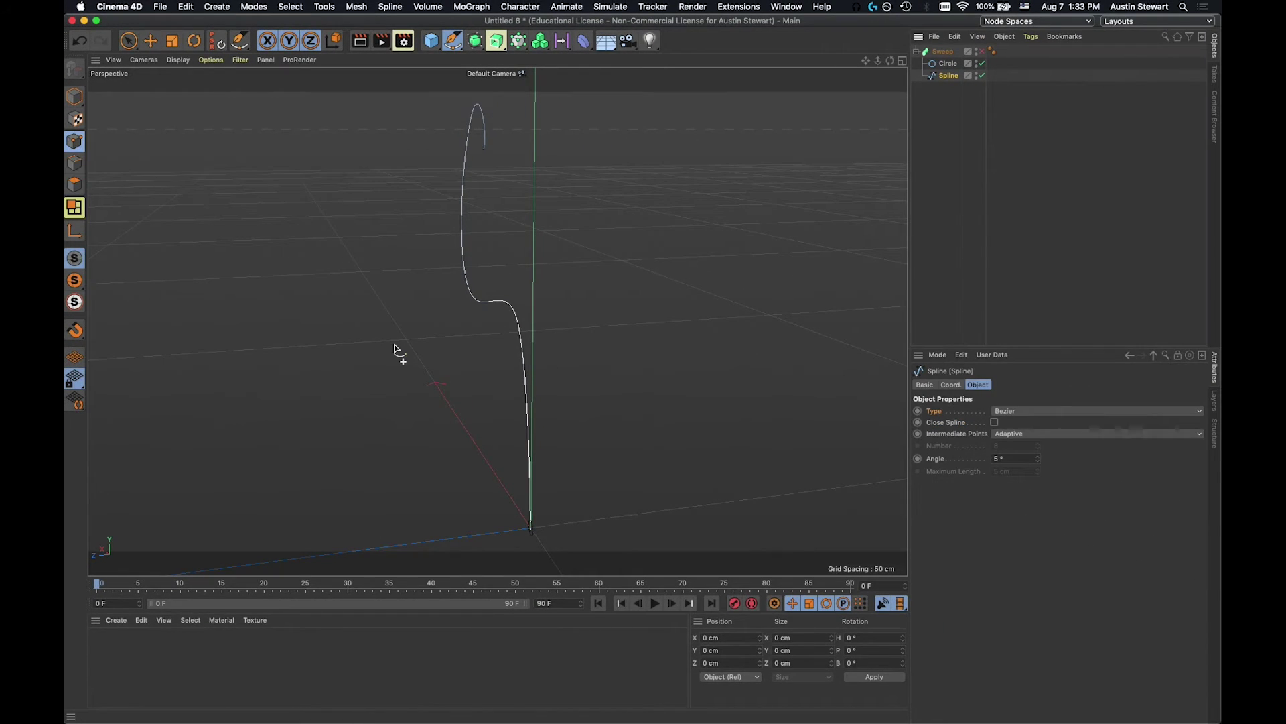
click(519, 325)
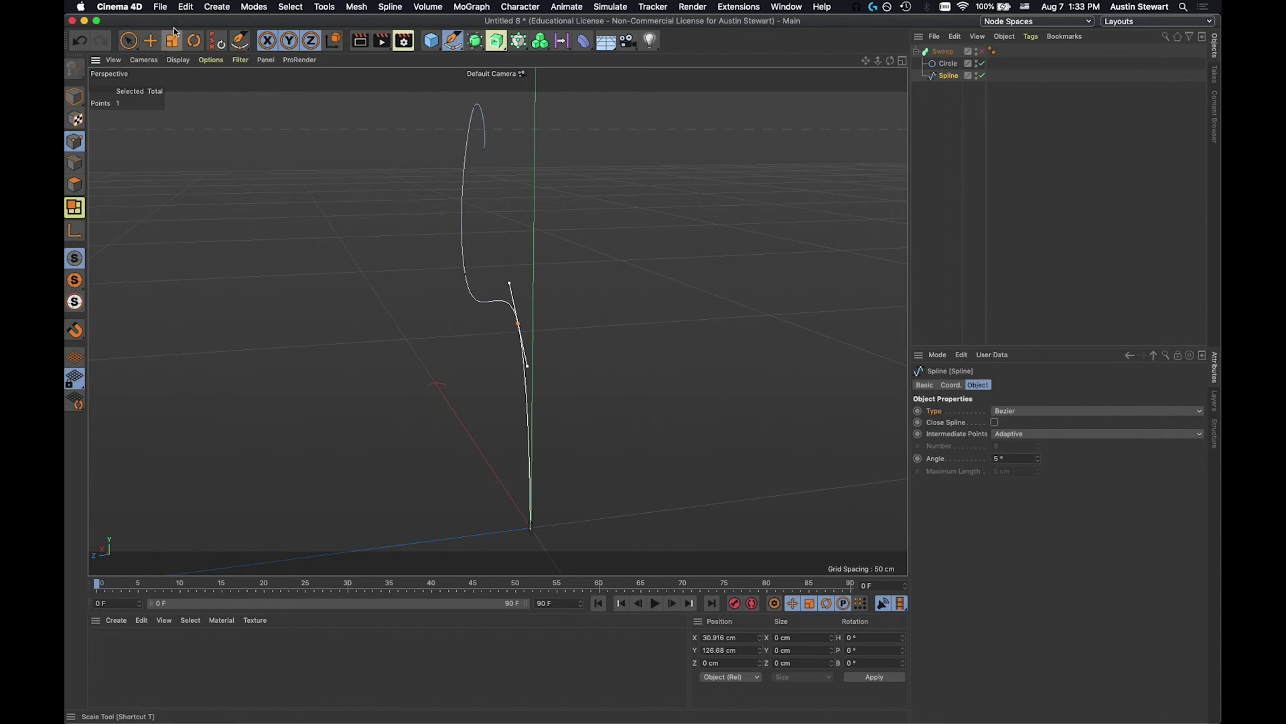
click(151, 42)
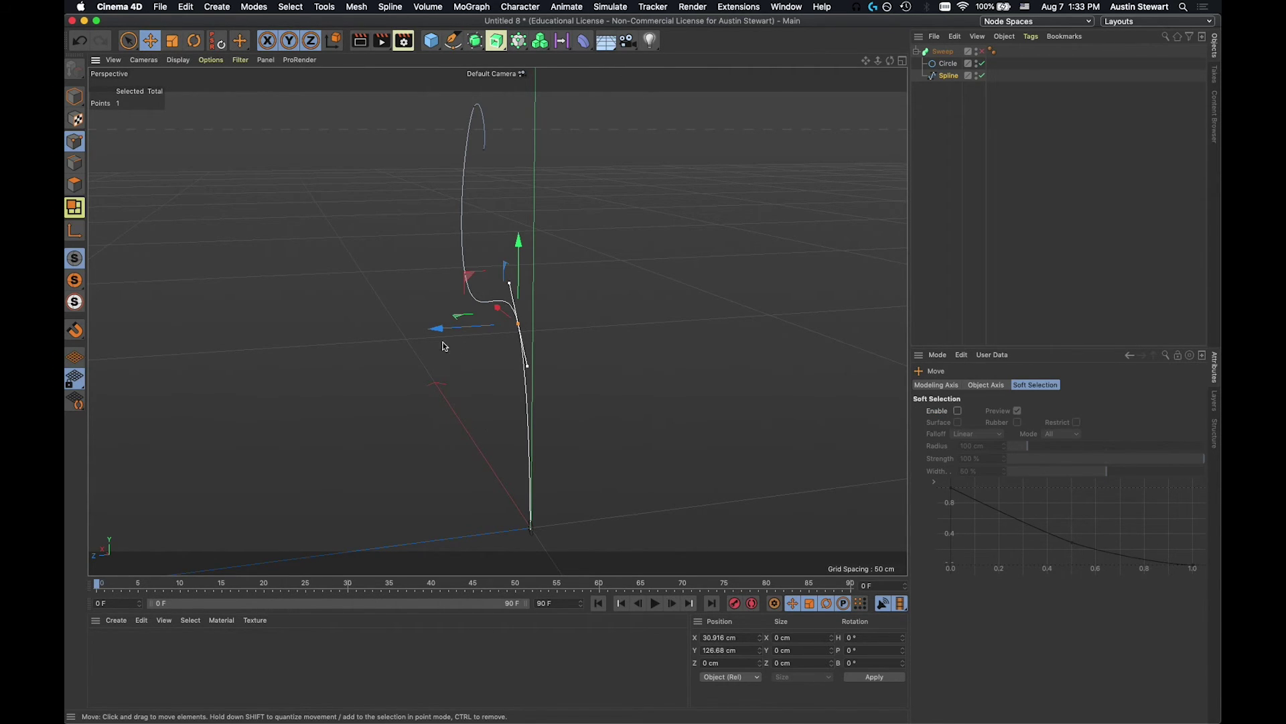
drag(440, 332, 469, 333)
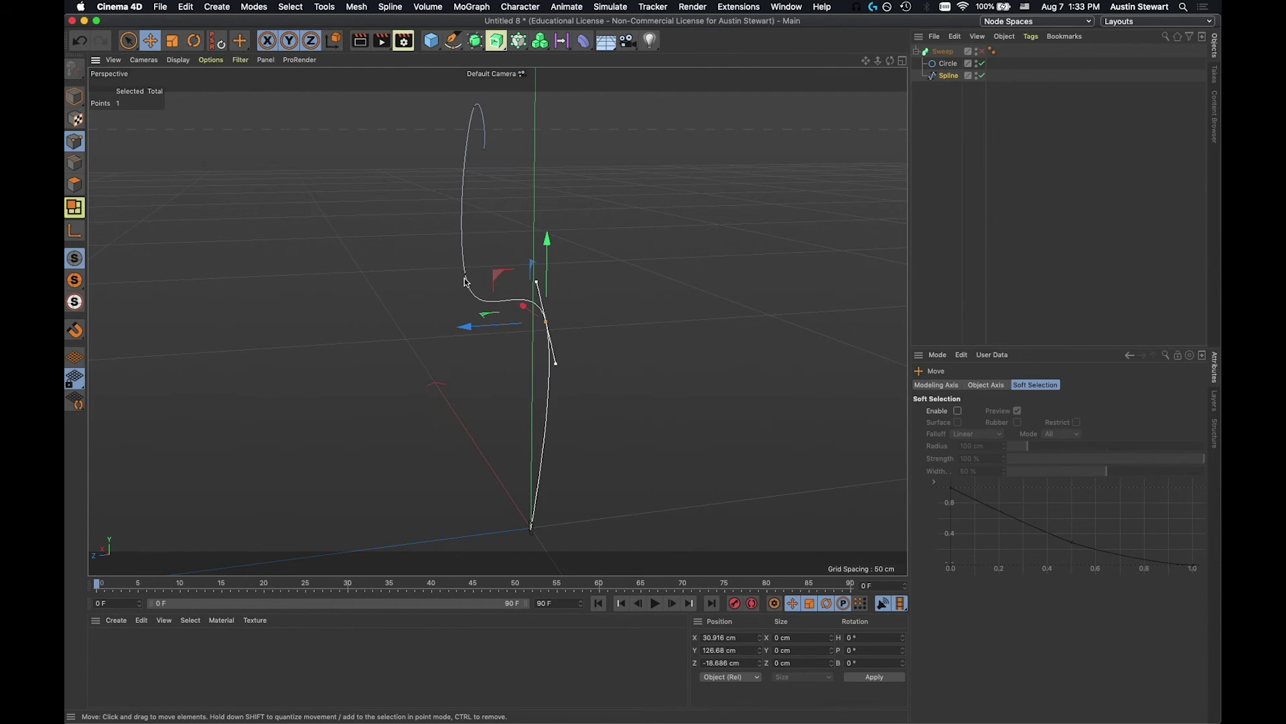
click(464, 277)
drag(414, 281, 392, 281)
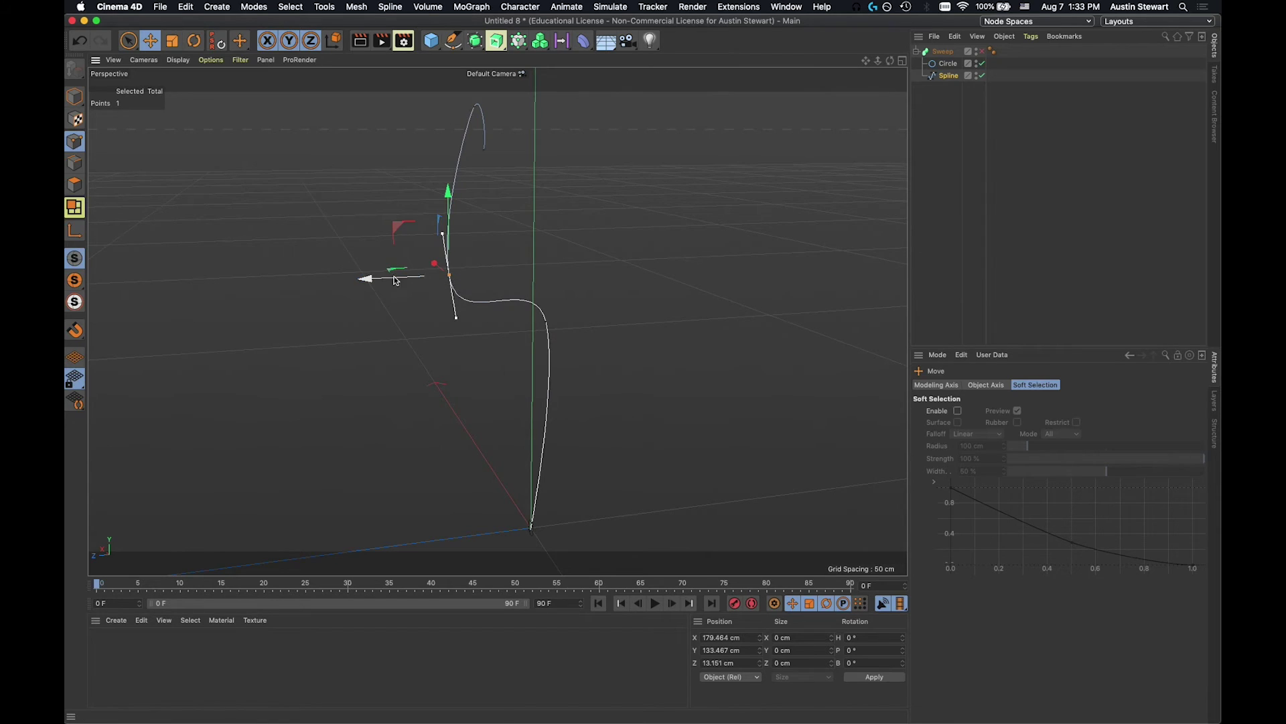
click(473, 109)
drag(395, 110, 413, 109)
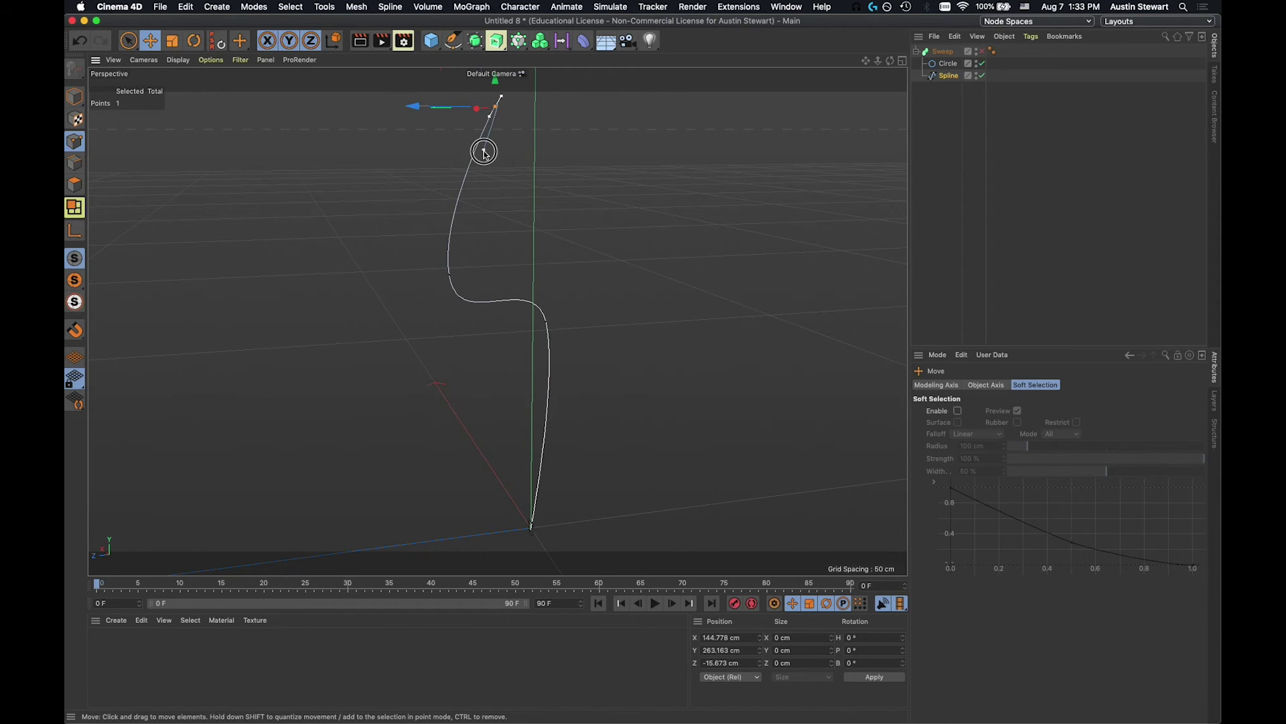
click(484, 150)
drag(410, 154, 435, 162)
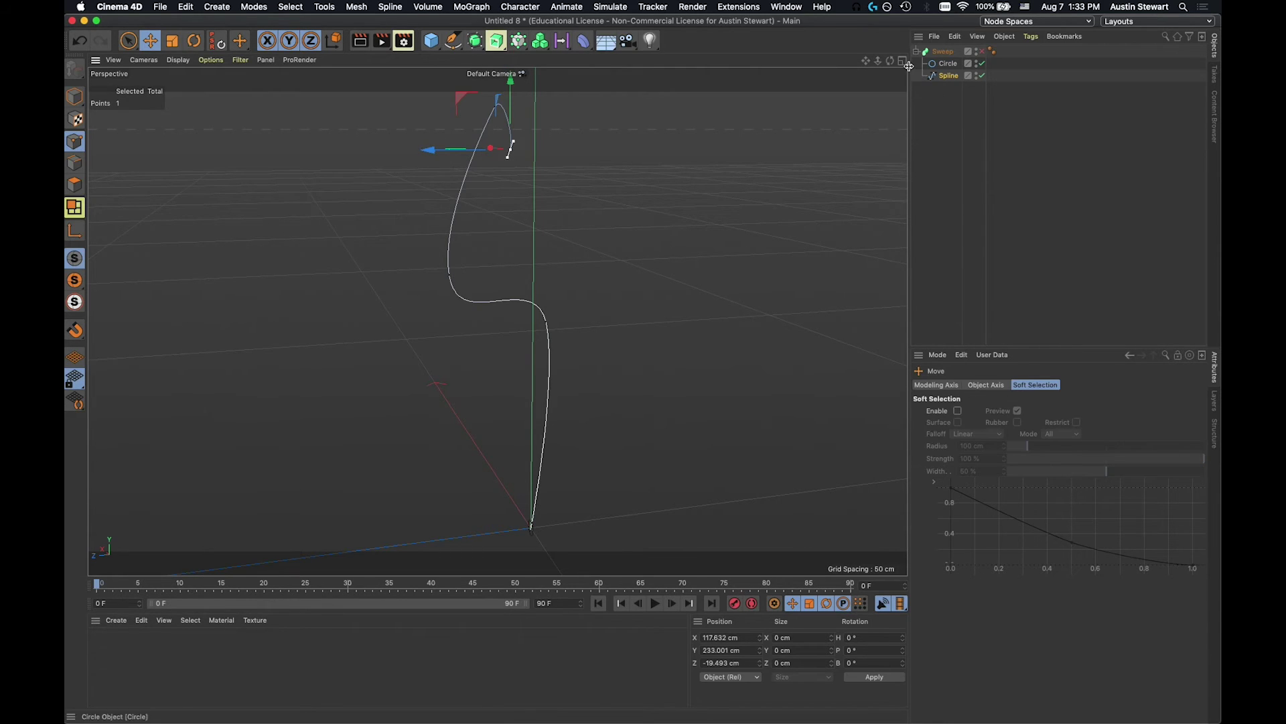
Recheck with the tube visible, then reposition the bottom and top points and a tangent so the spline loops over.
click(982, 52)
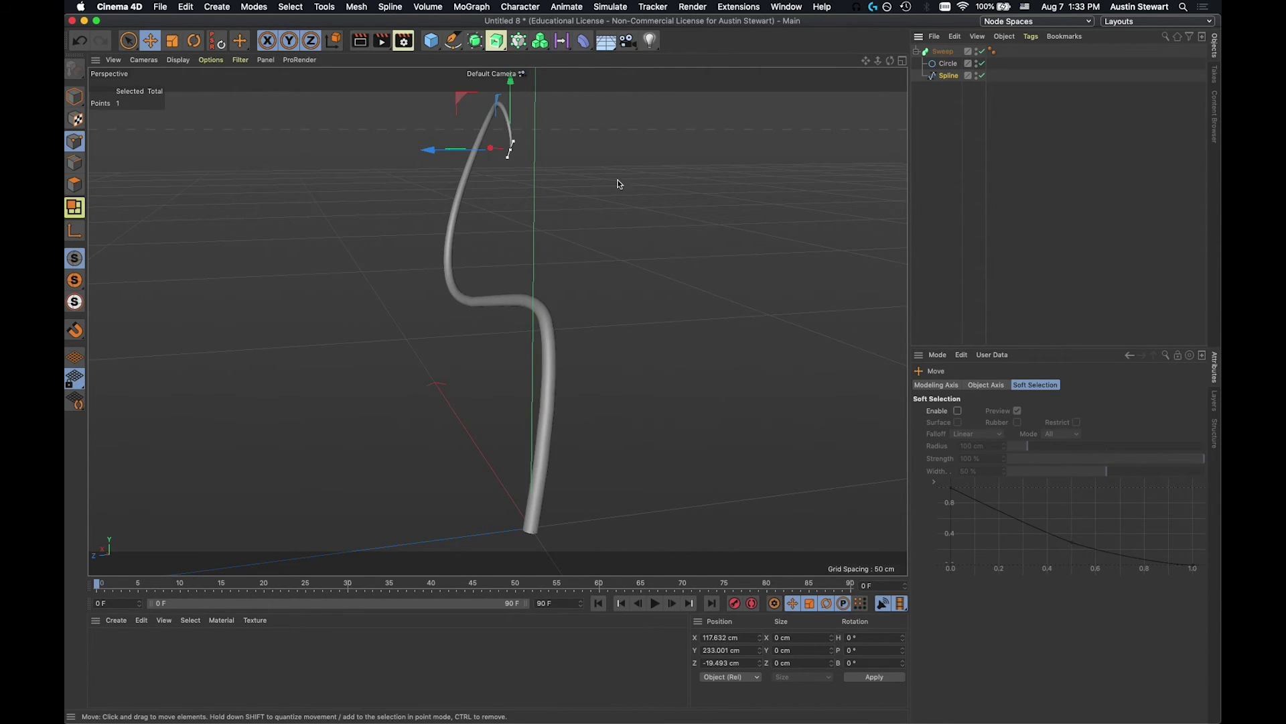
alt+drag(392, 293, 726, 404)
drag(493, 387, 459, 379)
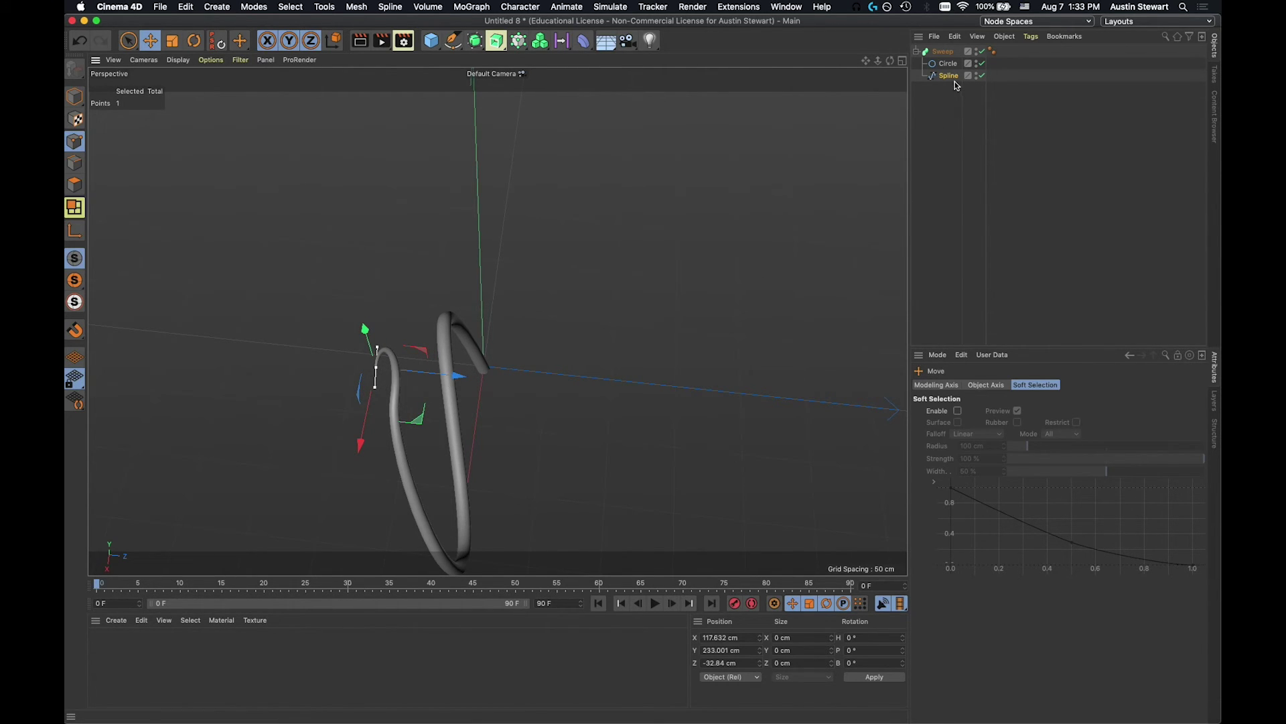
click(981, 51)
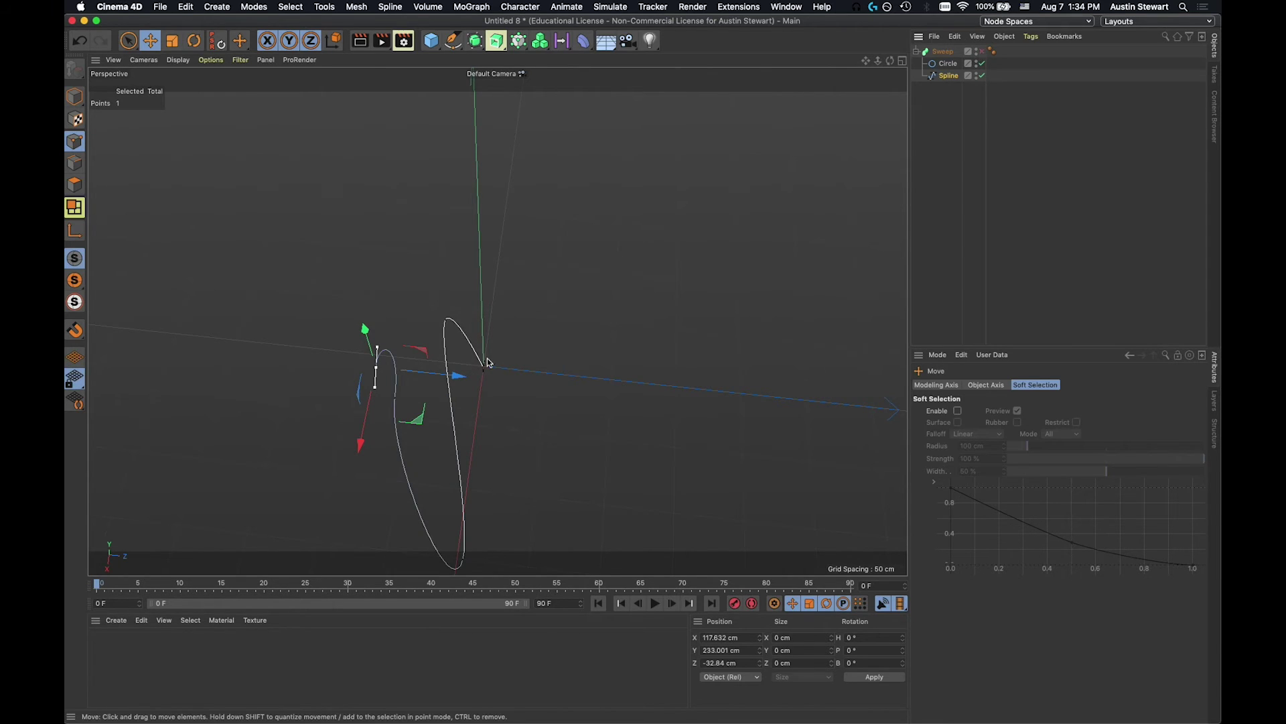
drag(394, 398, 464, 405)
drag(462, 562, 592, 569)
click(447, 323)
mouse_move(477, 324)
mouse_down()
mouse_move(514, 325)
mouse_move(495, 328)
mouse_up()
alt+drag(436, 404, 152, 295)
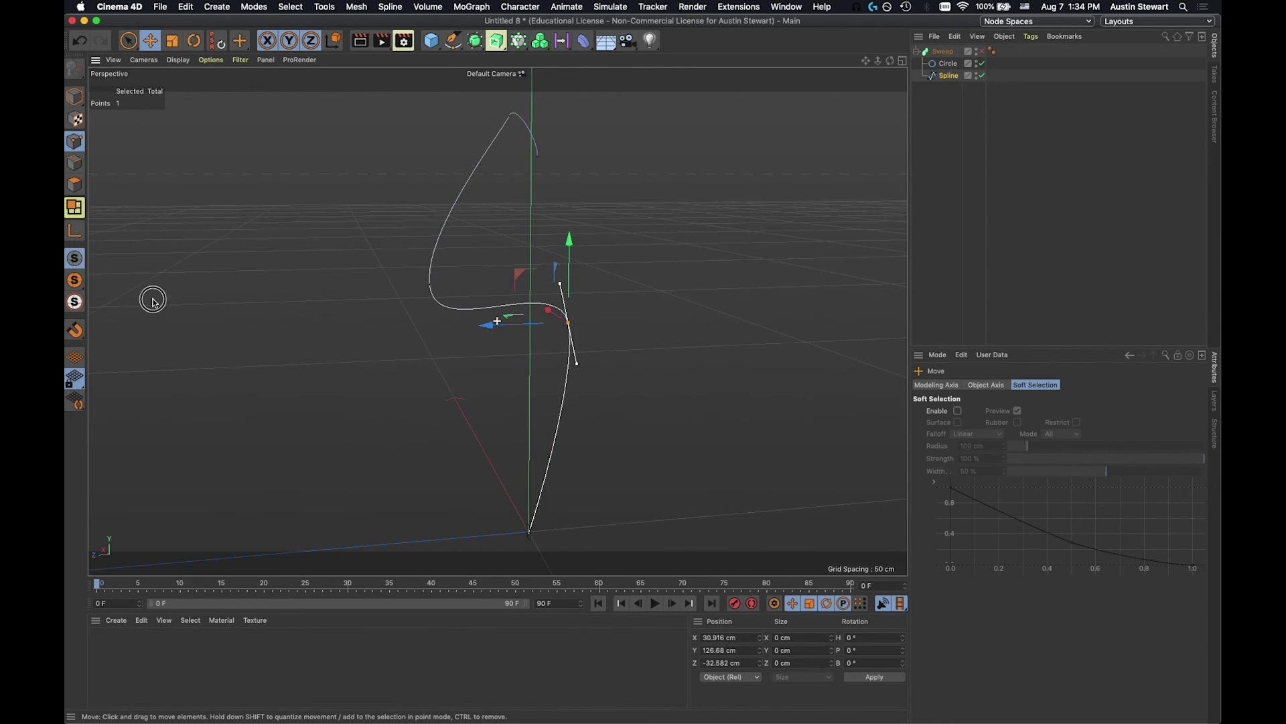
click(537, 159)
mouse_move(461, 158)
mouse_down()
mouse_move(396, 169)
mouse_move(477, 164)
mouse_move(529, 190)
mouse_move(515, 230)
mouse_move(451, 177)
mouse_up()
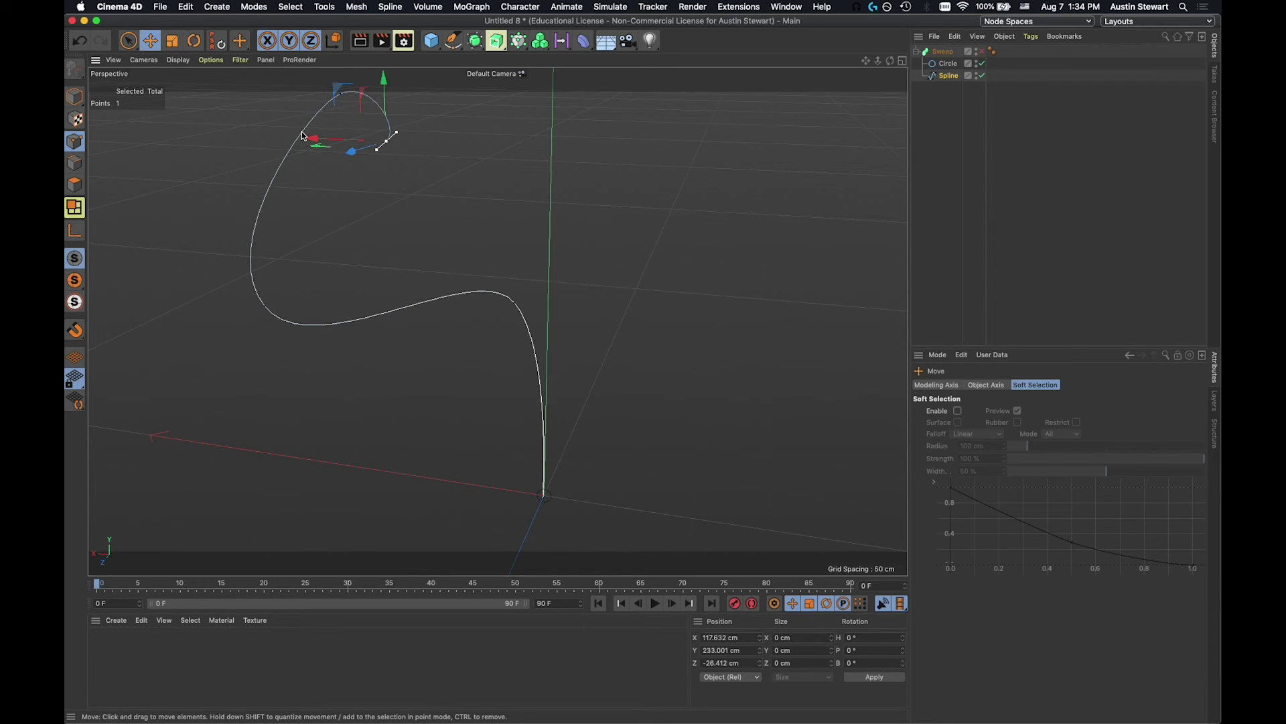
Push a point on the spline's upper curl outward along Z and smooth its tangent.
alt+middle_drag(268, 147, 352, 258)
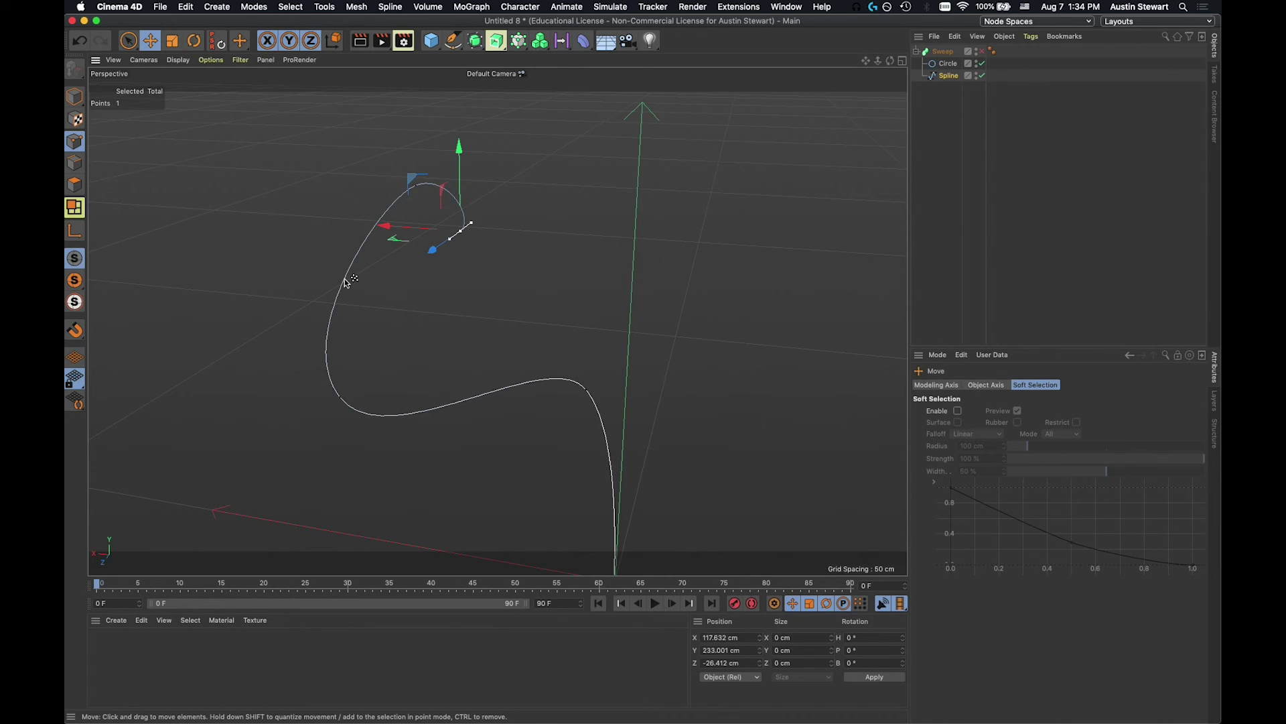
click(345, 279)
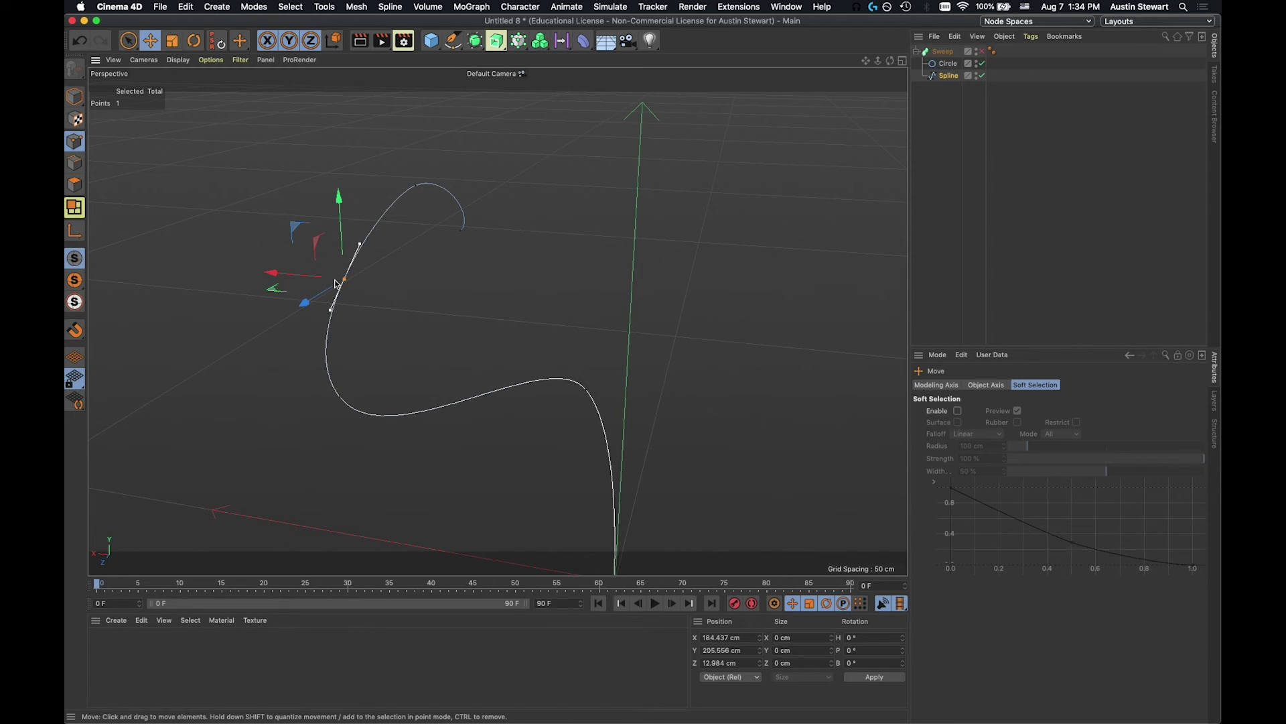
alt+drag(335, 283, 468, 291)
drag(387, 296, 414, 302)
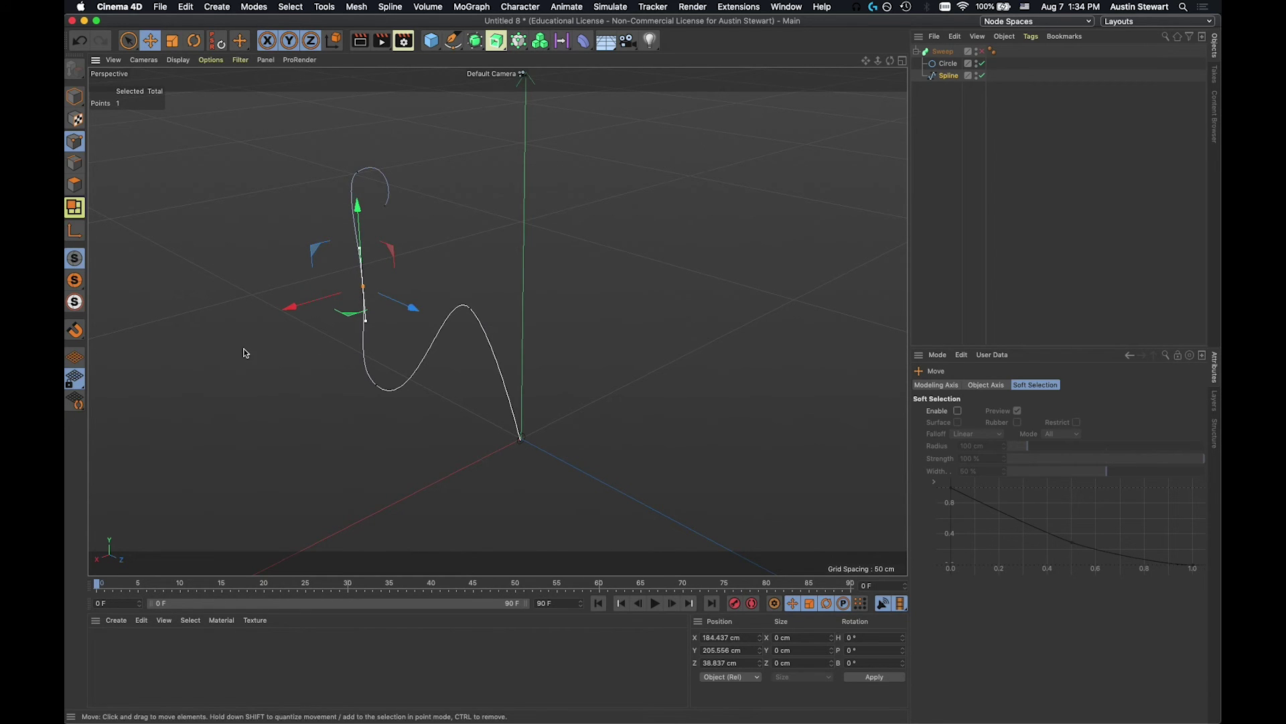
alt+drag(244, 354, 413, 272)
drag(534, 273, 525, 255)
alt+drag(573, 389, 590, 446)
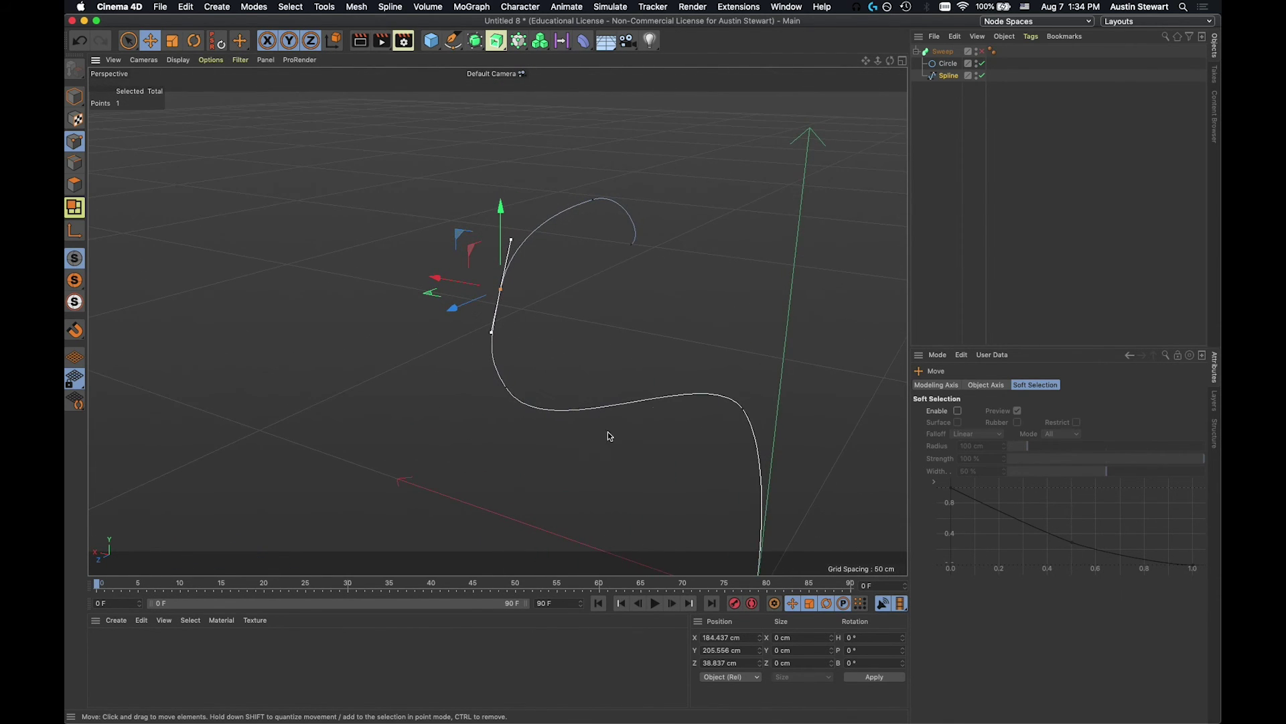
Re-enable the Sweep, rename it 'Tentacle', and collapse its hierarchy.
click(982, 52)
alt+drag(626, 294, 510, 314)
click(949, 53)
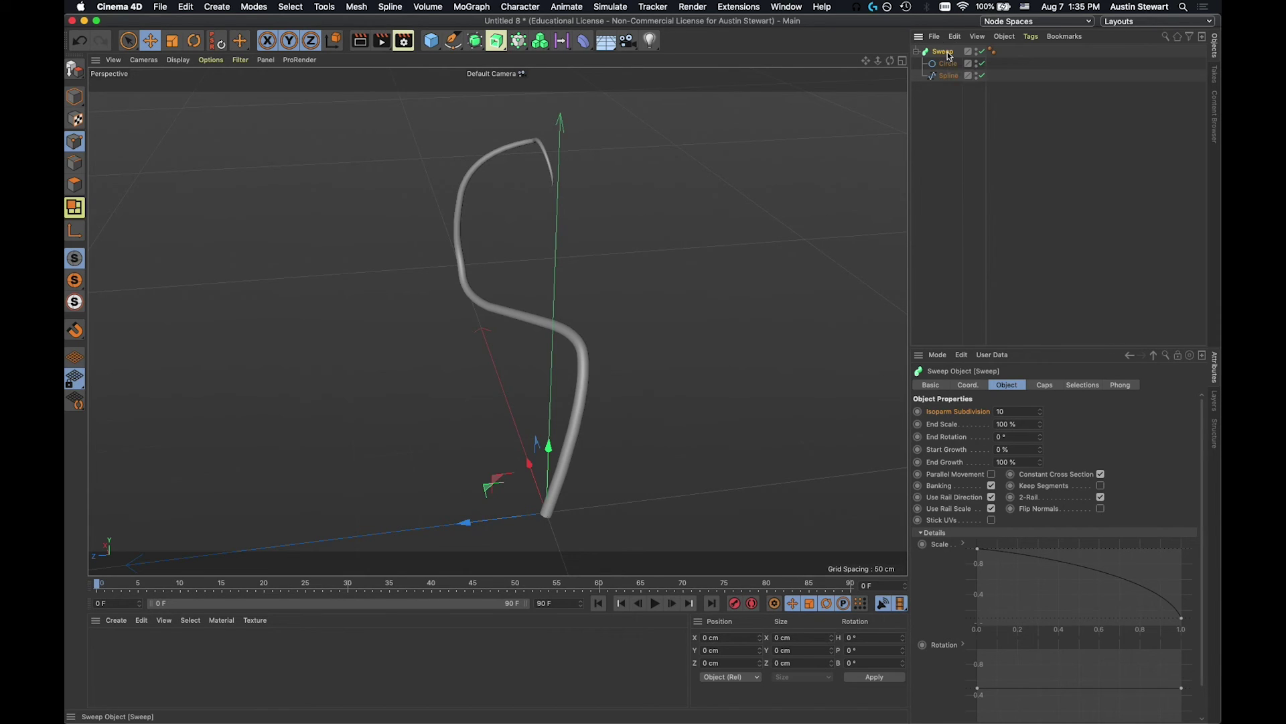
double_click(949, 53)
text(Te)
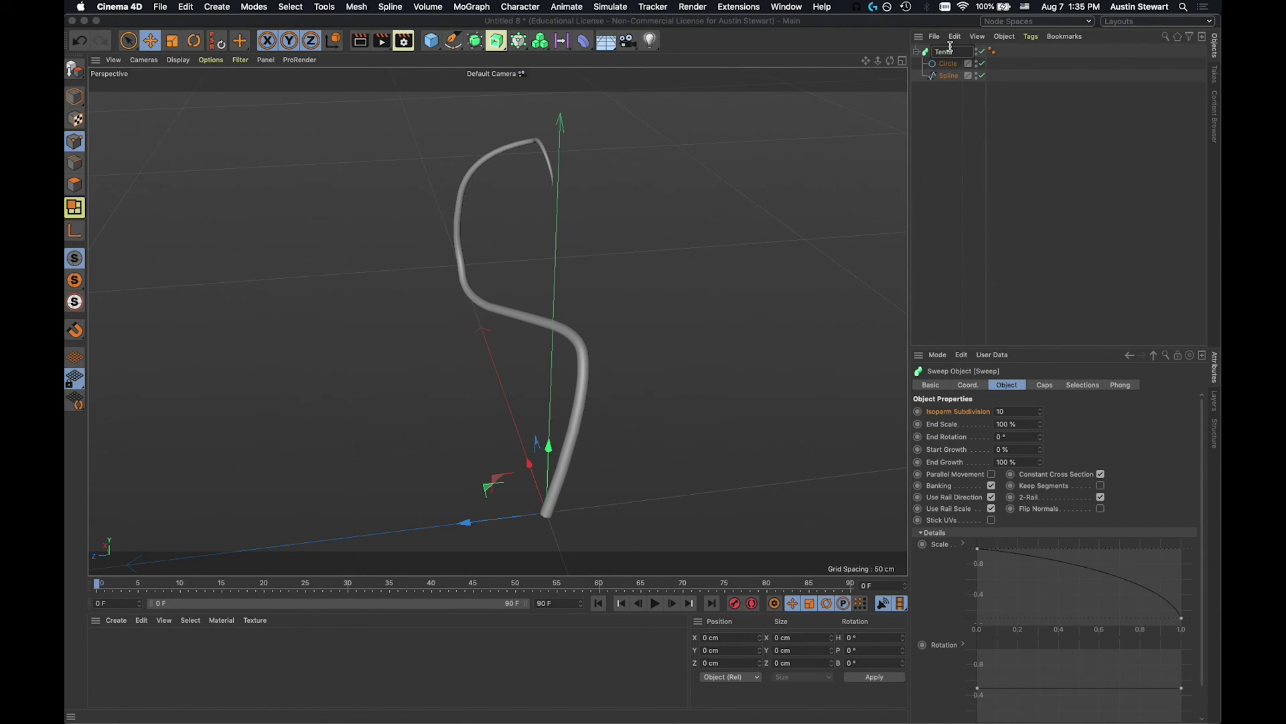
text(ntacle)
key(Return)
click(951, 137)
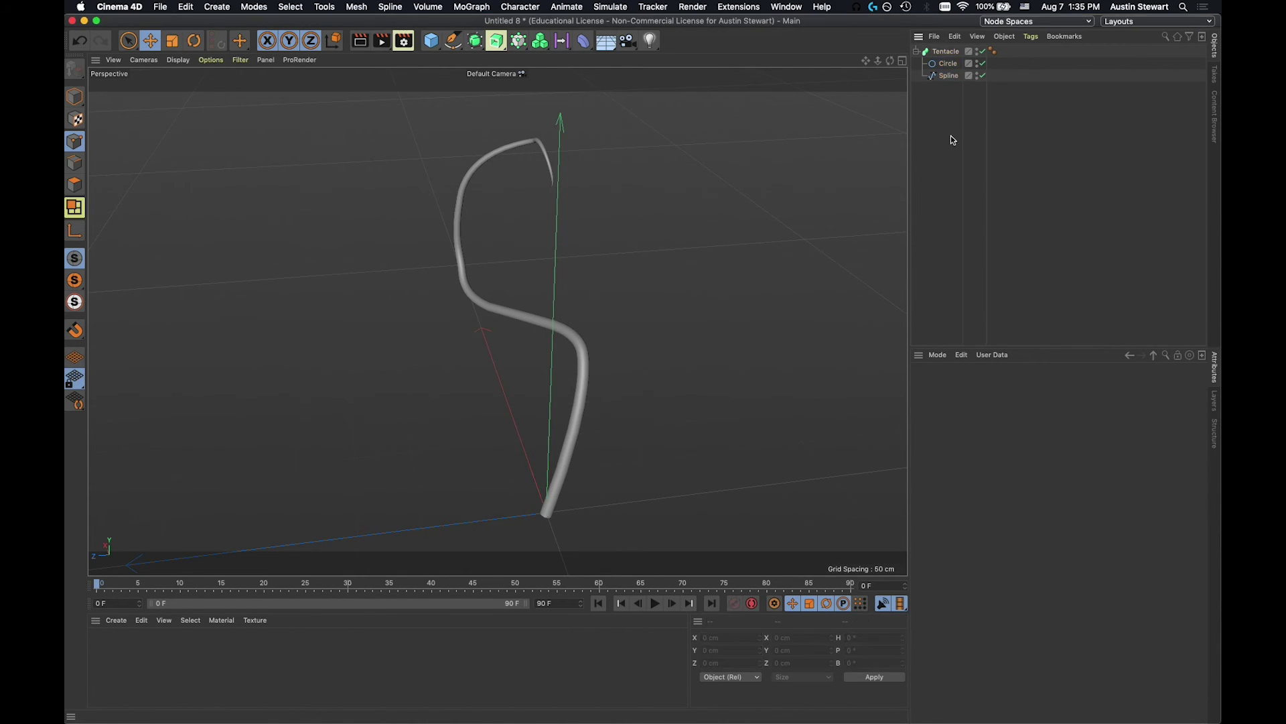
click(917, 52)
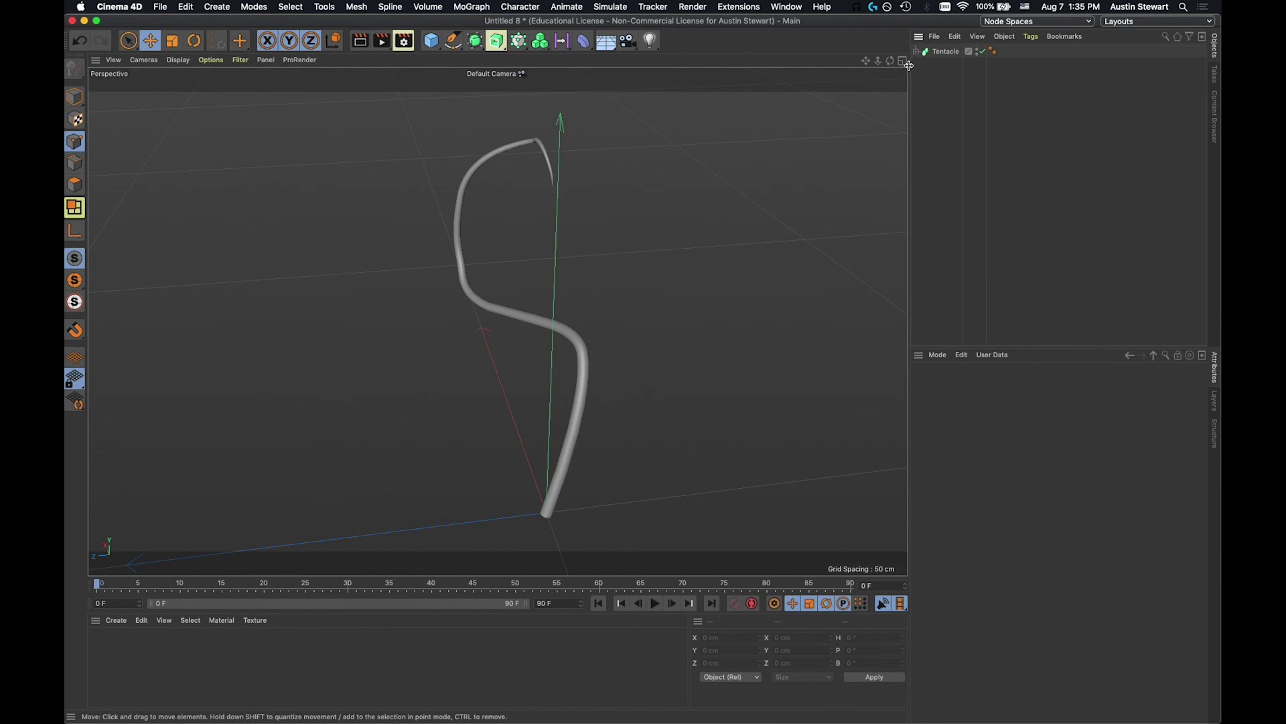
Add an Array generator and place Tentacle inside it.
click(478, 43)
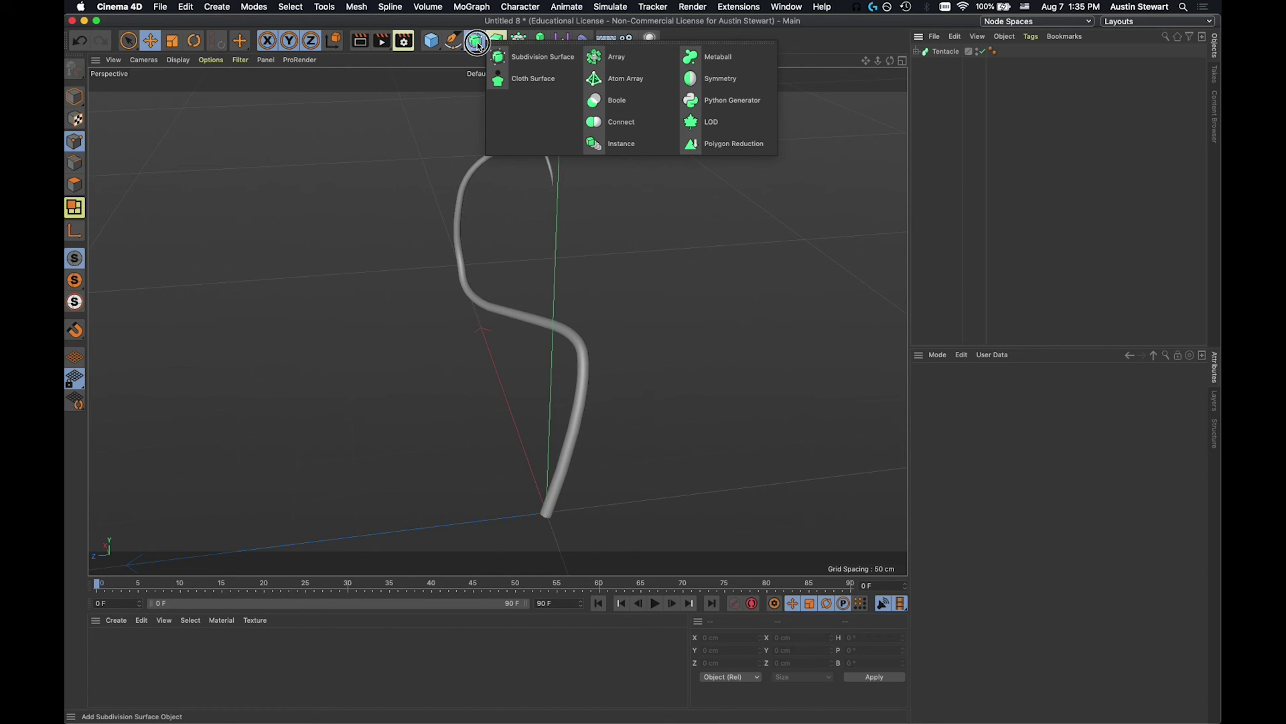
click(606, 57)
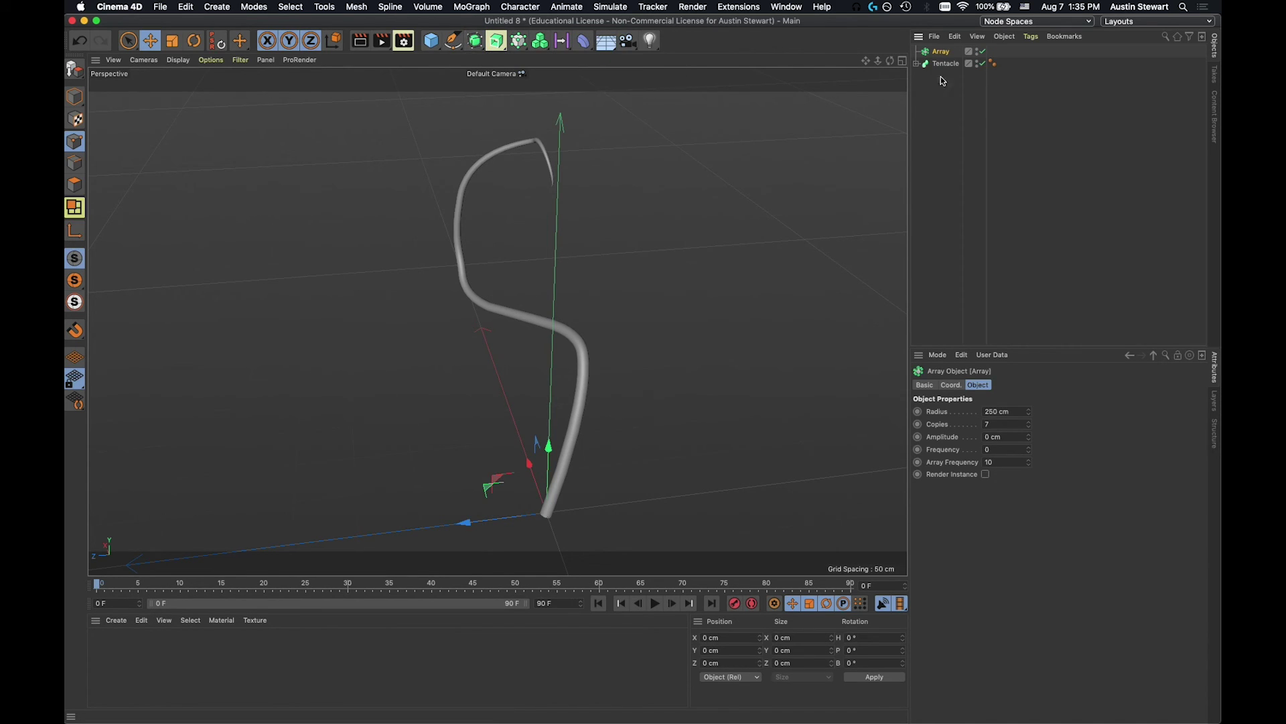
drag(944, 63, 943, 55)
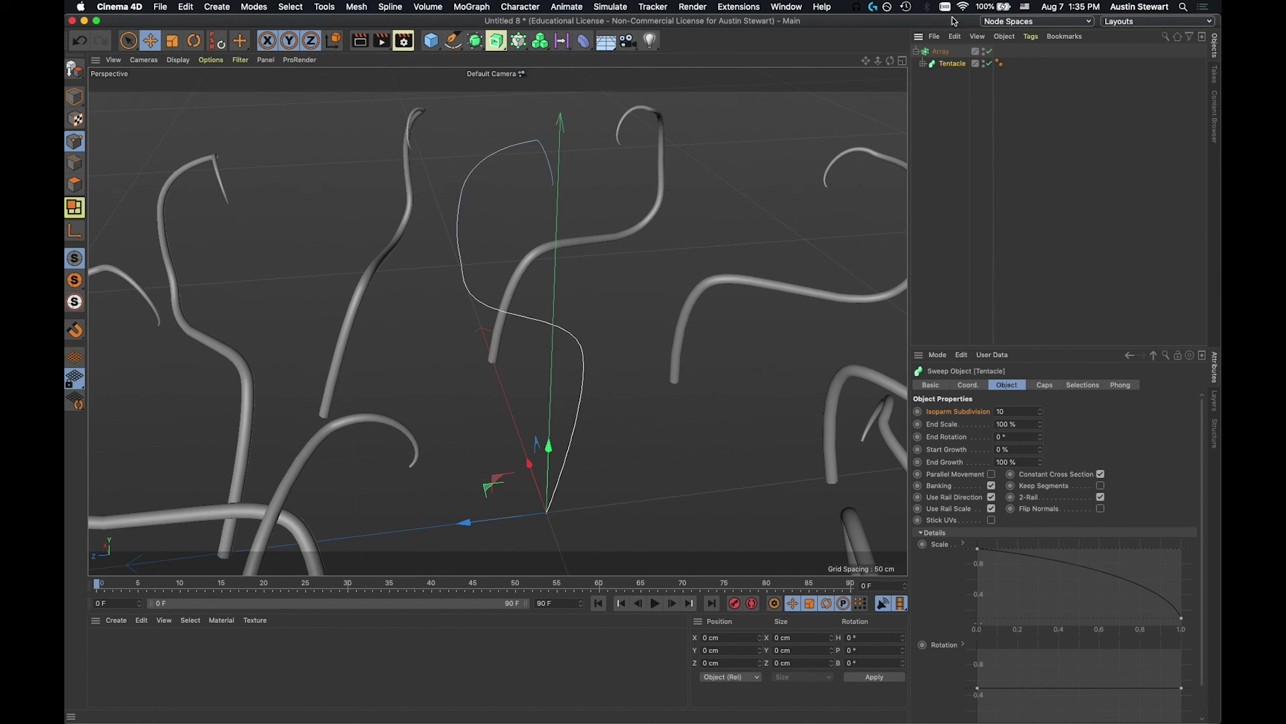
click(943, 52)
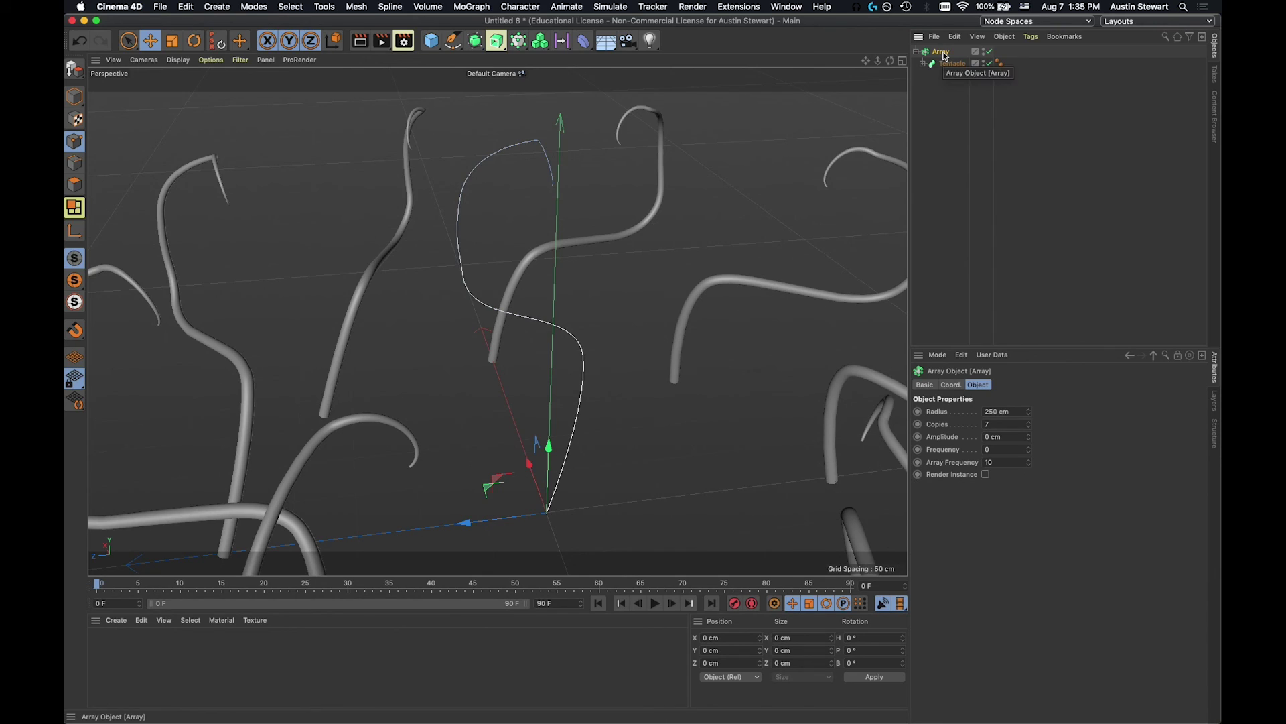
Set the Array's Radius to 25 cm and keep Copies at 7.
click(1022, 411)
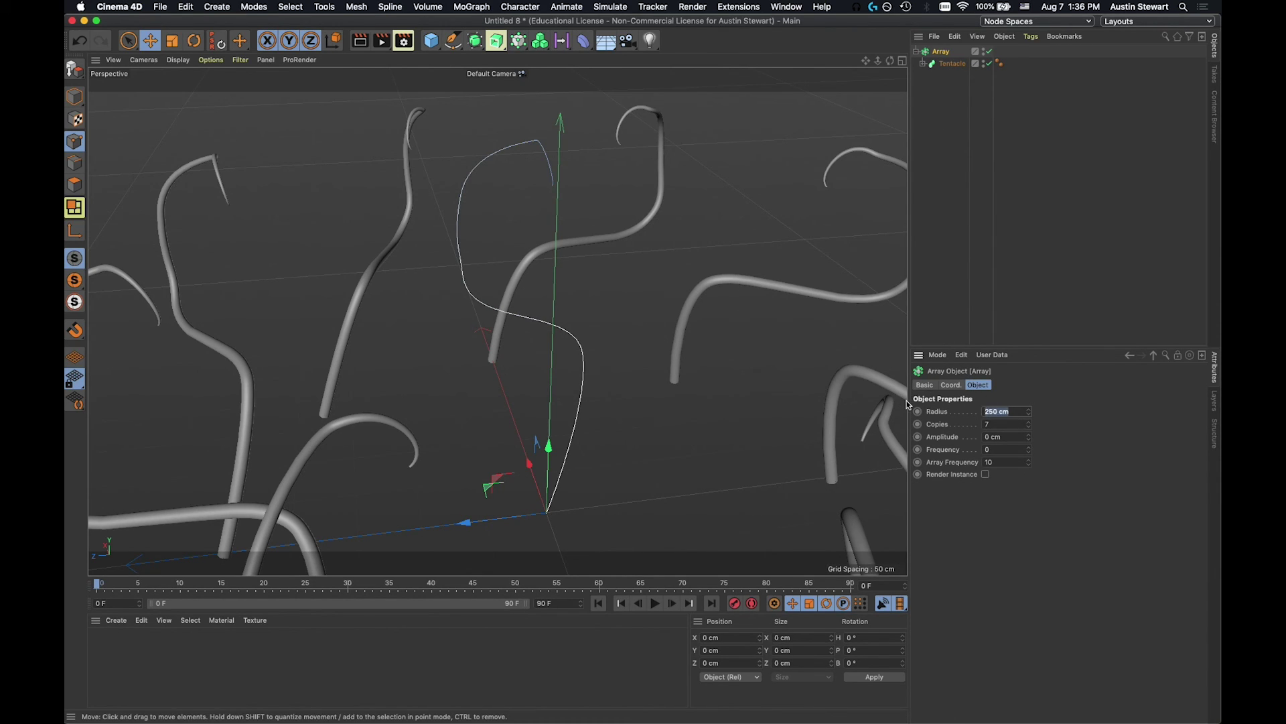
text(20)
key(Tab)
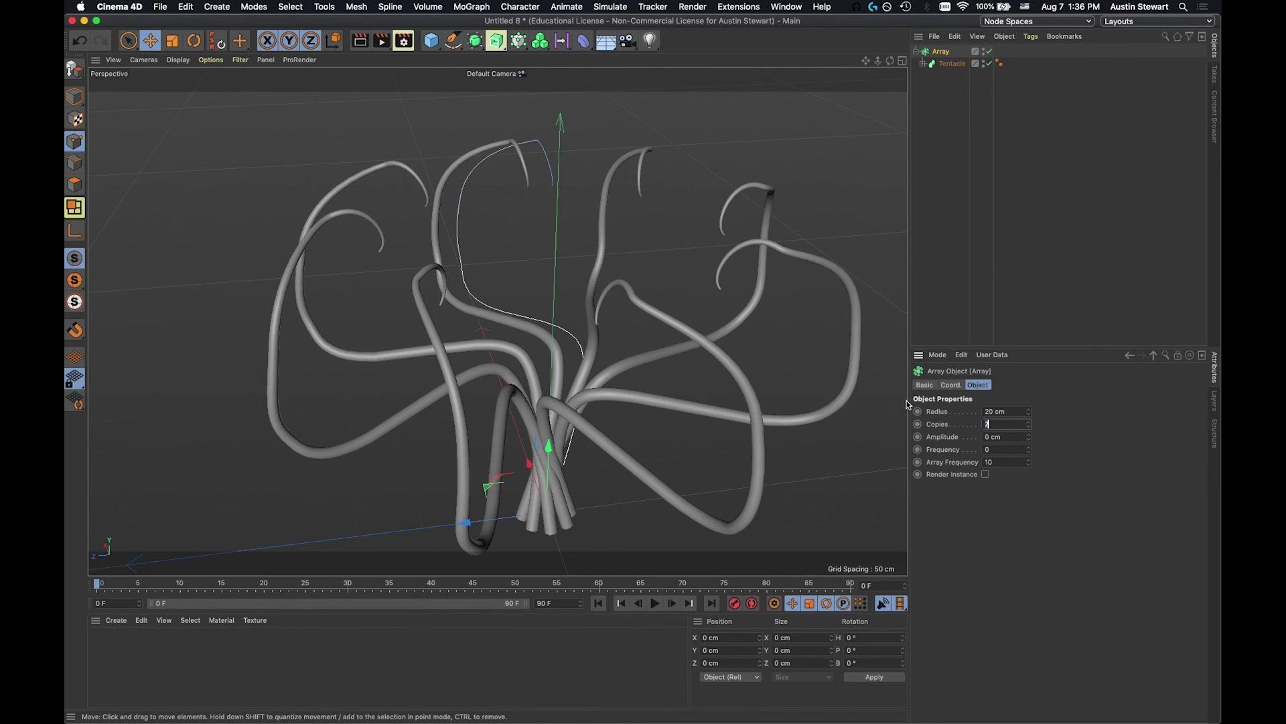
click(1012, 411)
text(25)
key(Tab)
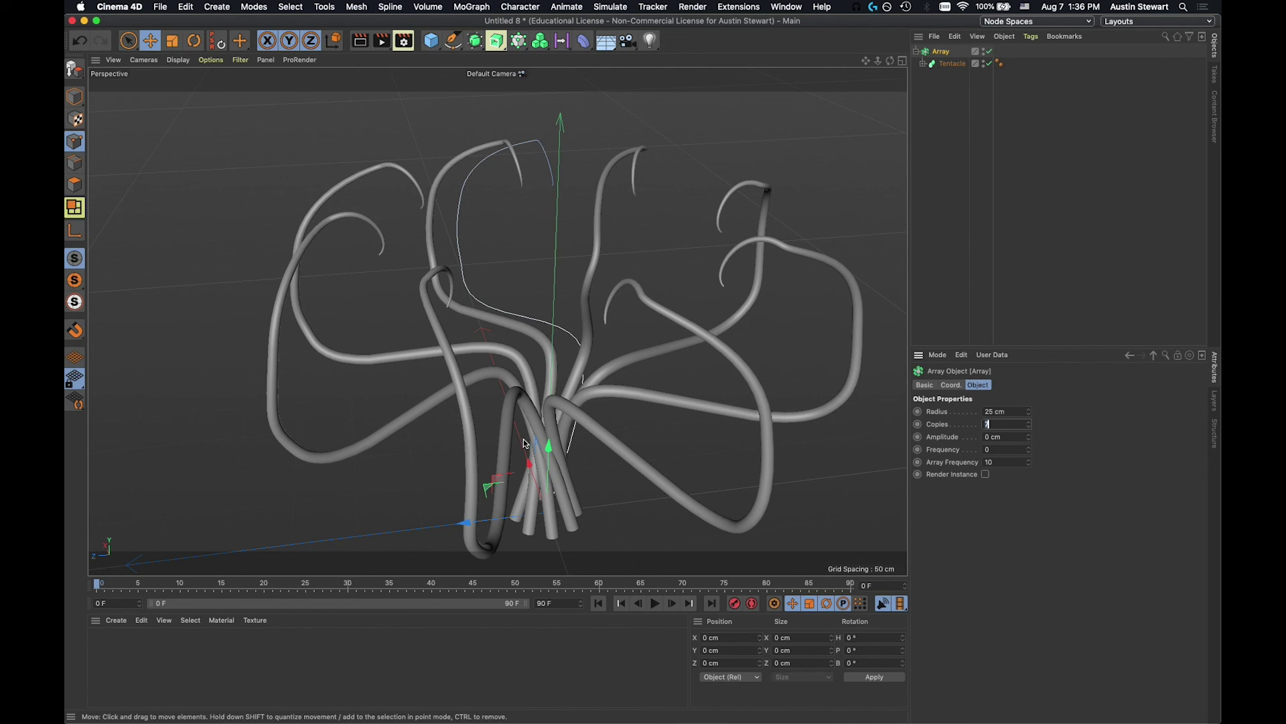
text(3)
key(Return)
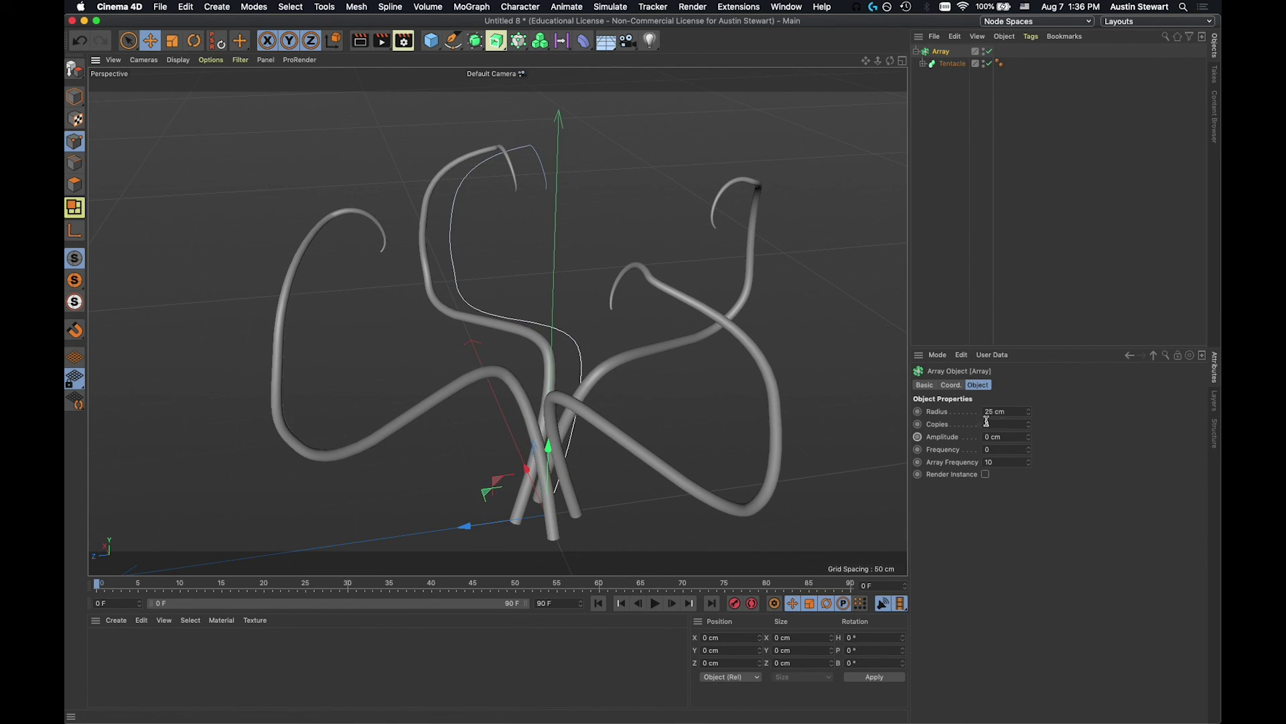
key(super+z)
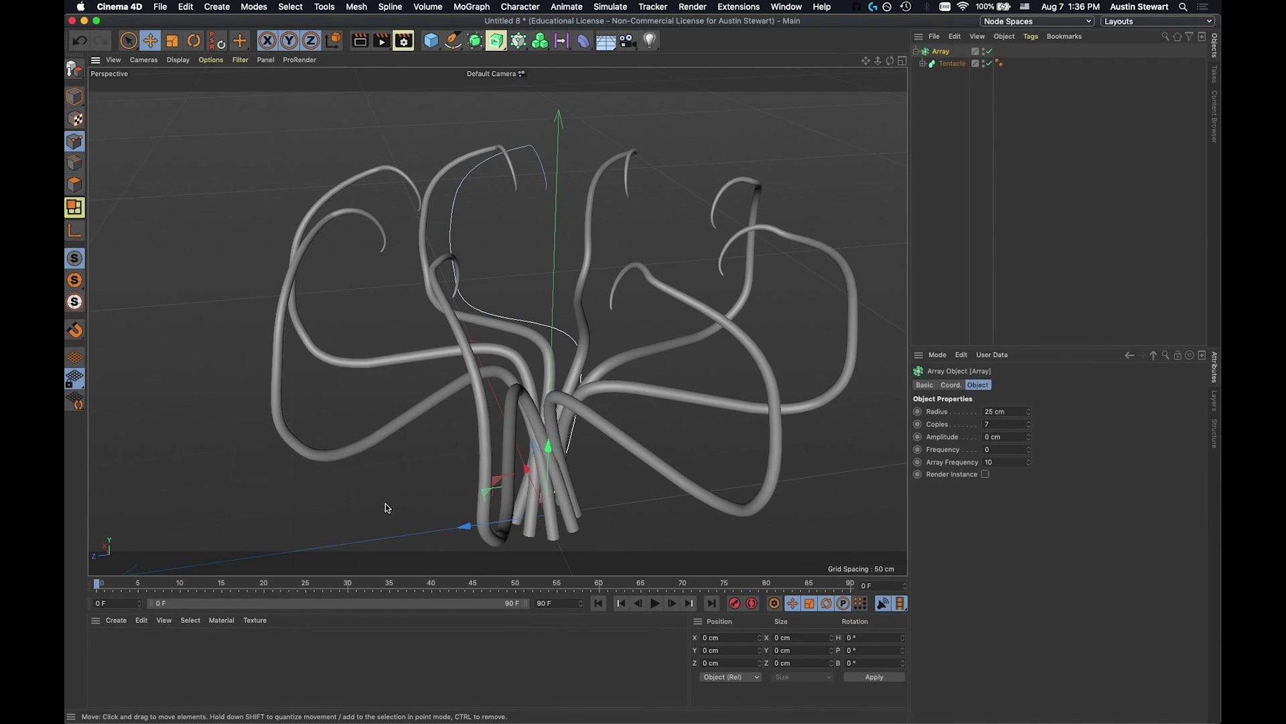
alt+drag(382, 509, 423, 524)
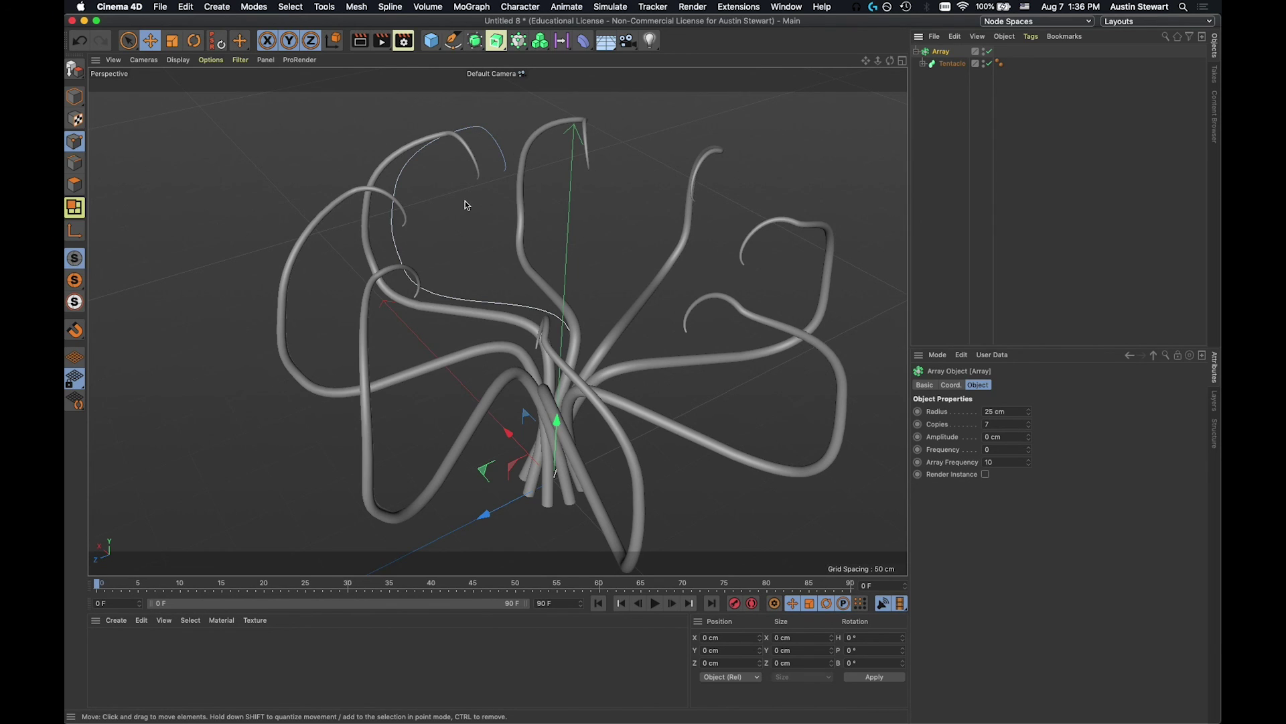
Rotate the Array about -90° so the tentacles bundle at the top and hang down.
key(r)
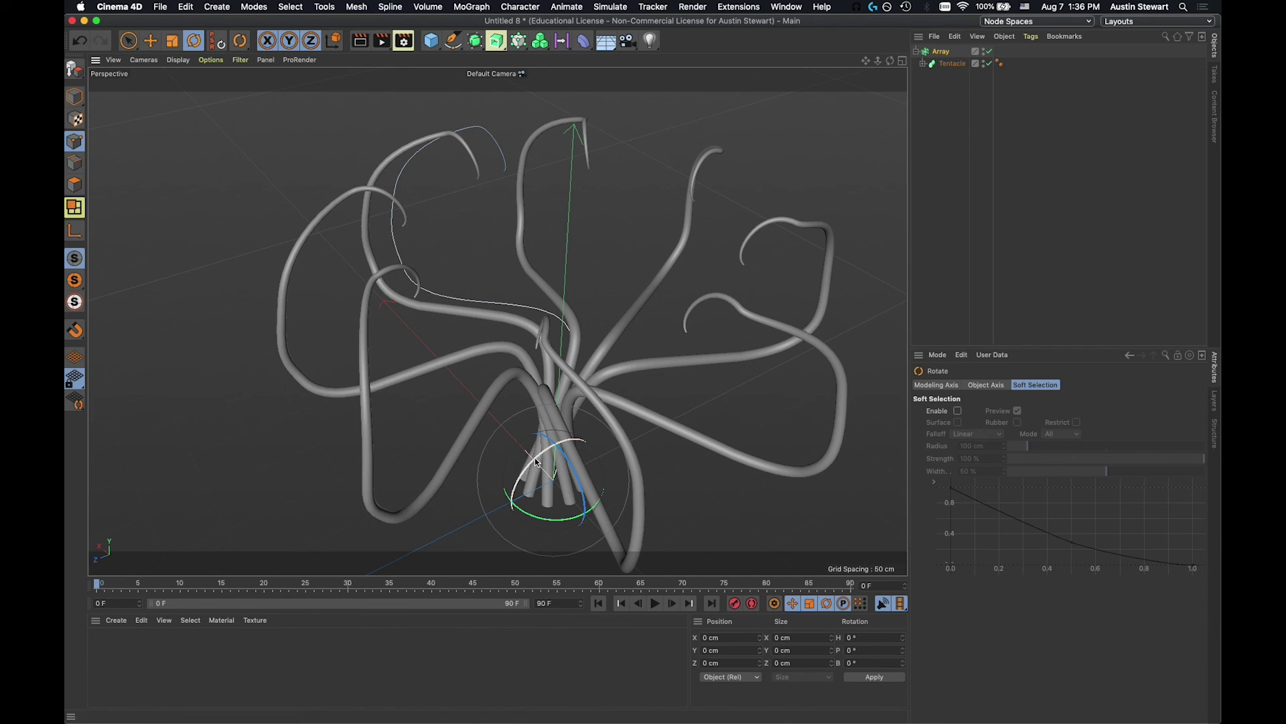
drag(542, 460, 496, 341)
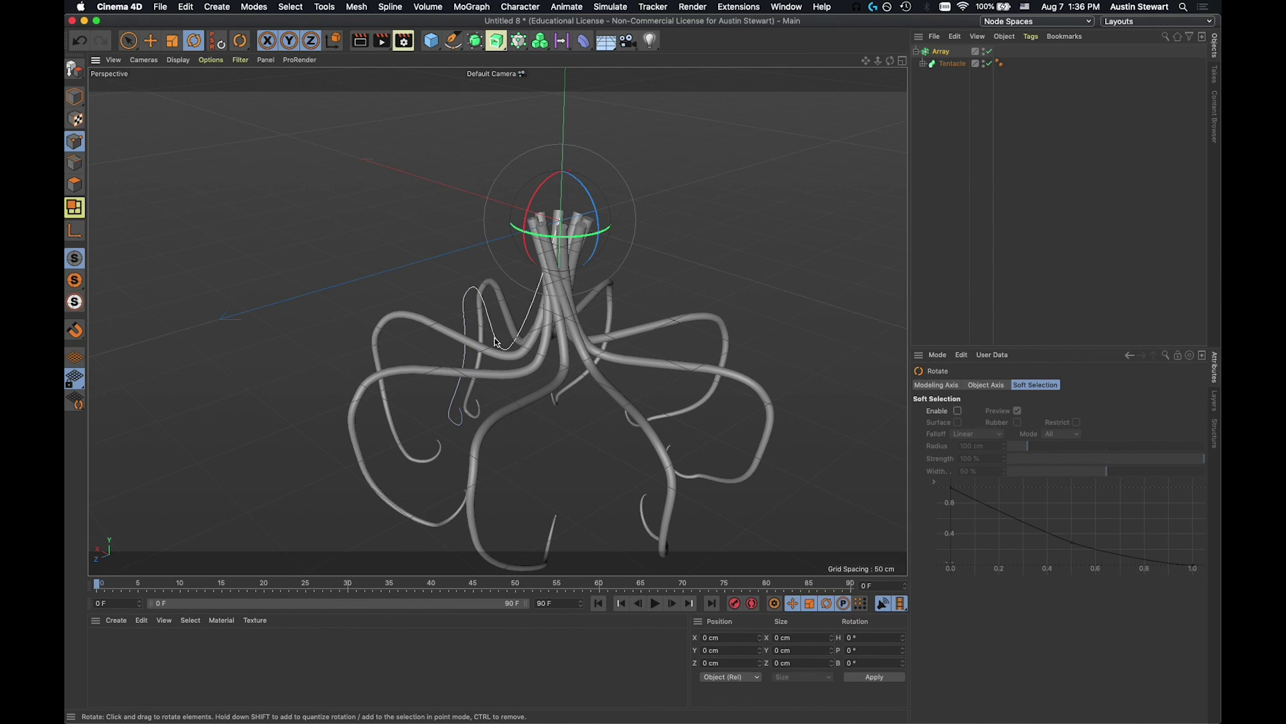
Rename the Array 'Tentacles' and open the Save As dialog proposing Untitled 8.c4d.
click(945, 52)
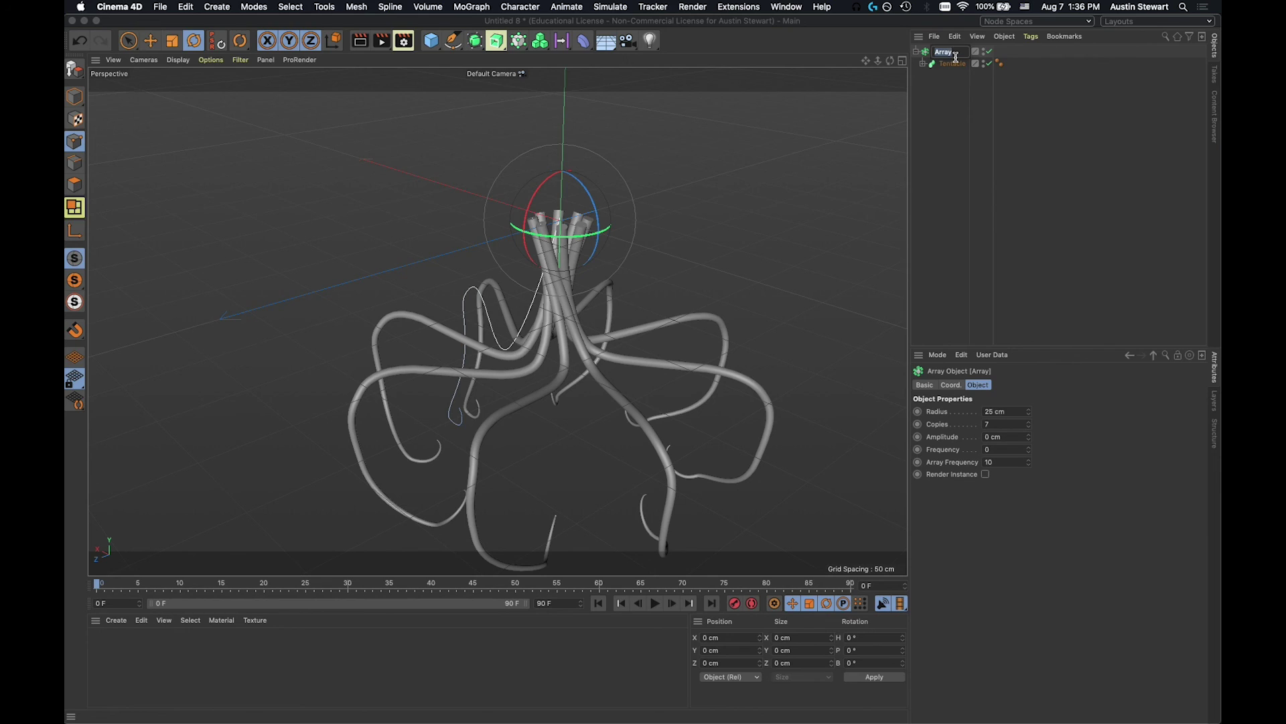
text(Tentacles)
click(946, 99)
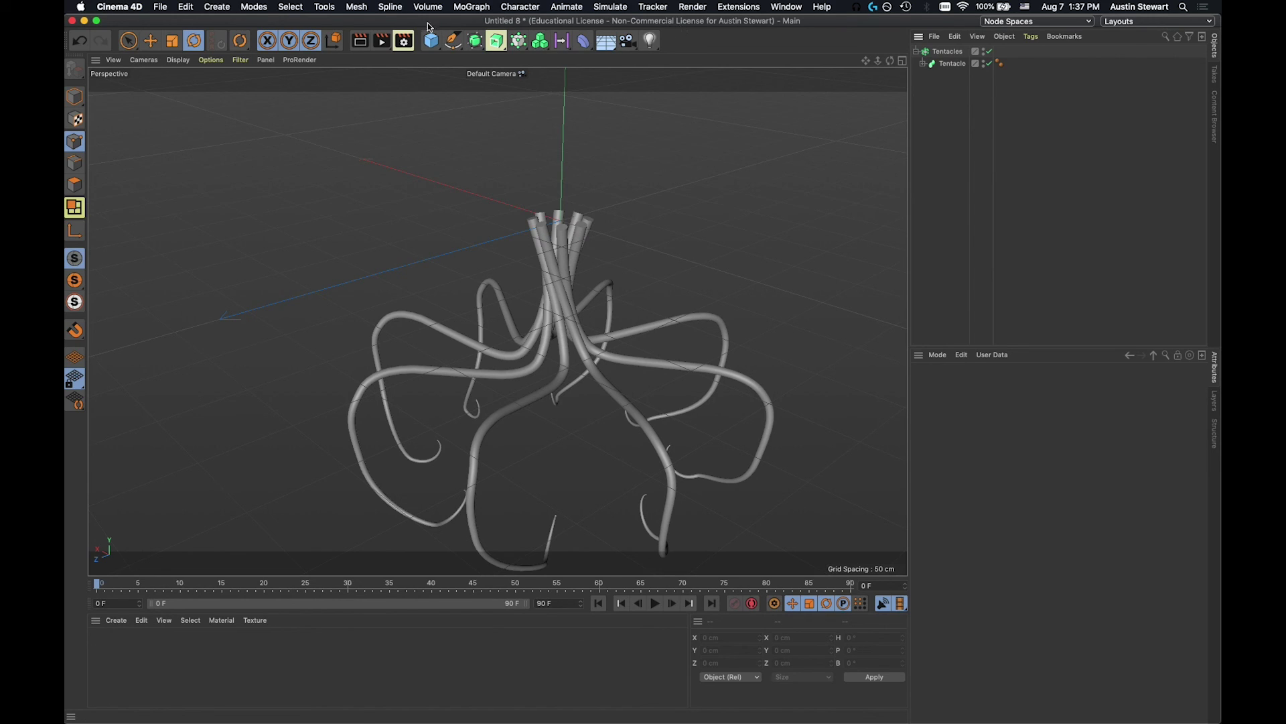
key(super+s)
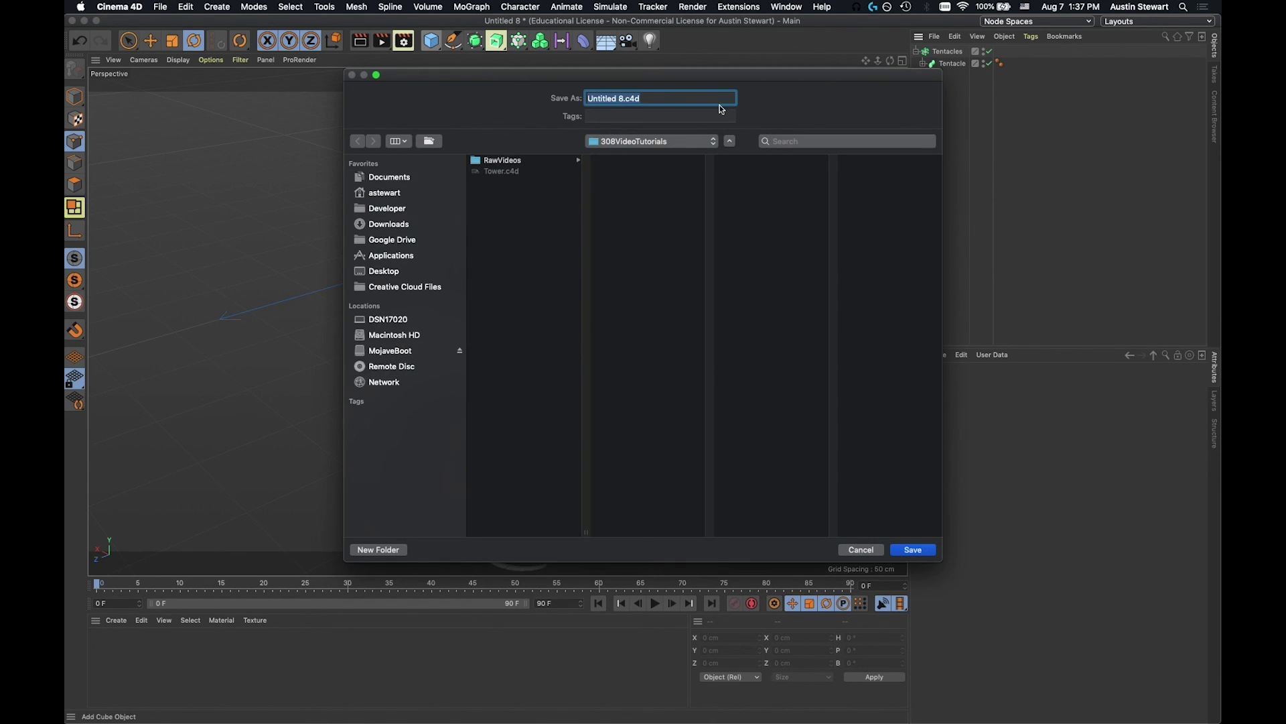